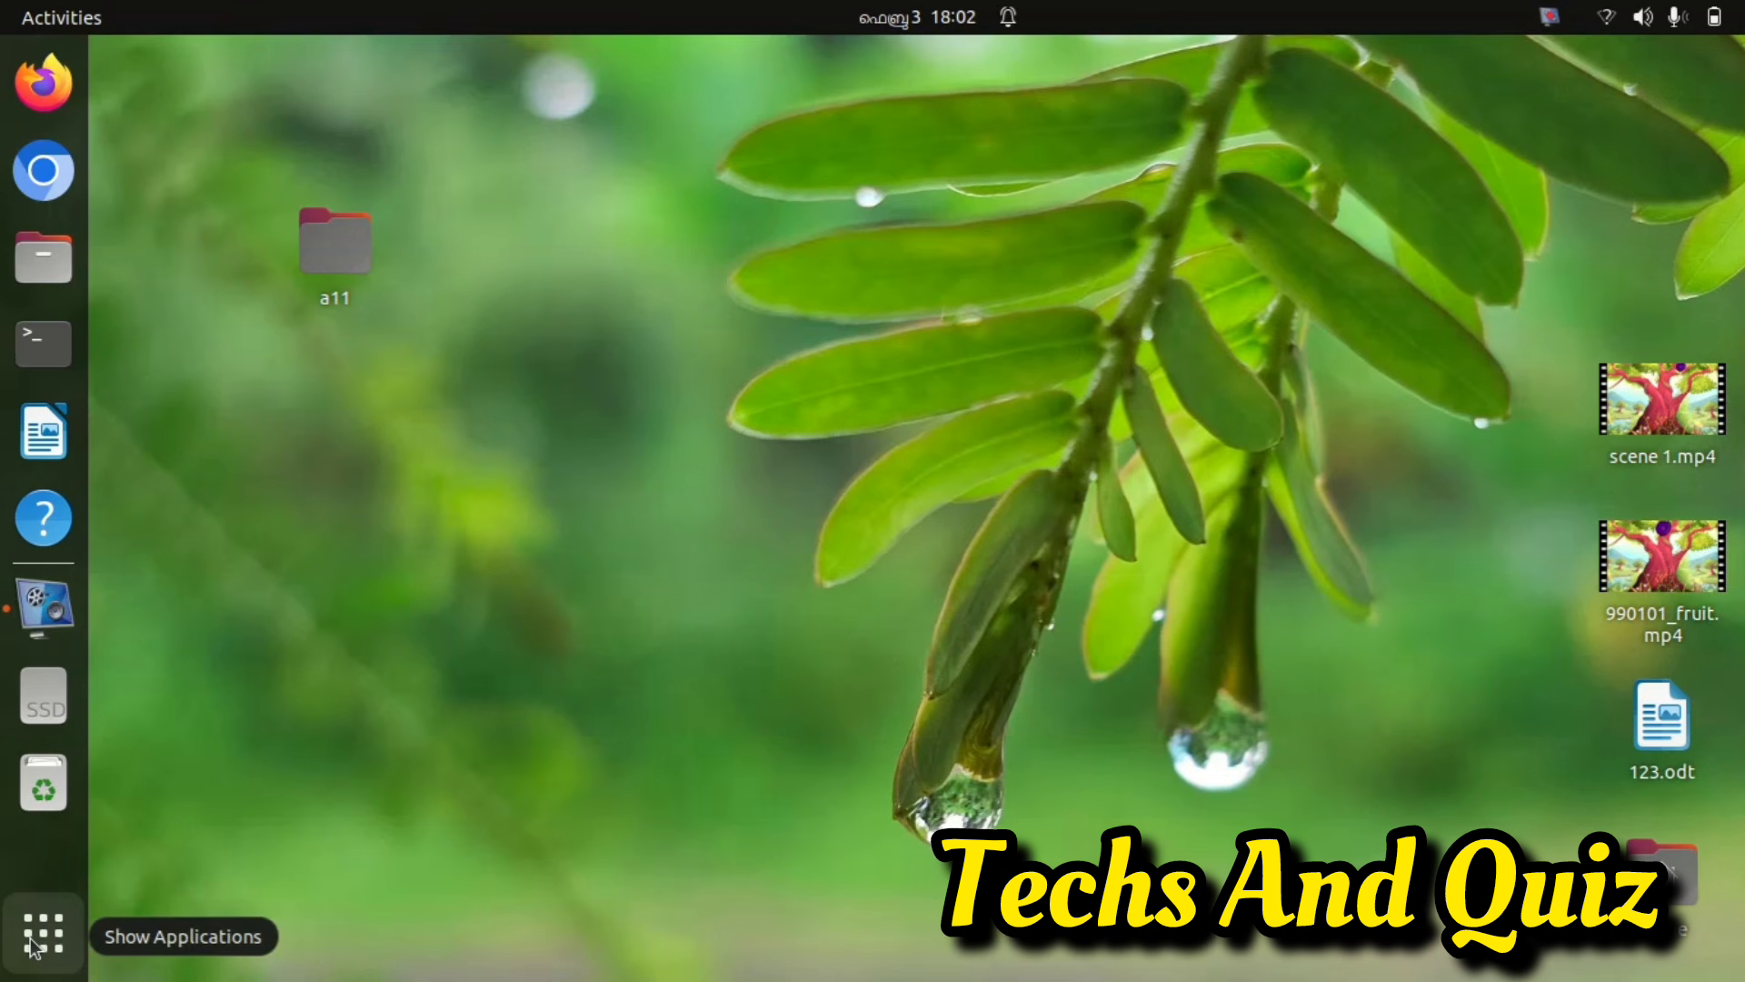
- Launch Inkscape from the applications overview and start a new blank document
{"action": "left_click", "coordinate": [35, 945]}
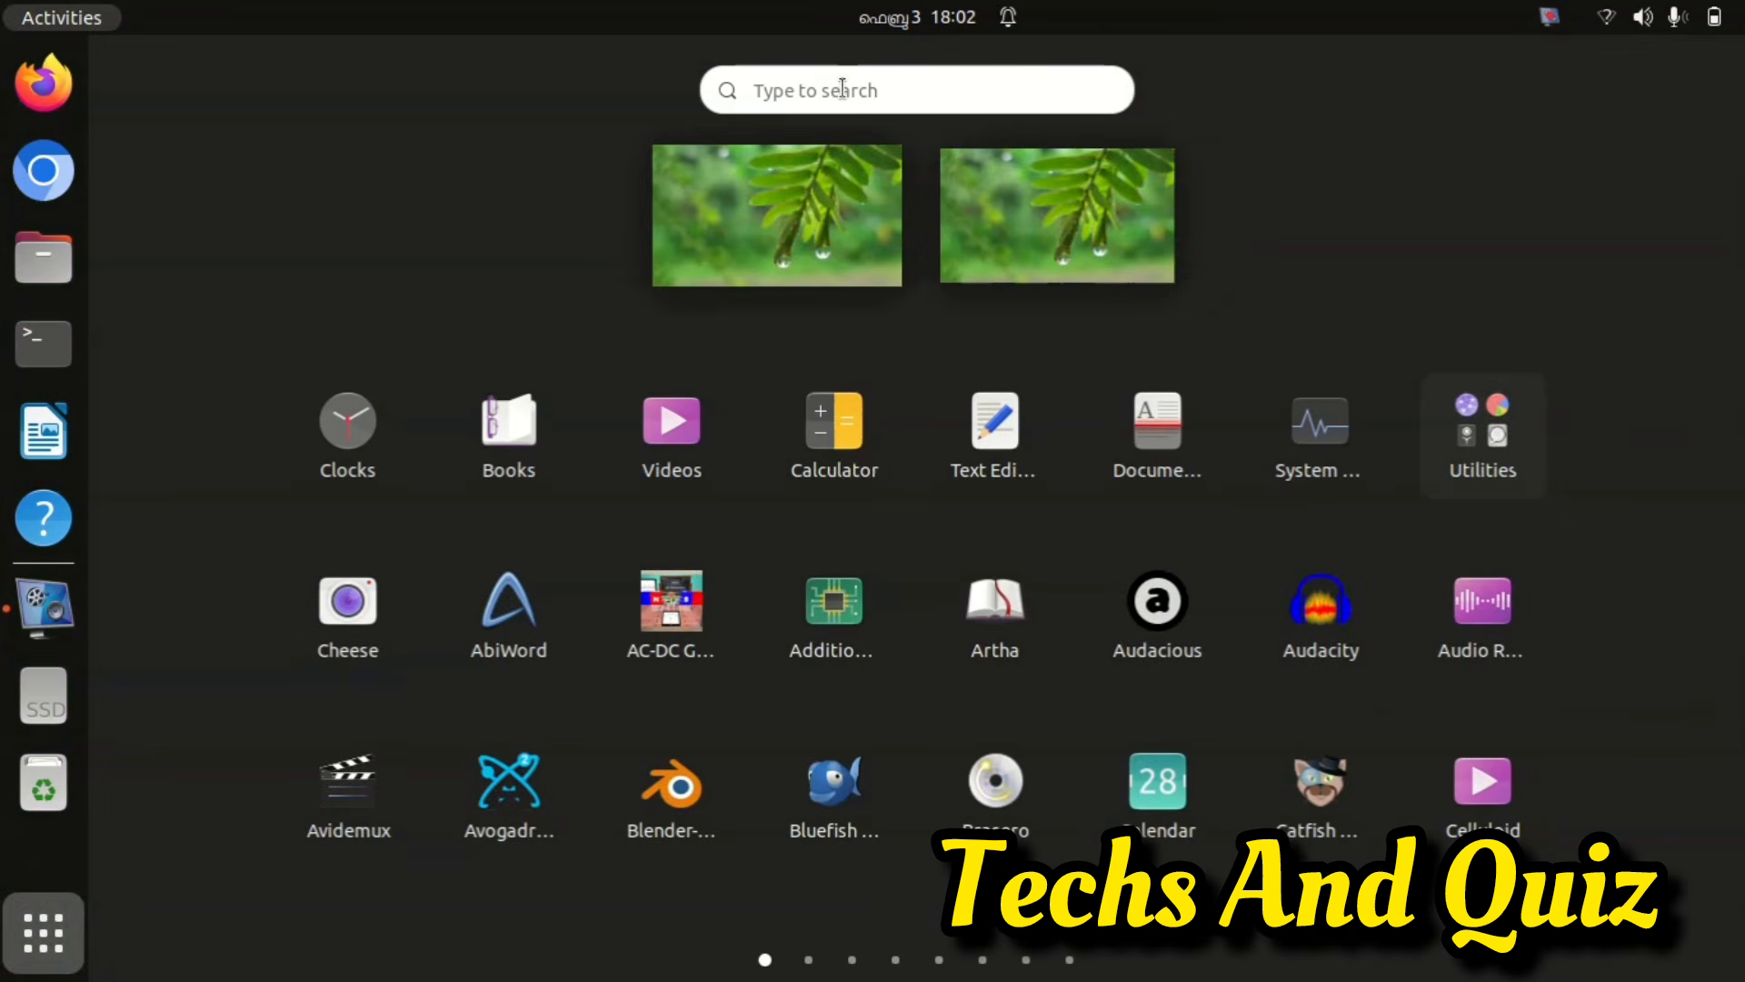
{"action": "left_click", "coordinate": [843, 89]}
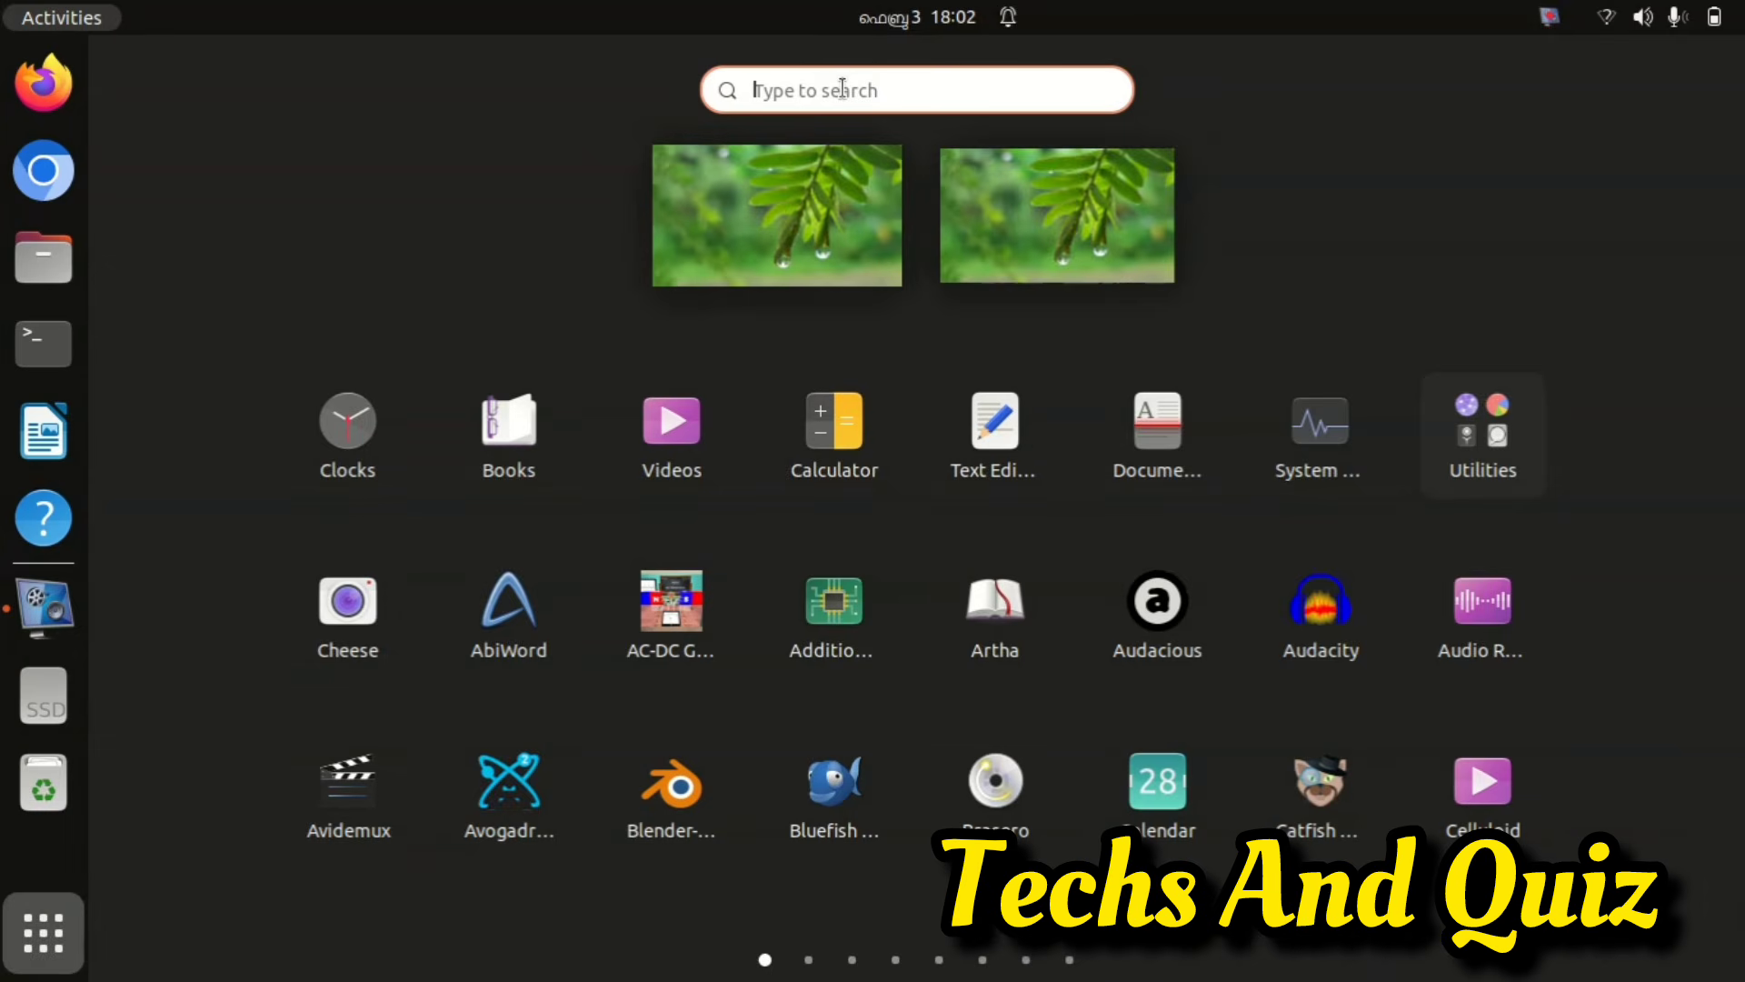
{"action": "type", "text": "ink"}
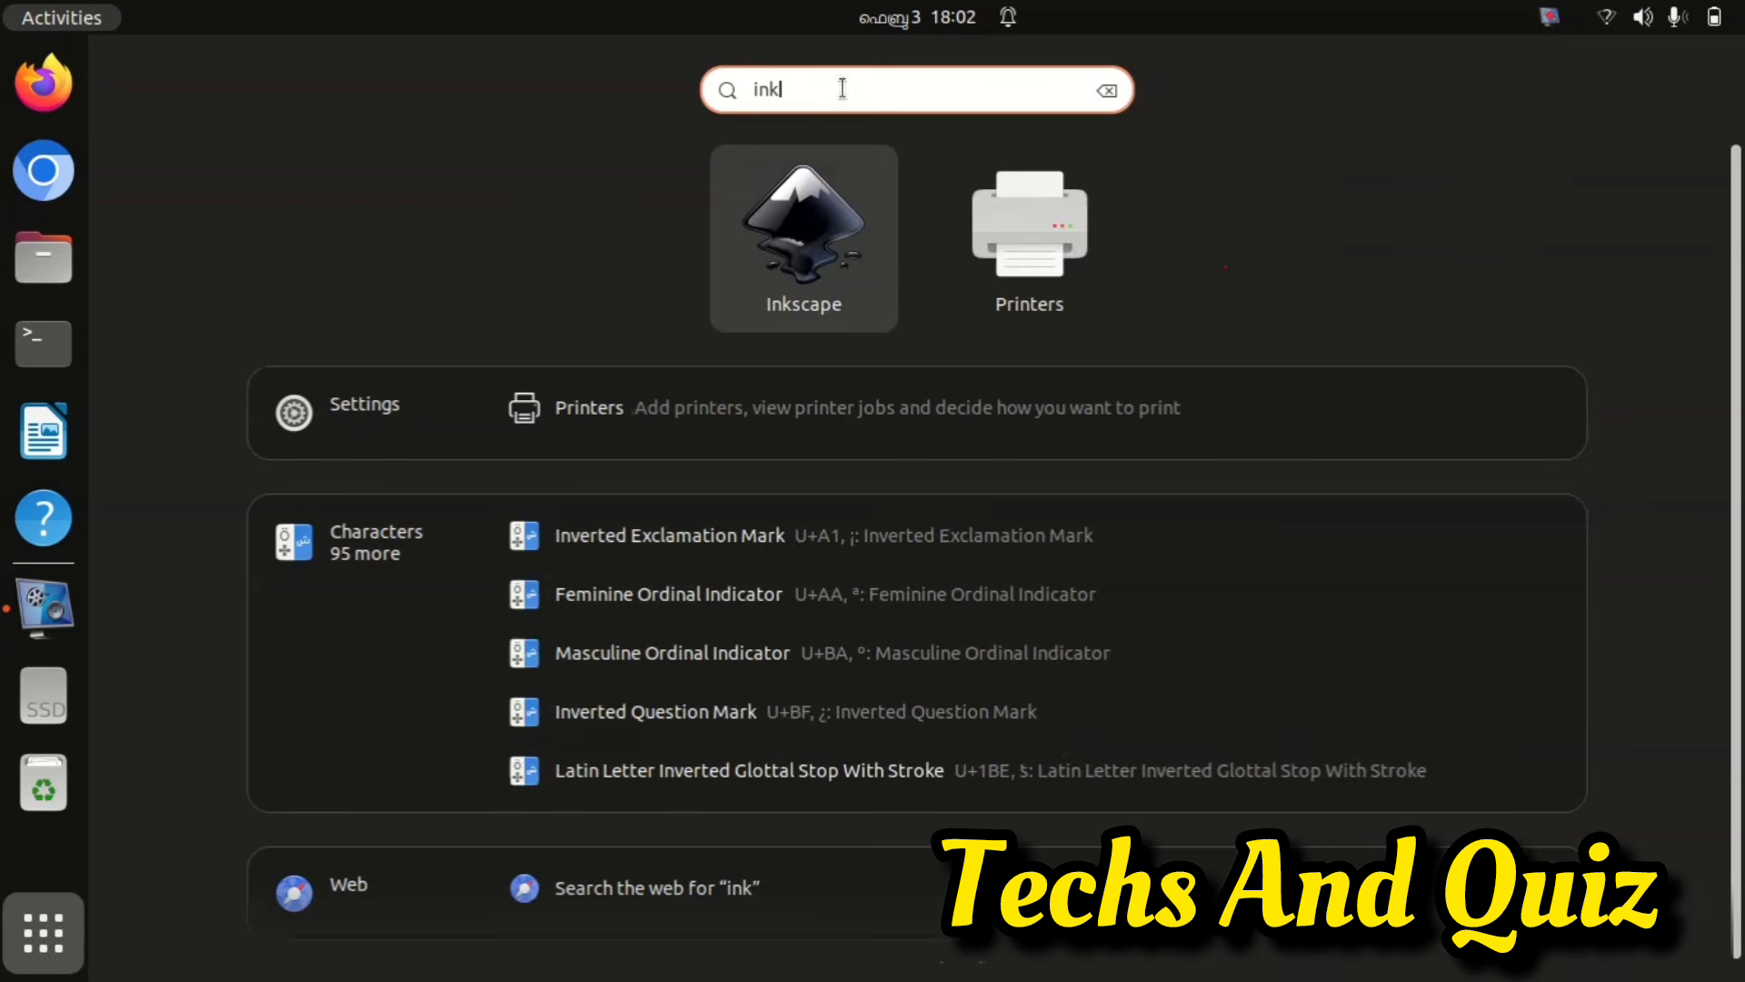
{"action": "left_click", "coordinate": [782, 232]}
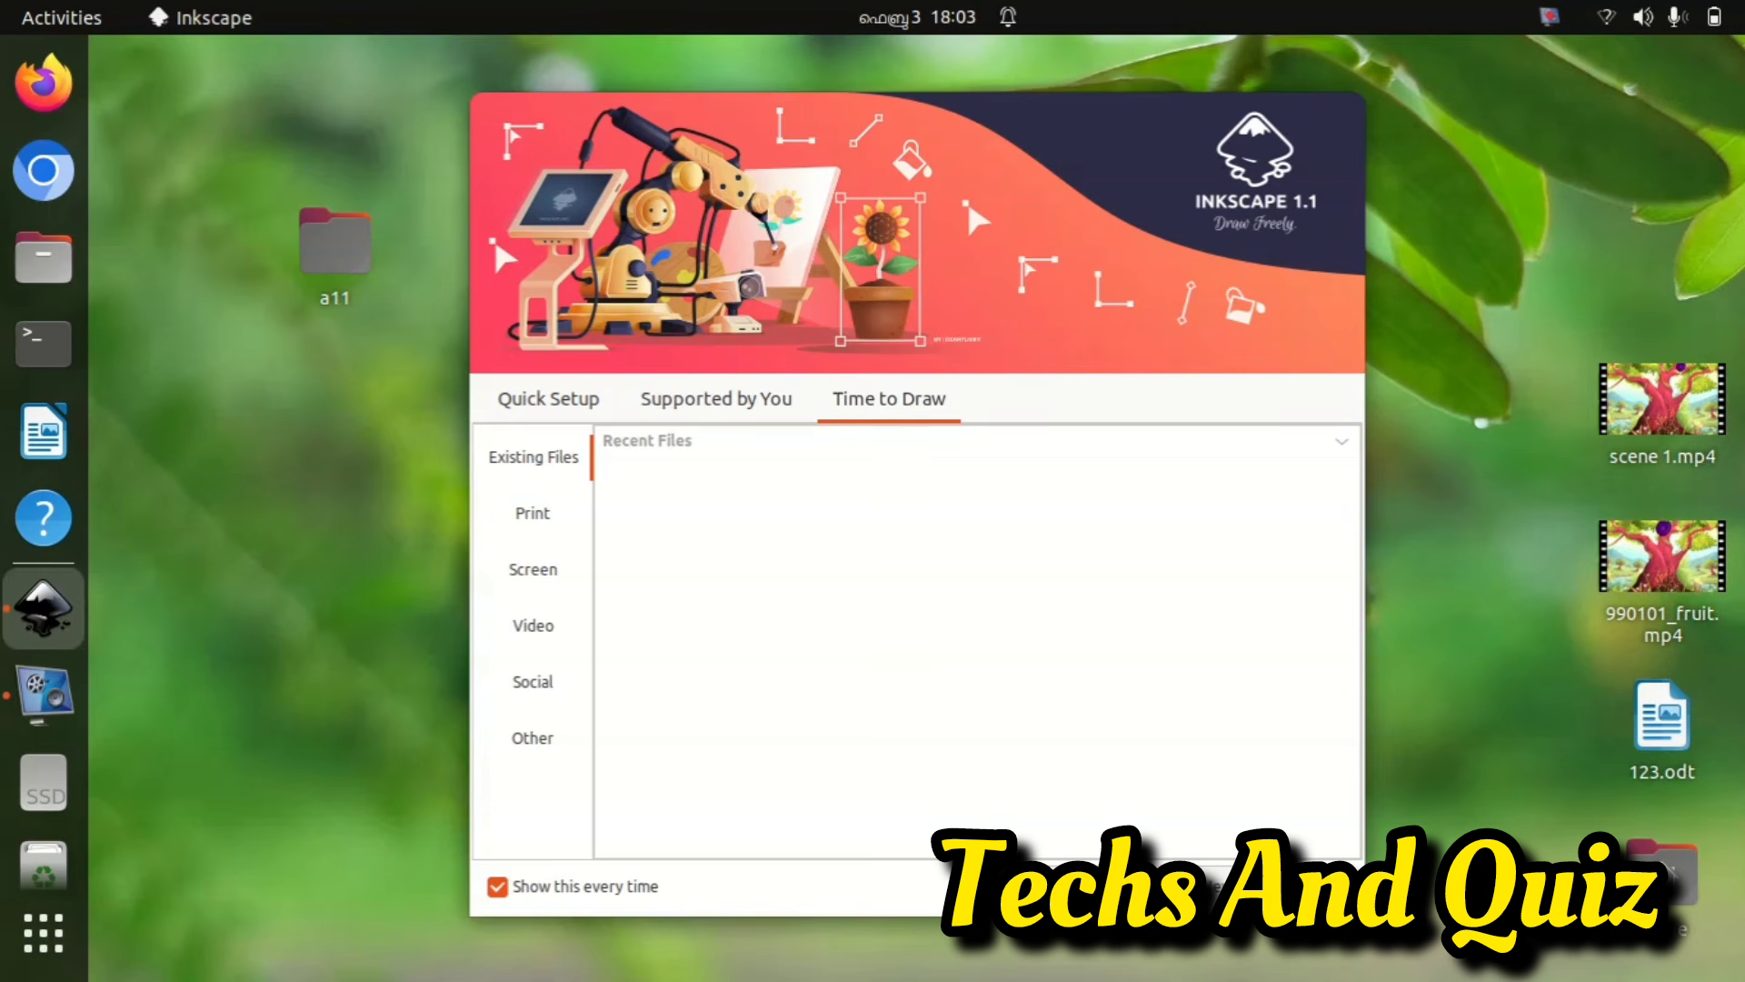
{"action": "left_click", "coordinate": [1259, 886]}
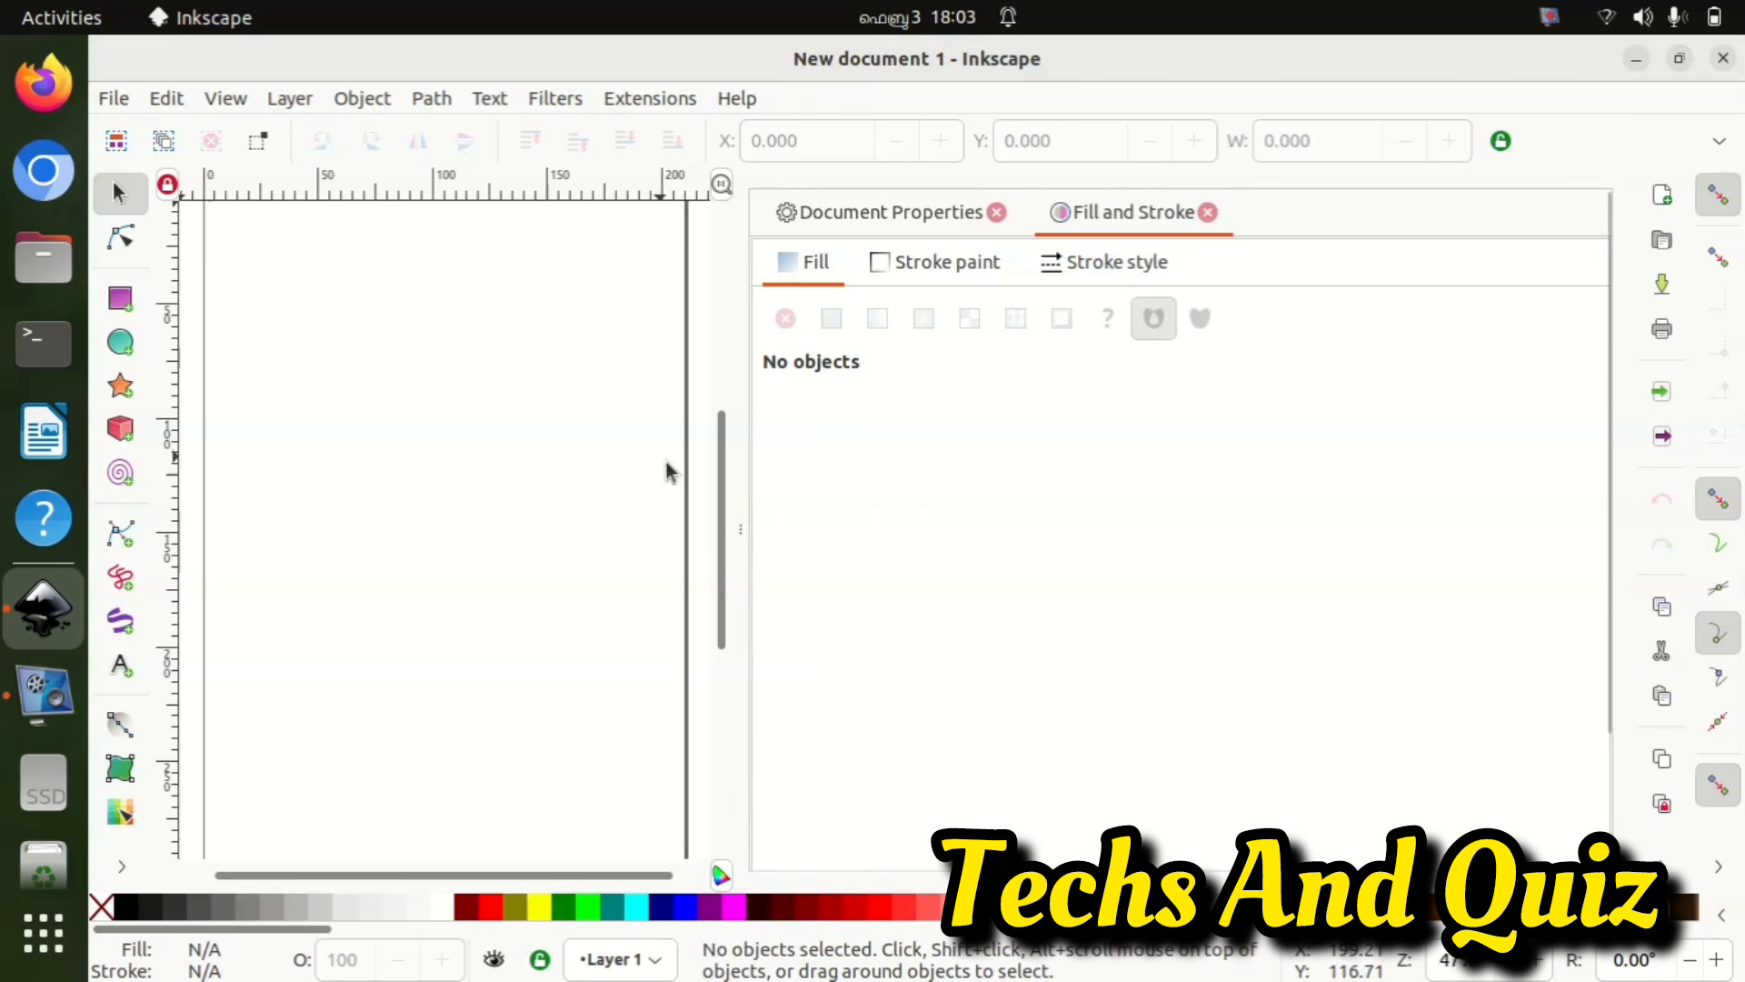
- Hide the page border through the document properties and collapse the side dialogs to widen the canvas
{"action": "mouse_move", "coordinate": [735, 507]}
{"action": "left_mouse_down"}
{"action": "mouse_move", "coordinate": [740, 522]}
{"action": "mouse_move", "coordinate": [1317, 533]}
{"action": "mouse_move", "coordinate": [1613, 596]}
{"action": "left_mouse_up"}
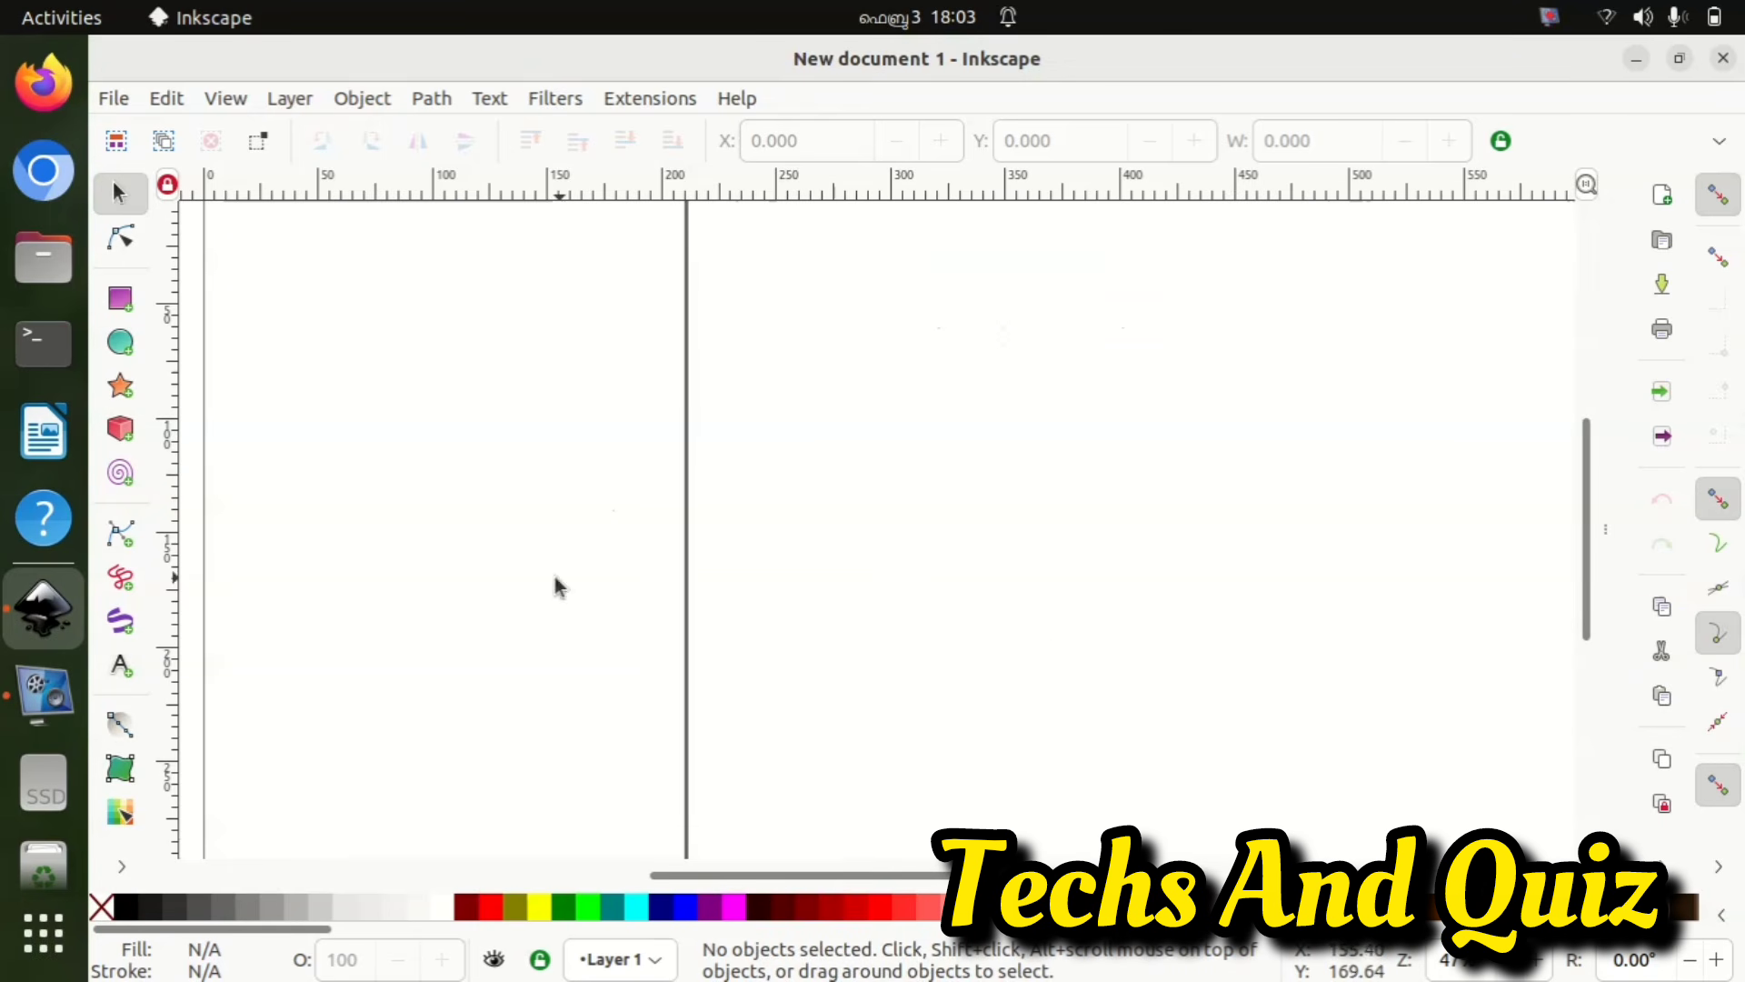
{"action": "left_click", "coordinate": [119, 103]}
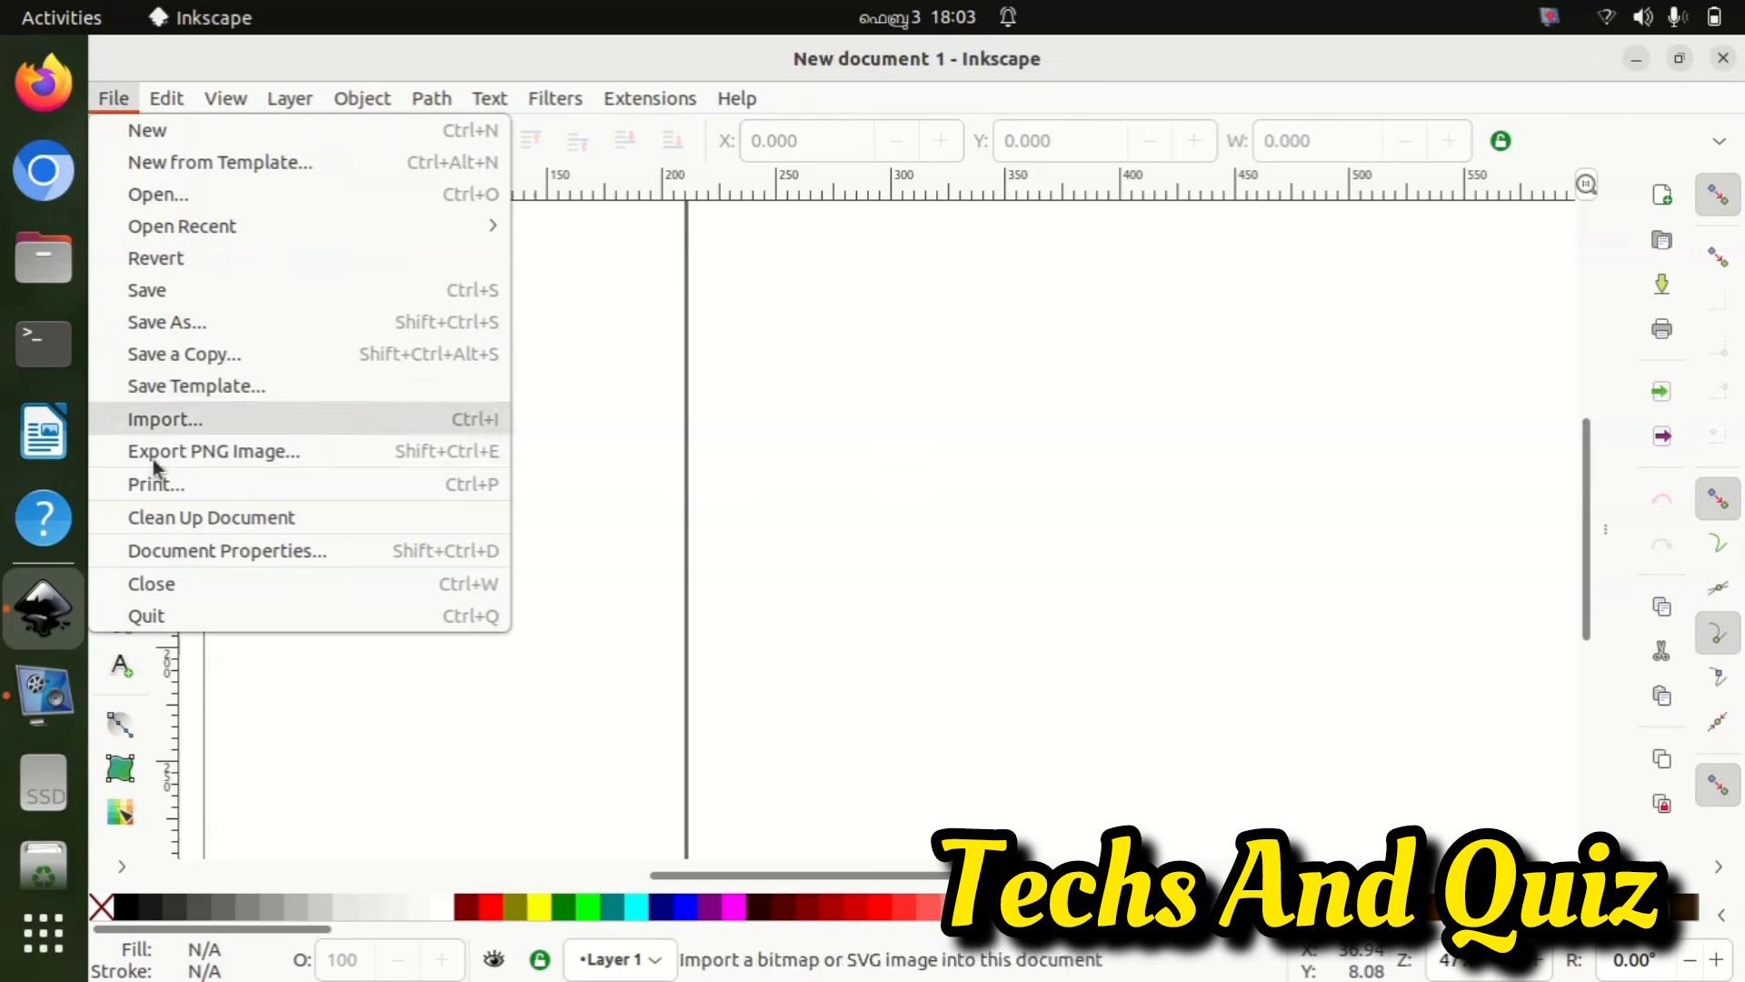
{"action": "left_click", "coordinate": [254, 549]}
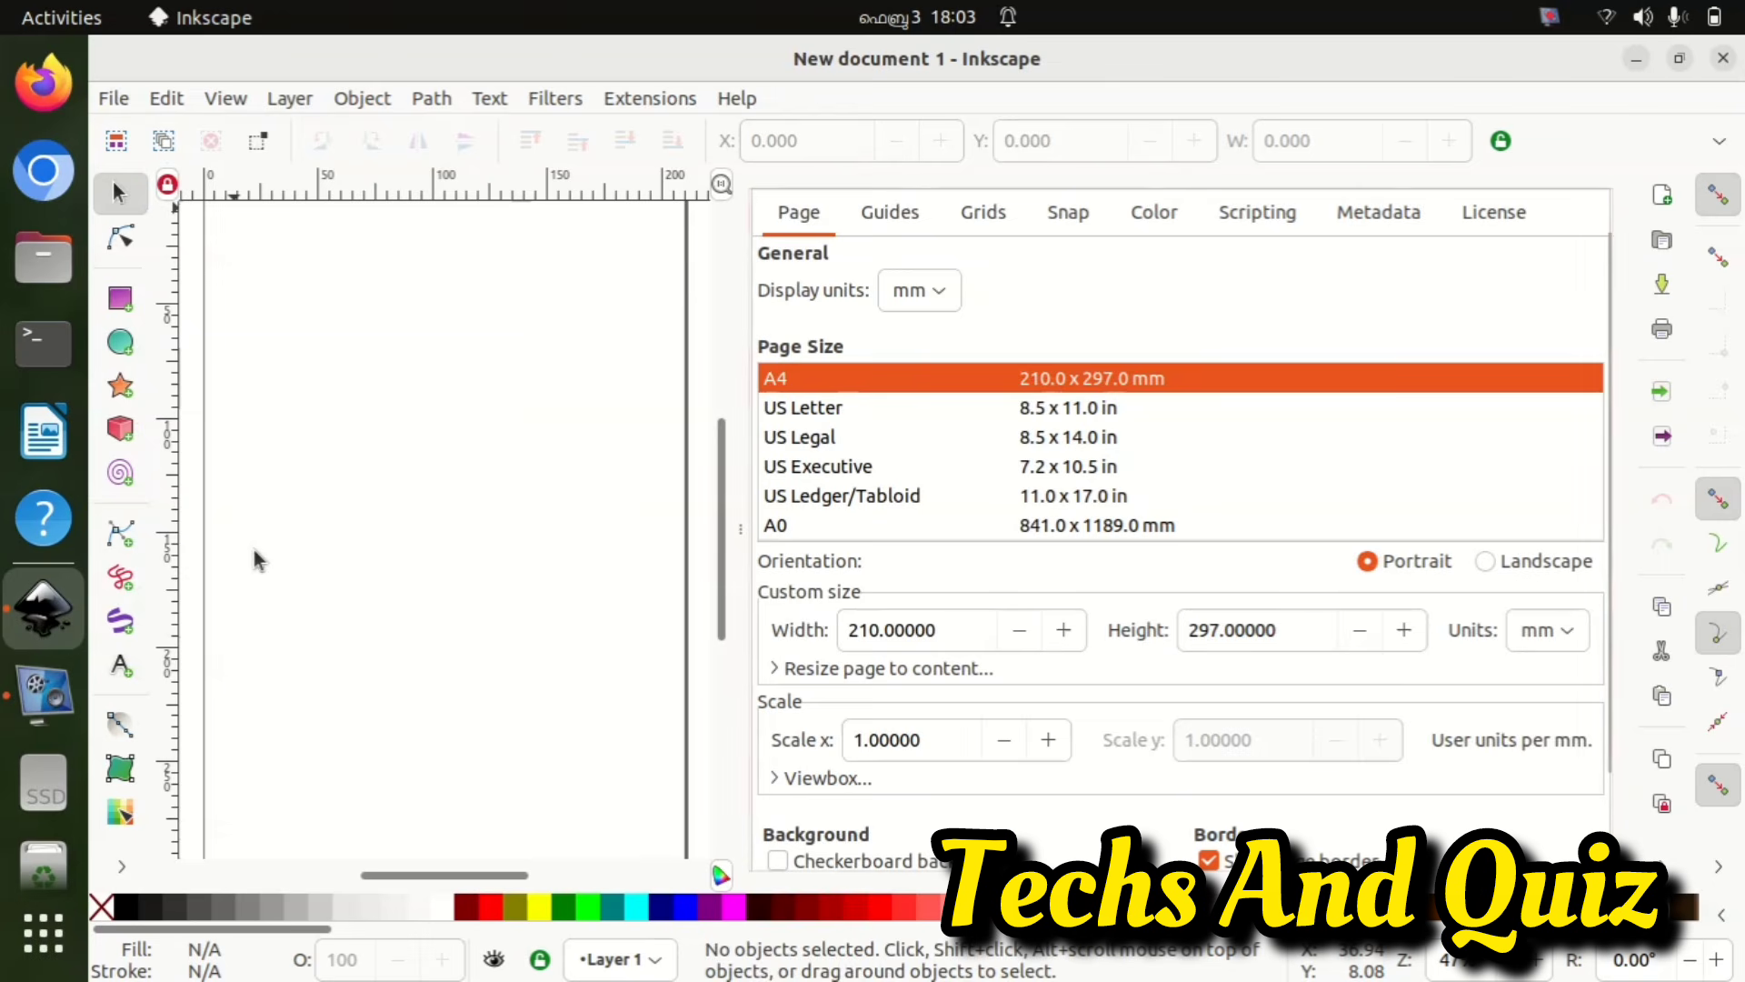
{"action": "scroll", "coordinate": [1414, 692], "scroll_direction": "down", "scroll_amount": 2}
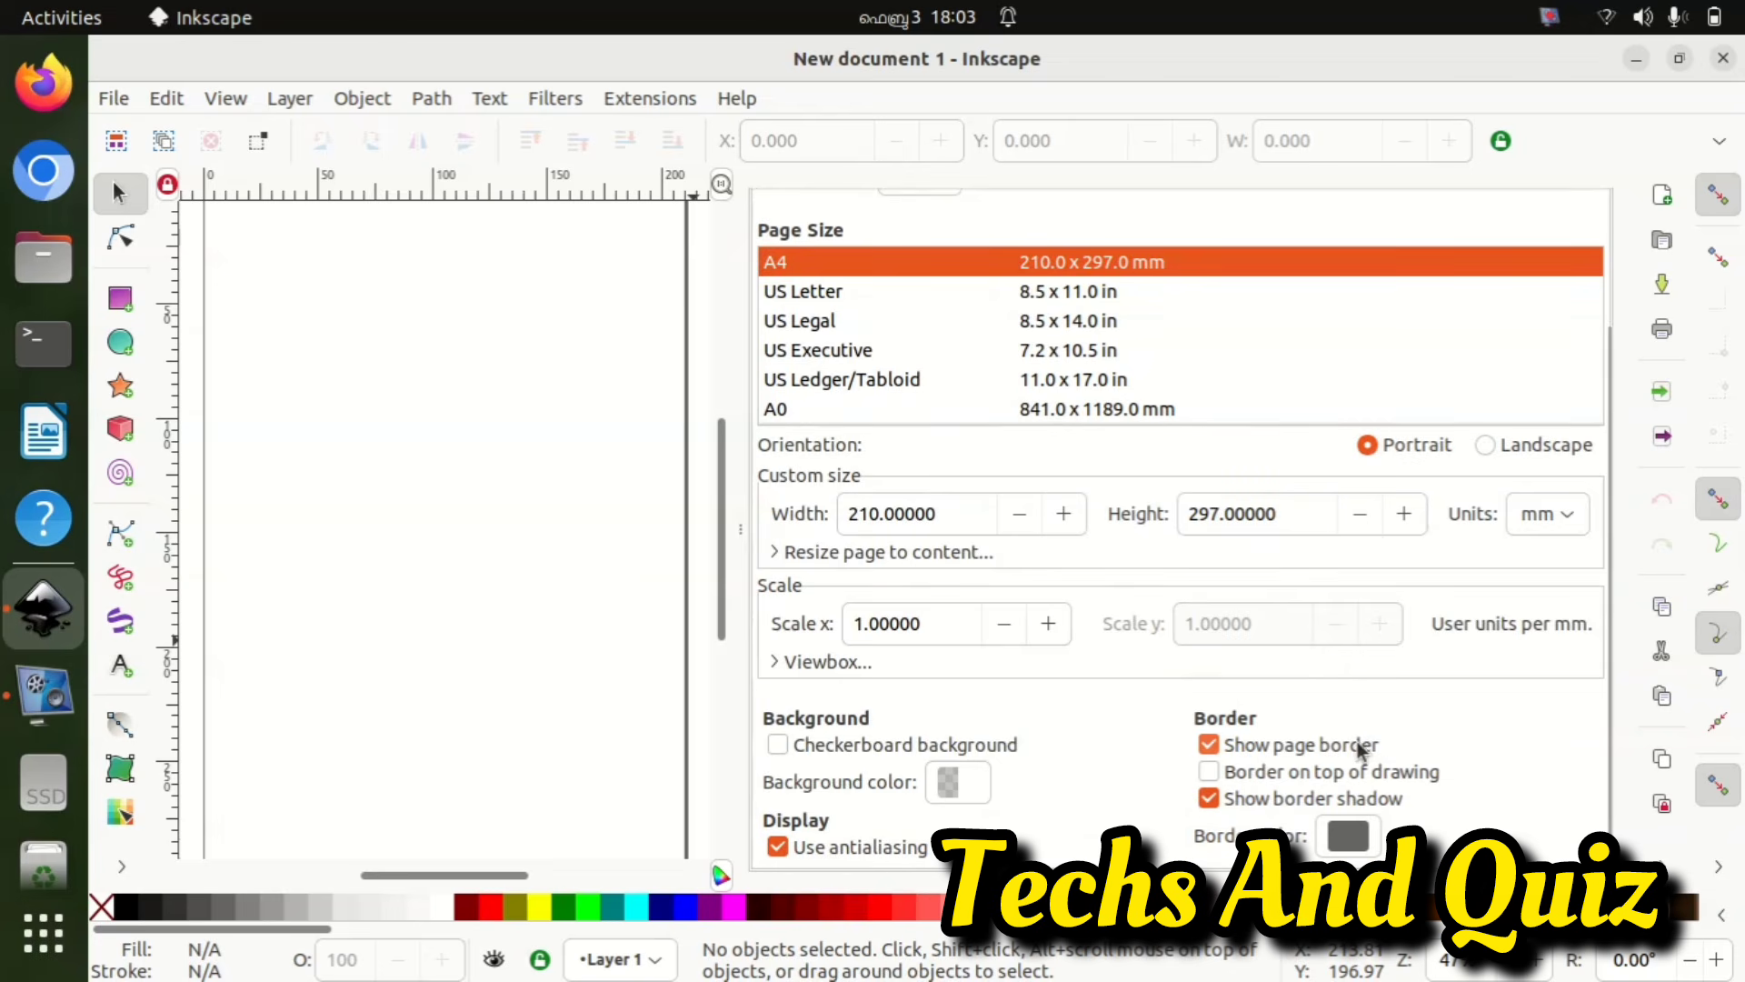
{"action": "left_click", "coordinate": [1208, 746]}
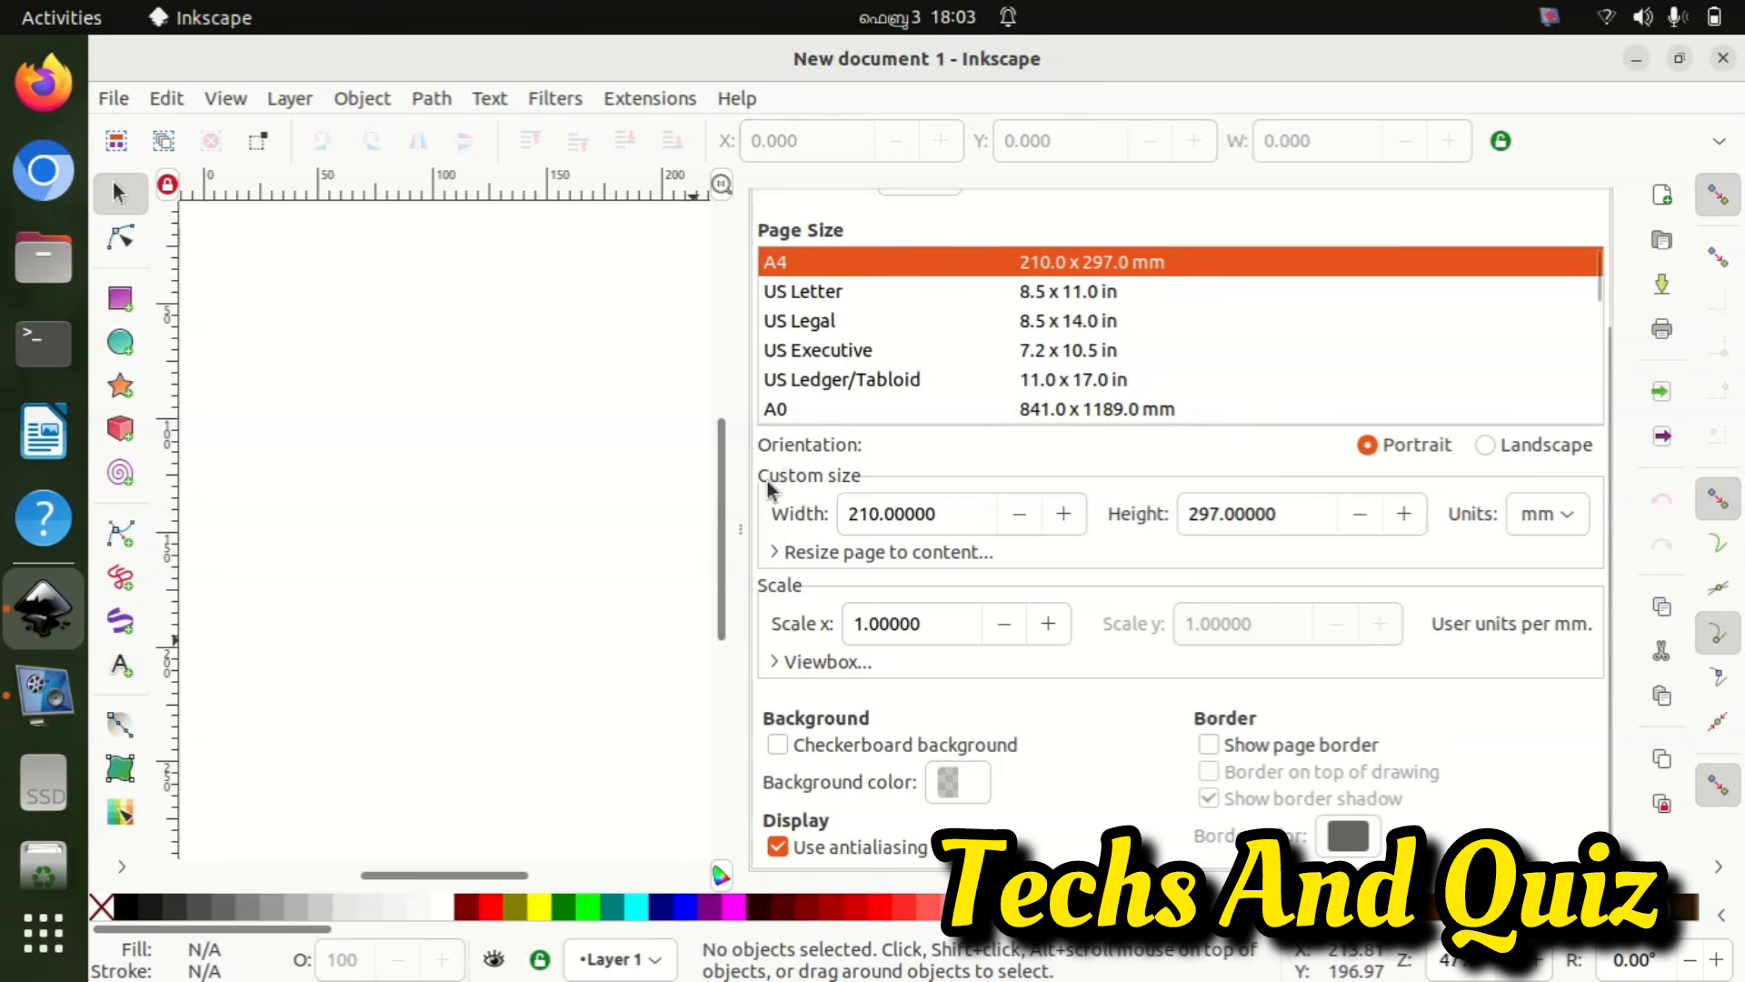
{"action": "left_click_drag", "start_coordinate": [745, 481], "coordinate": [942, 453]}
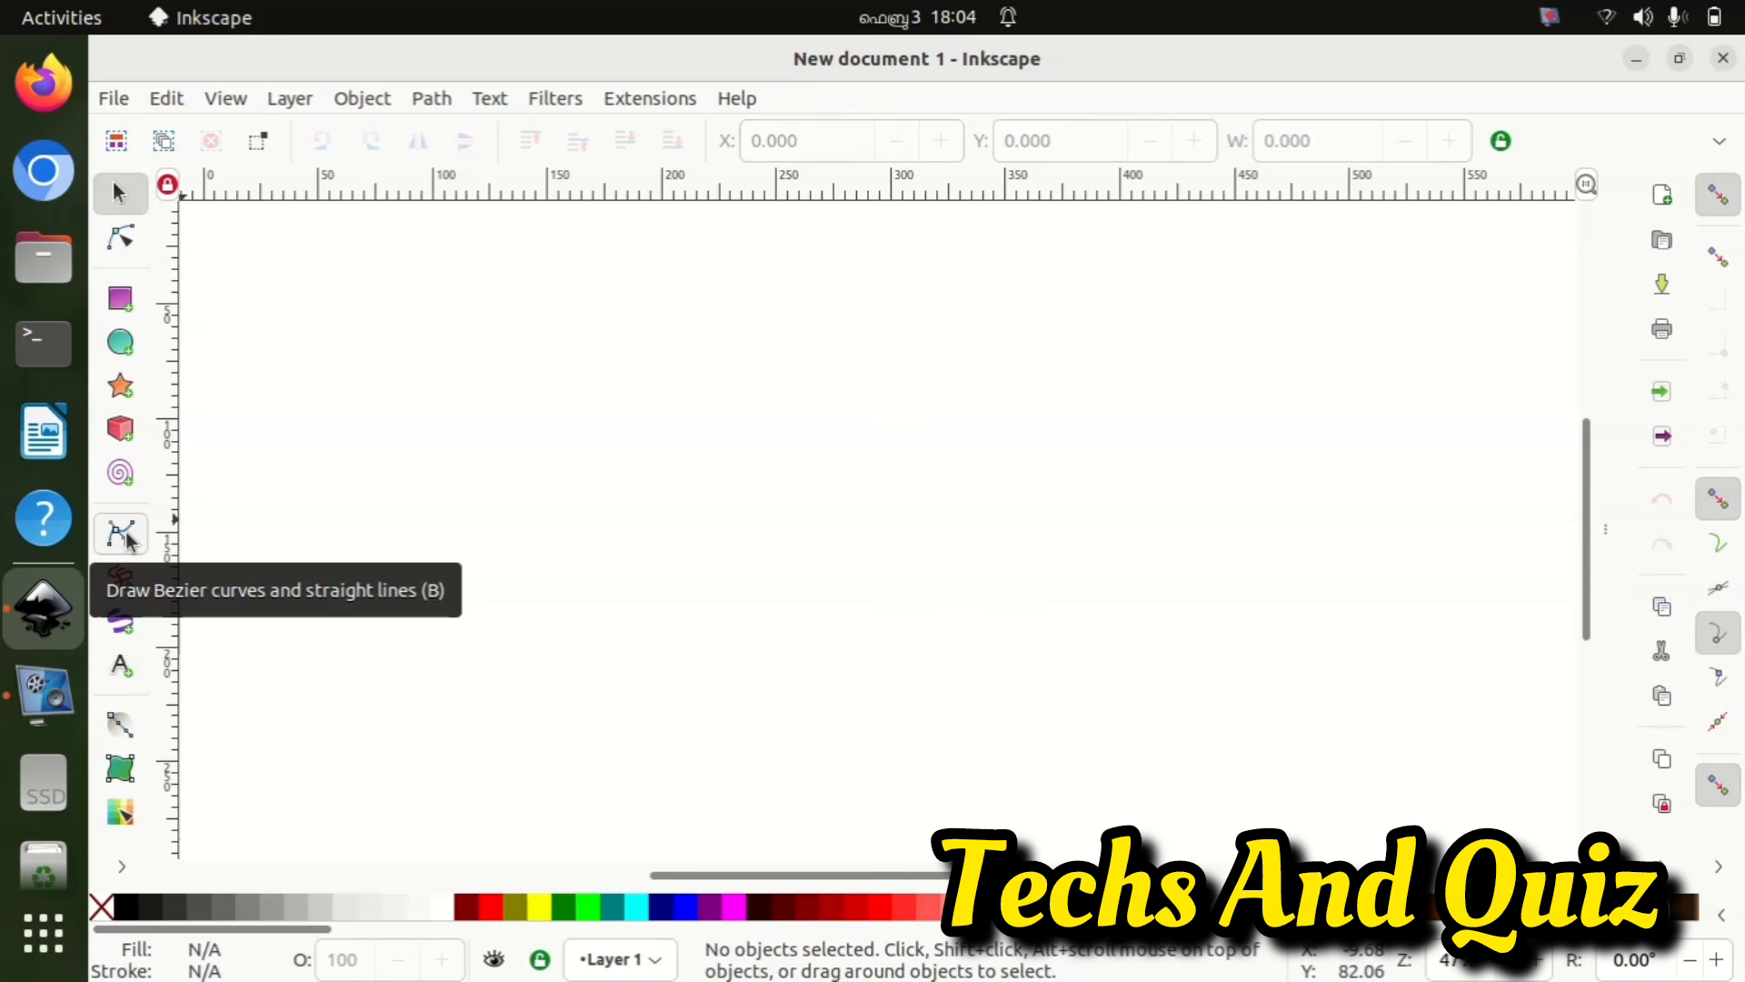
- Draw a magenta rectangle about 435 mm wide and 145 mm high across the canvas
{"action": "key", "text": "g"}
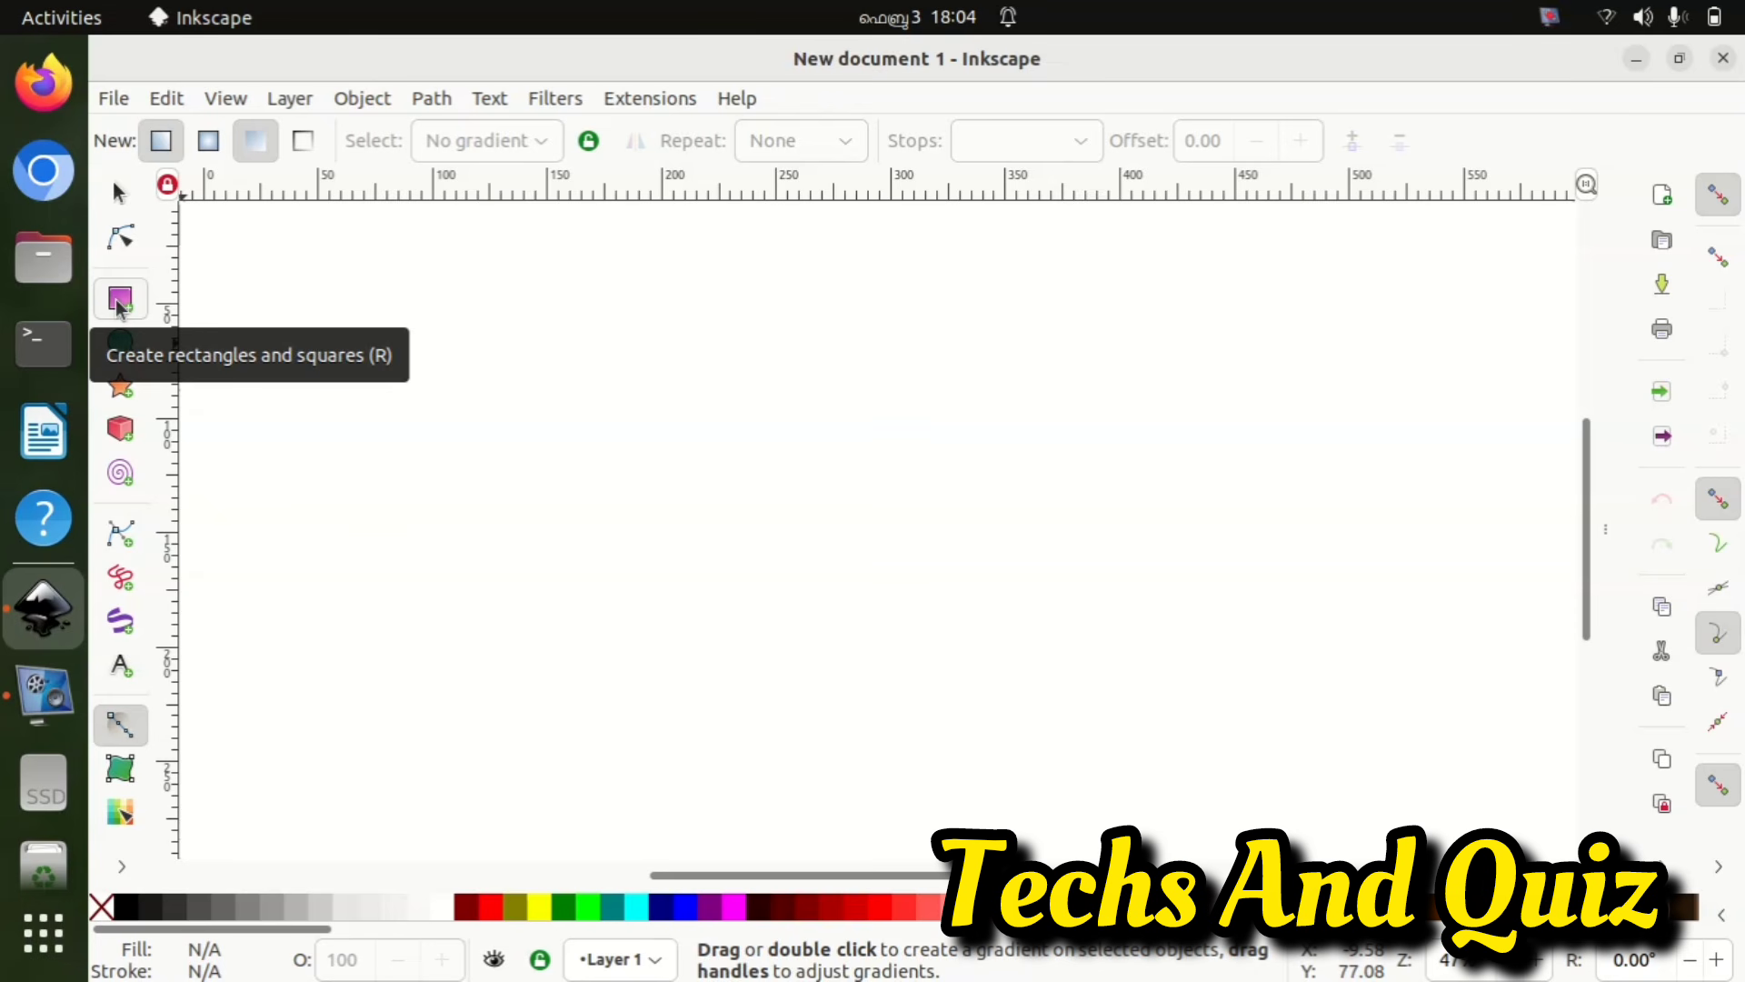
{"action": "left_click", "coordinate": [118, 305]}
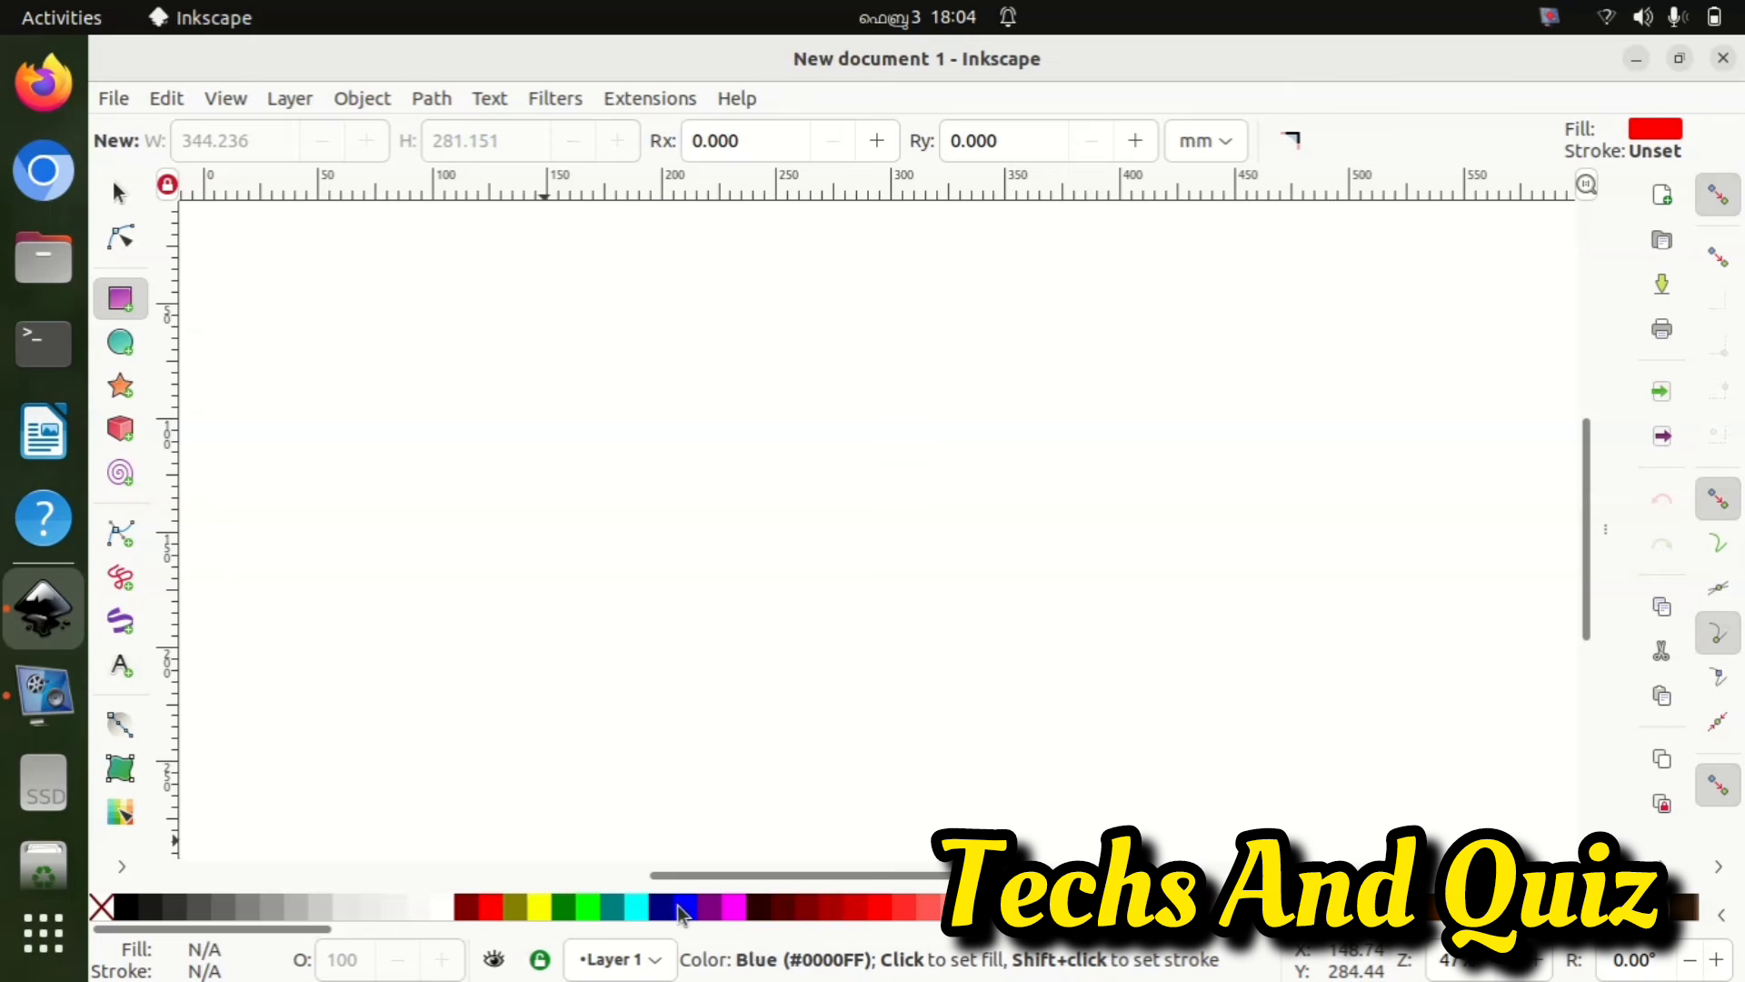
{"action": "left_click", "coordinate": [733, 909]}
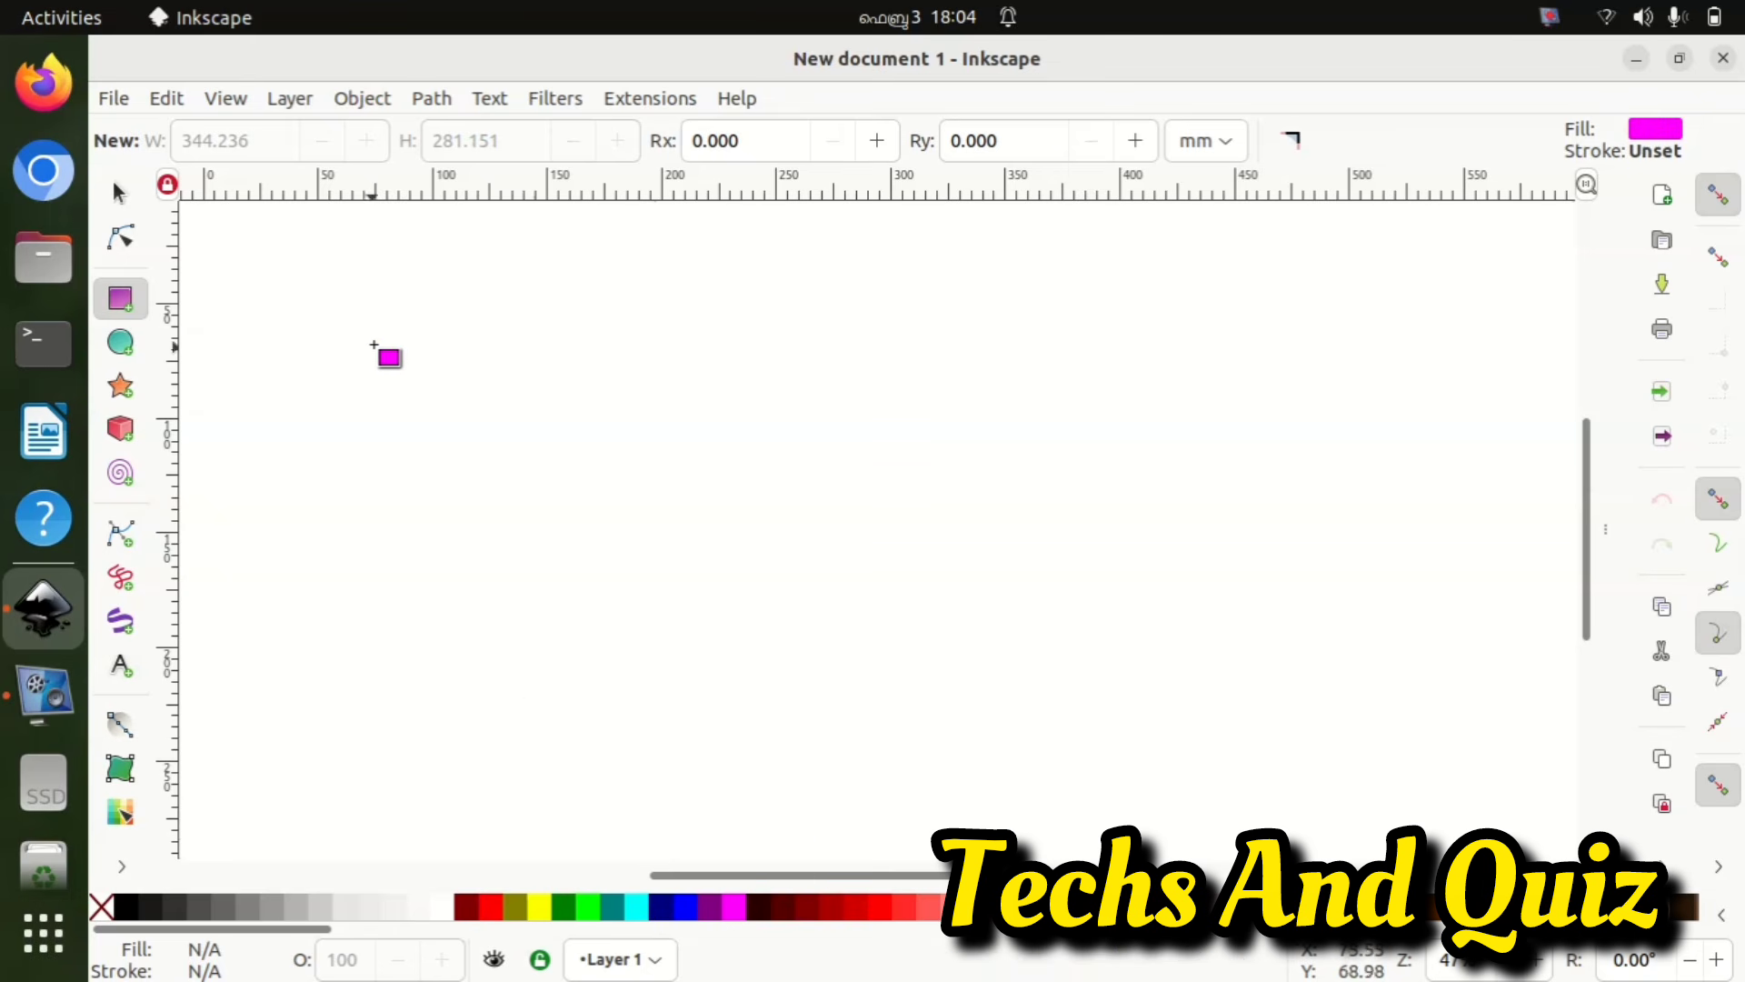
{"action": "mouse_move", "coordinate": [376, 341]}
{"action": "left_mouse_down"}
{"action": "mouse_move", "coordinate": [405, 488]}
{"action": "mouse_move", "coordinate": [492, 605]}
{"action": "mouse_move", "coordinate": [1074, 616]}
{"action": "mouse_move", "coordinate": [1372, 673]}
{"action": "left_mouse_up"}
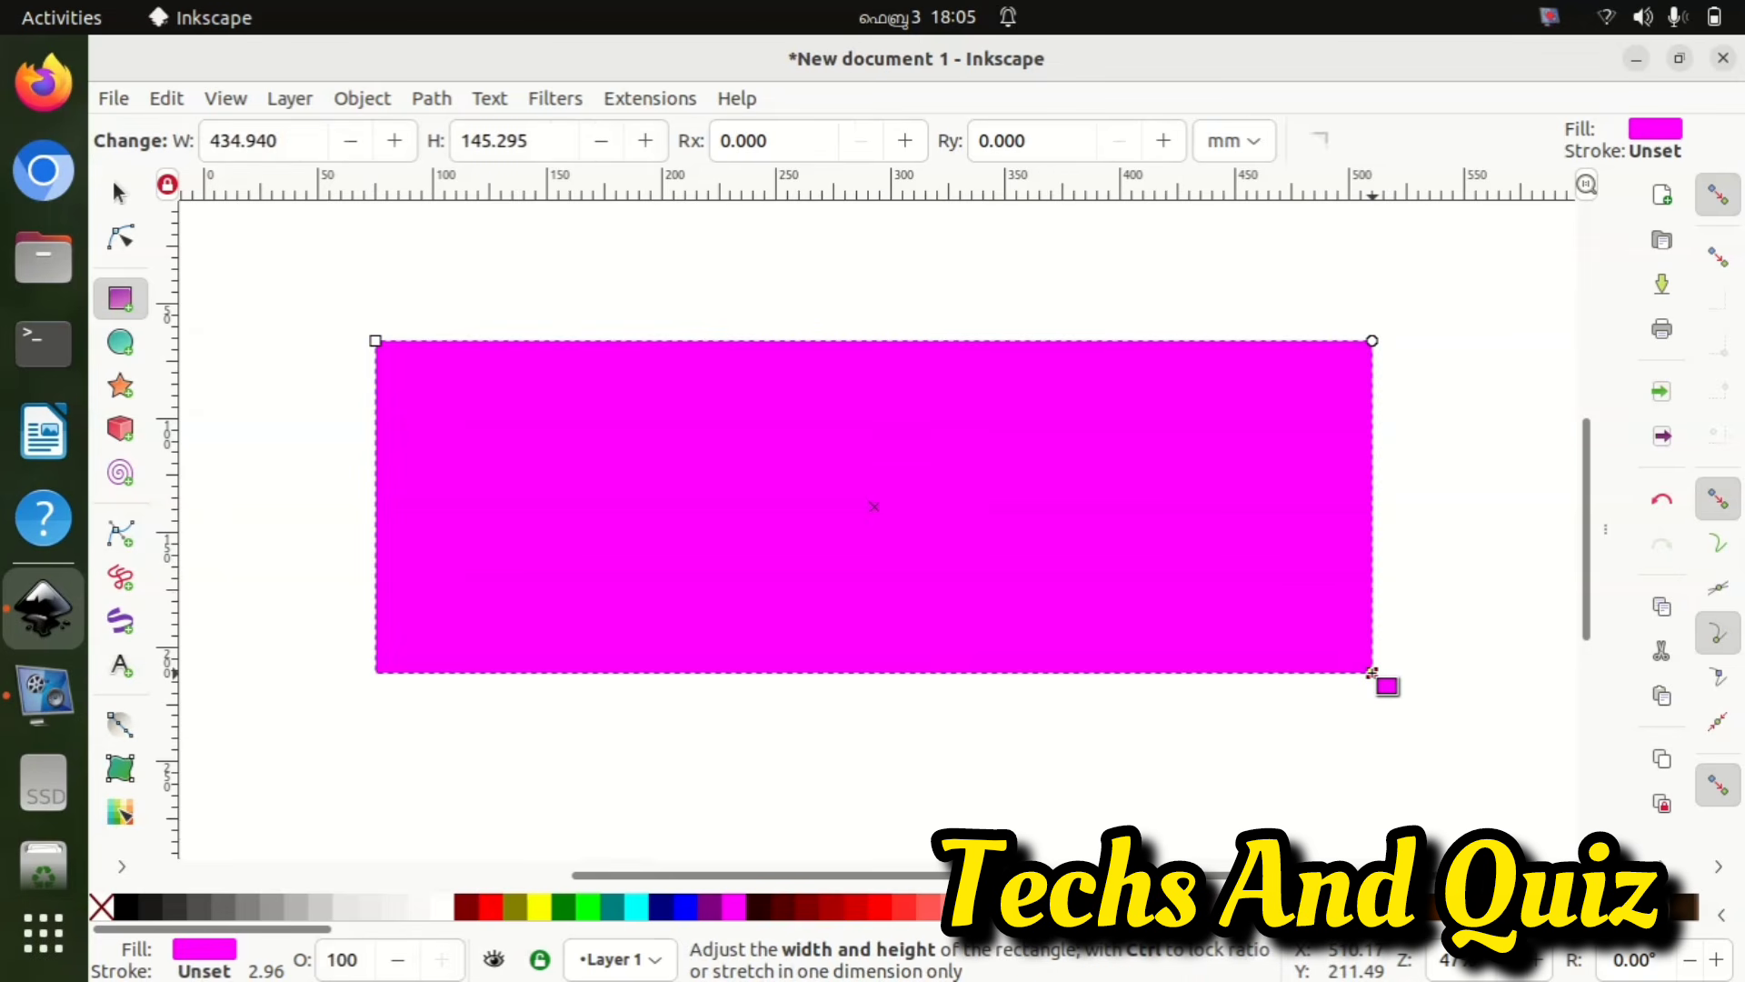
- Open the rectangle's Fill and Stroke settings, remove its fill and restore the flat magenta colour
{"action": "left_click", "coordinate": [362, 98]}
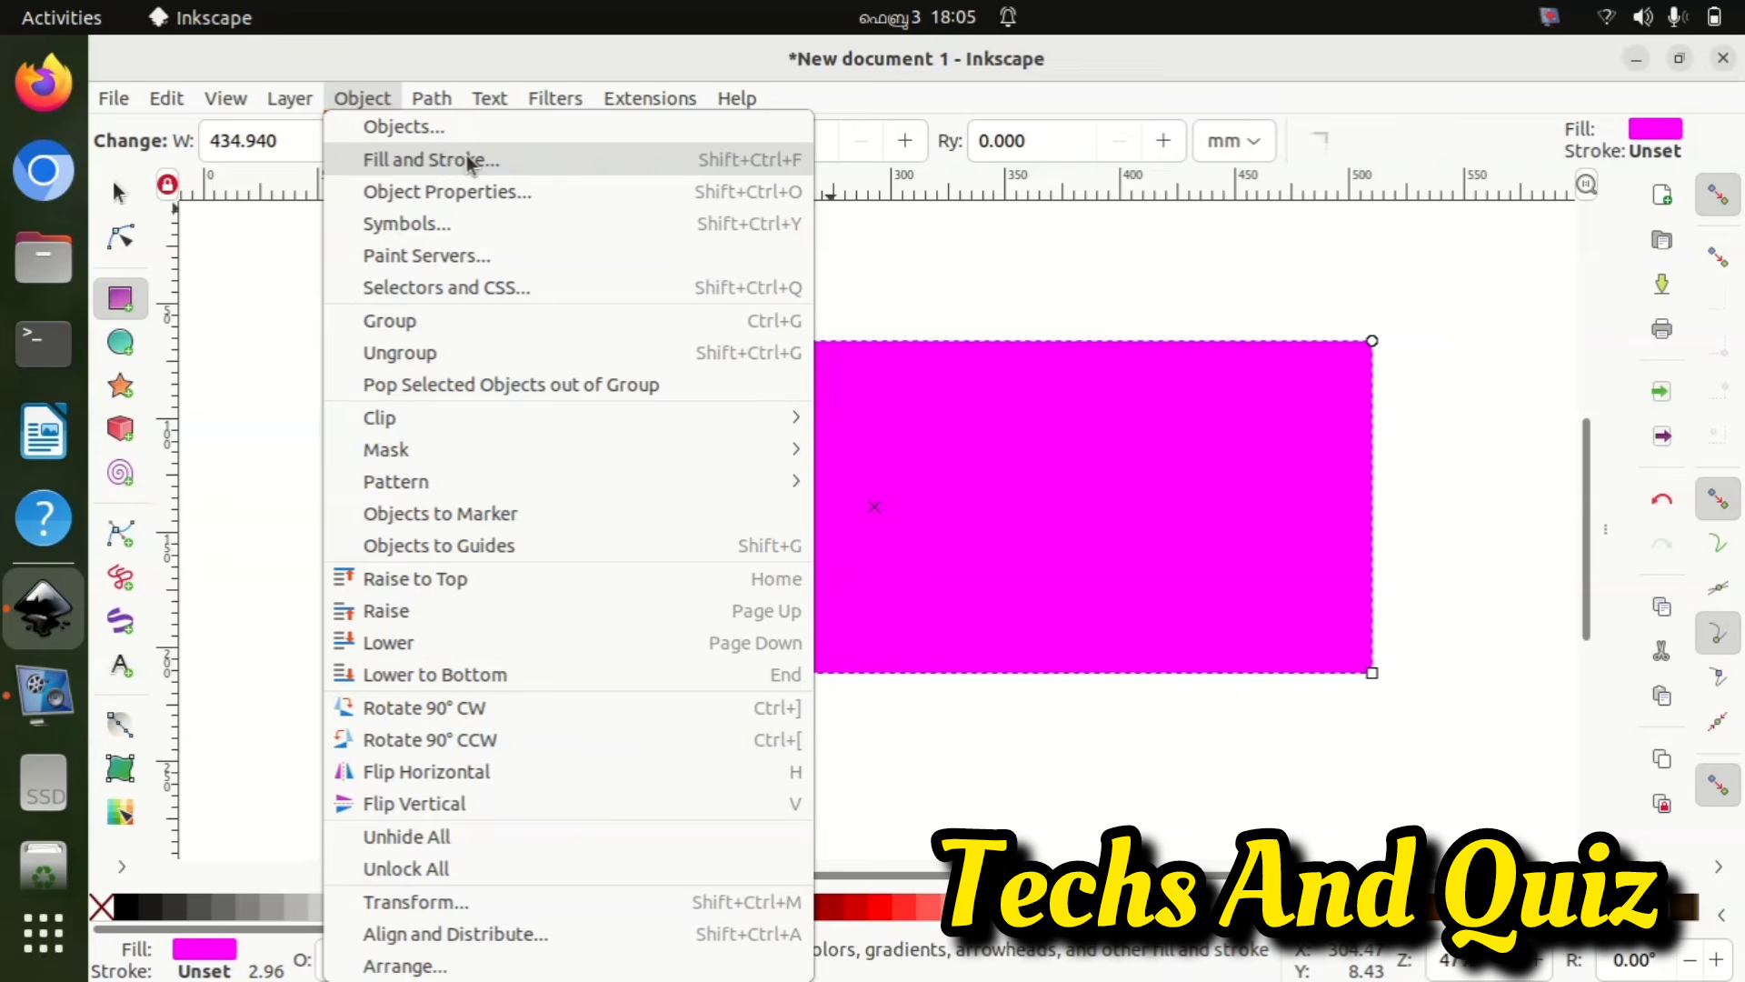
{"action": "left_click", "coordinate": [469, 162]}
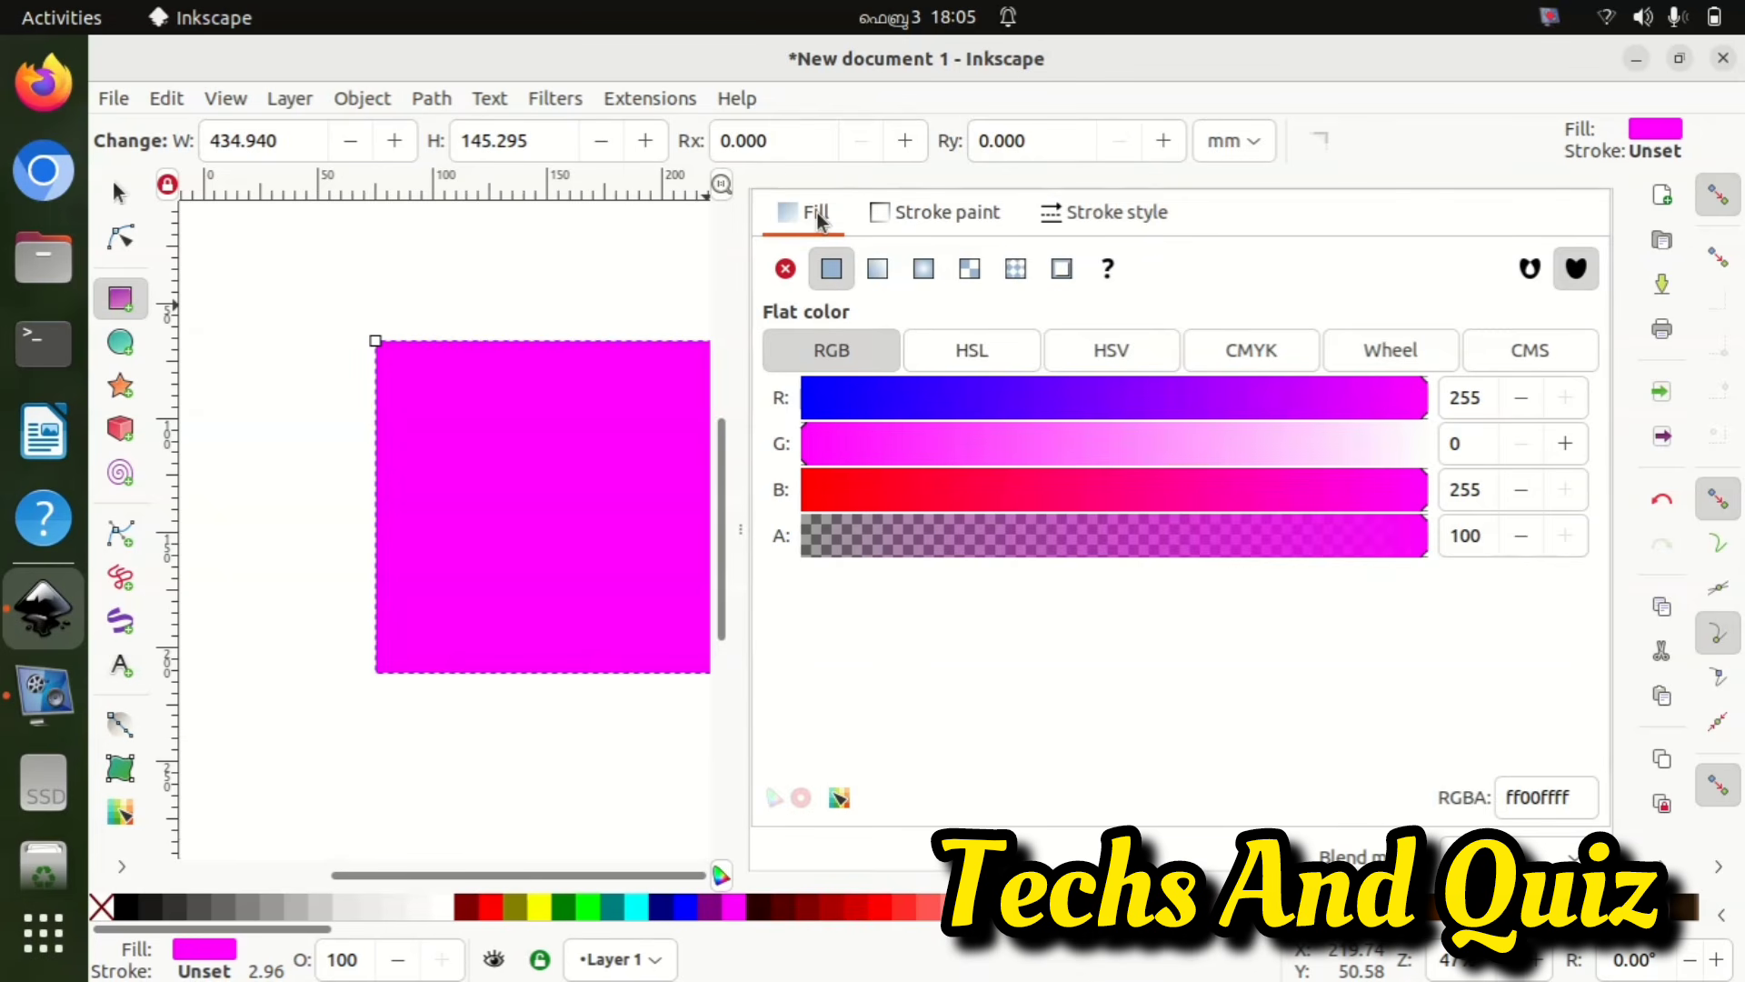
{"action": "left_click", "coordinate": [786, 269]}
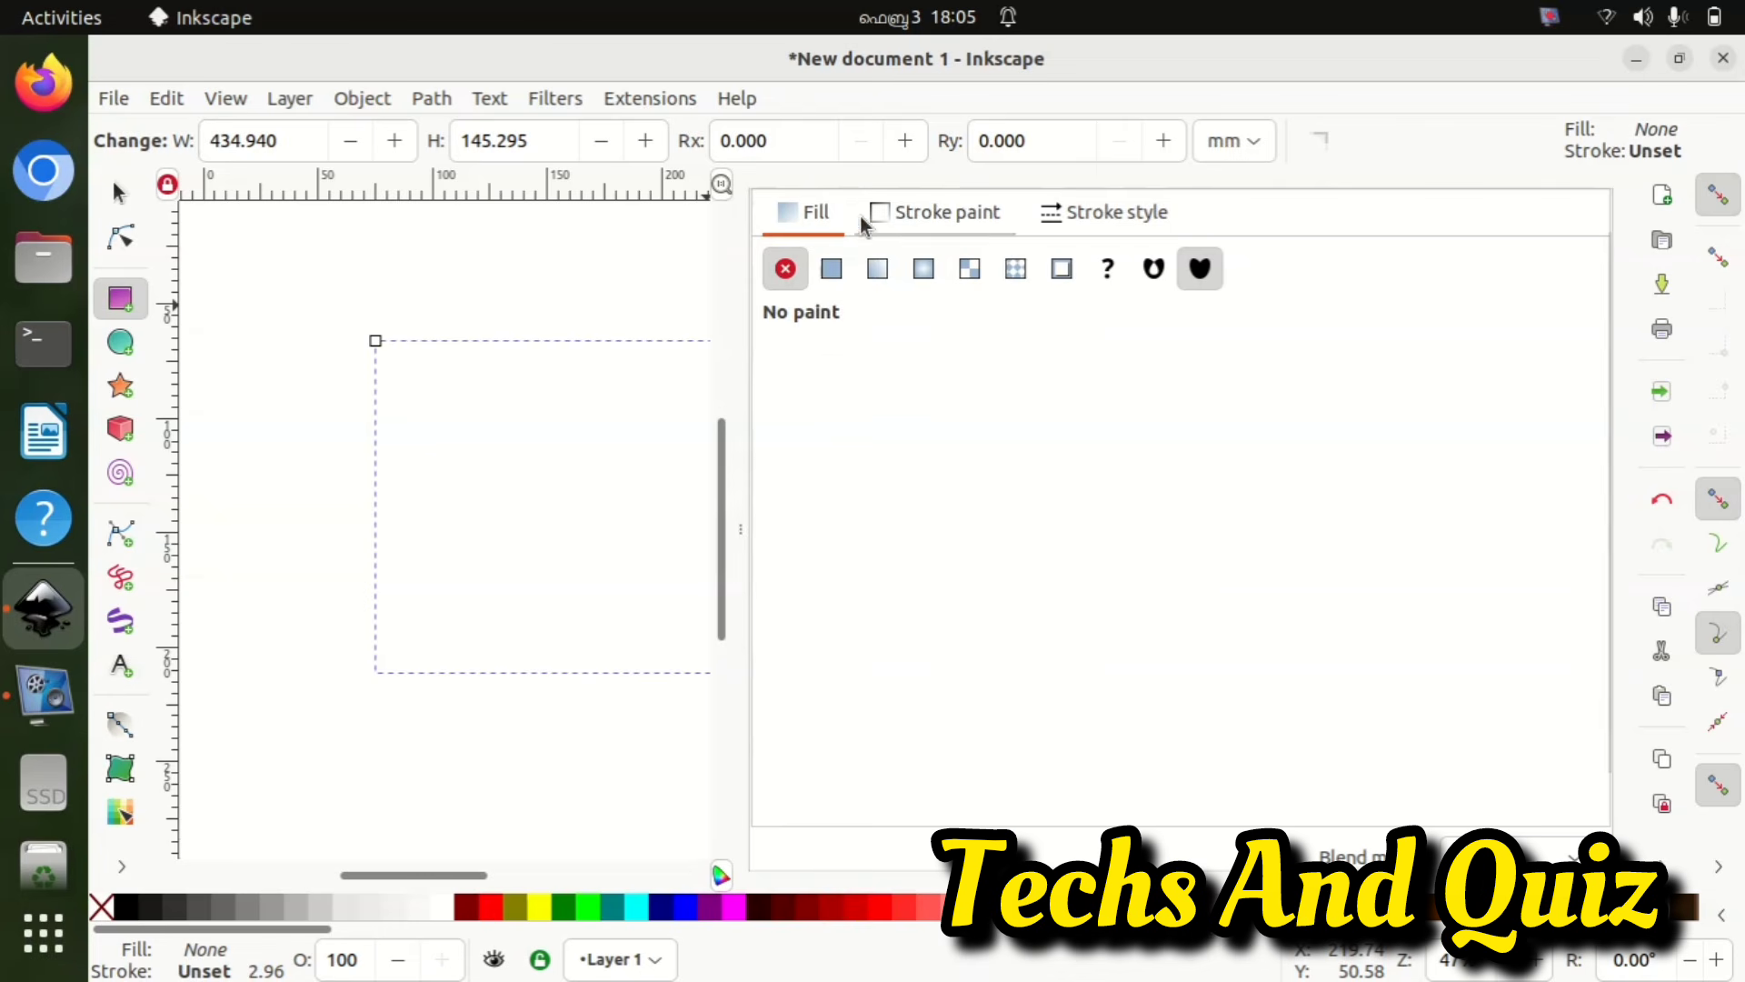
{"action": "left_click", "coordinate": [831, 271]}
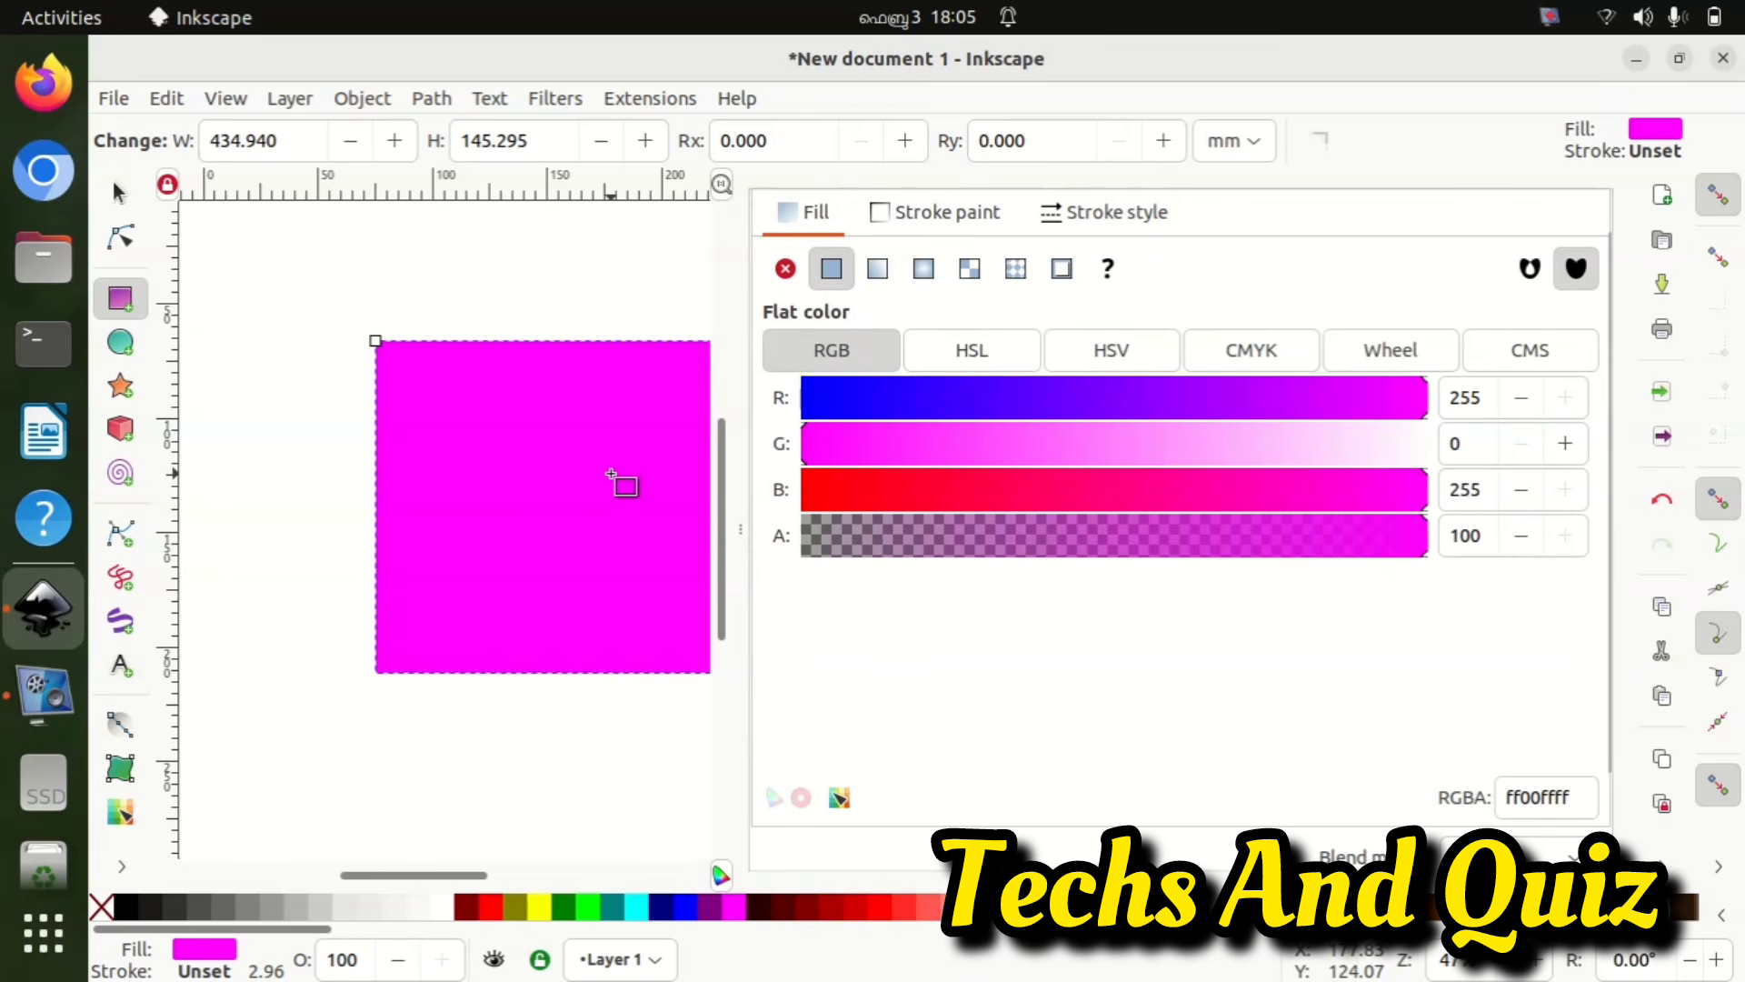
- Toggle the rectangle's stroke paint on and off, leaving it with a flat black stroke
{"action": "left_click", "coordinate": [932, 213]}
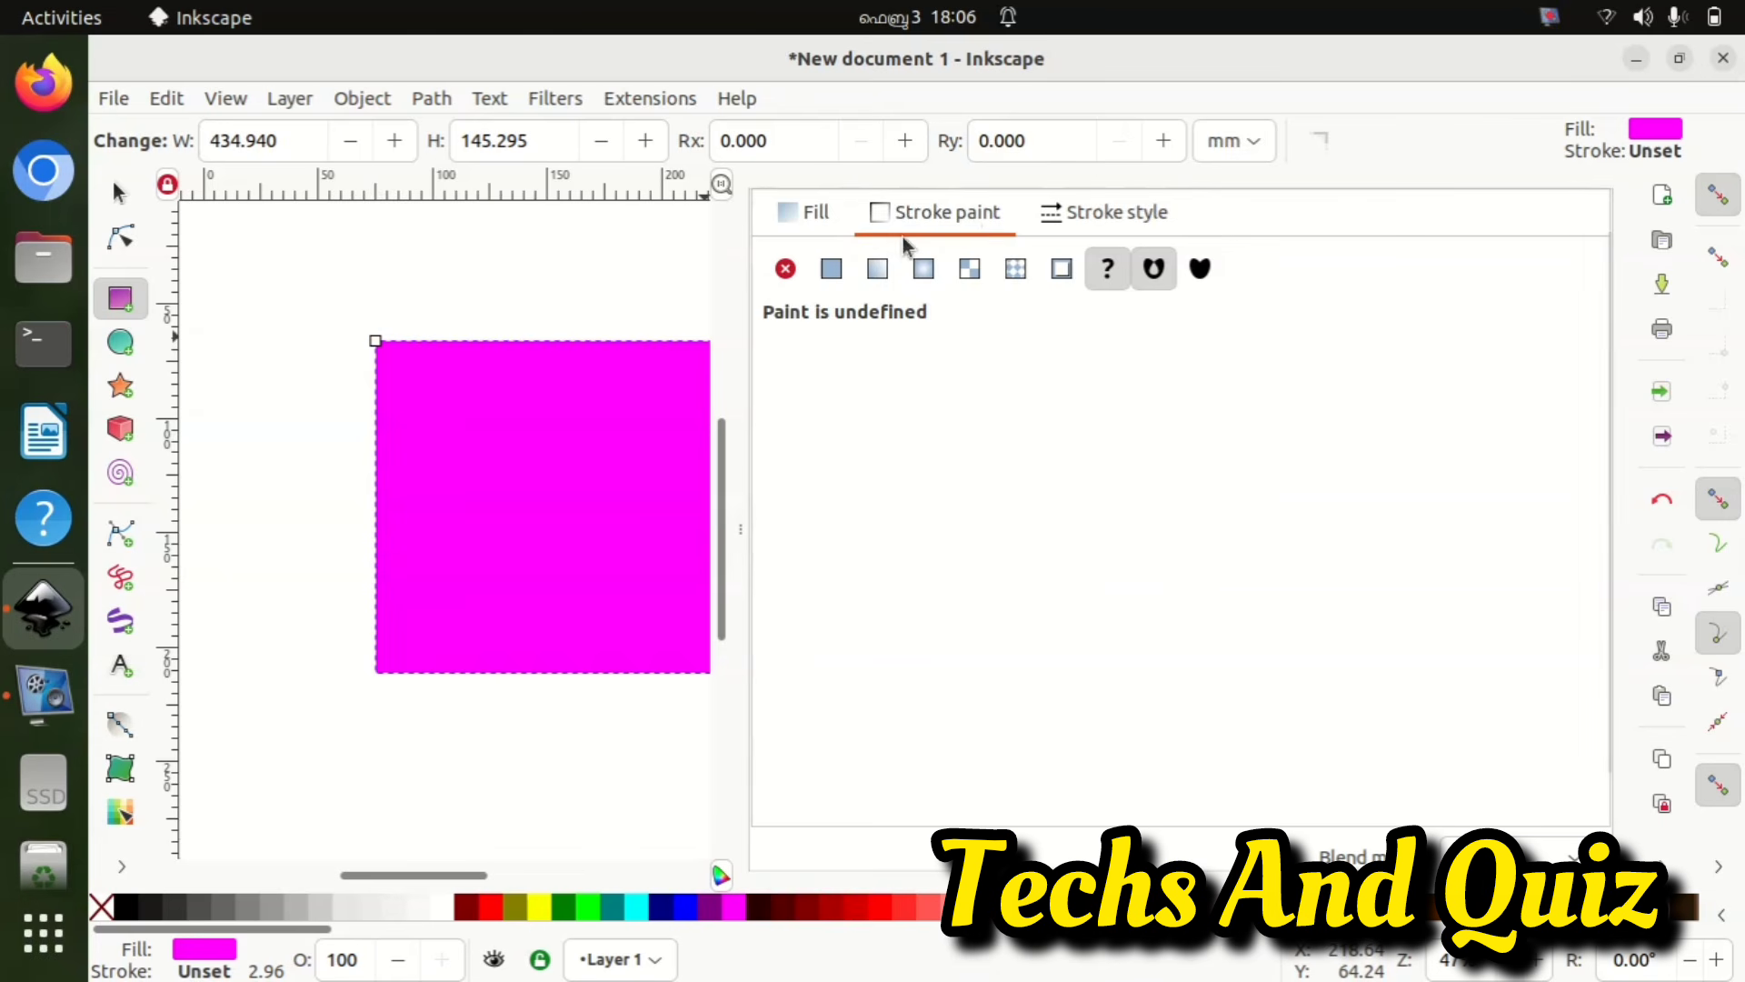
{"action": "left_click", "coordinate": [828, 277]}
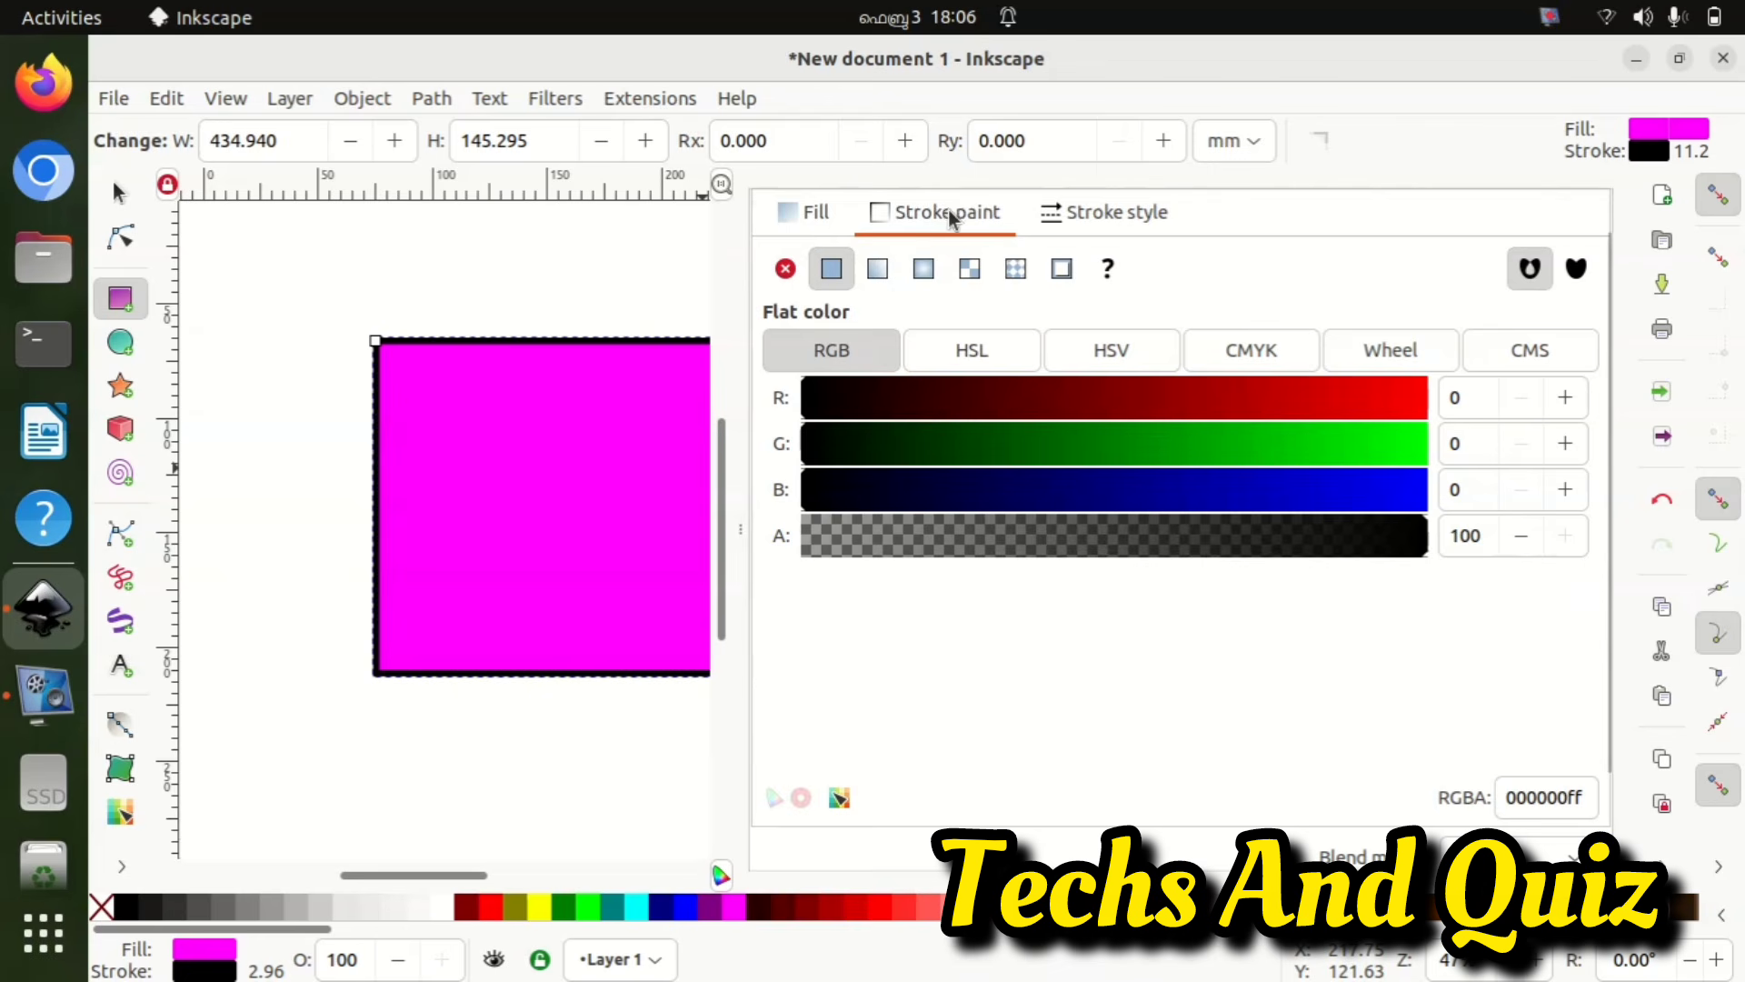
{"action": "left_click", "coordinate": [785, 269]}
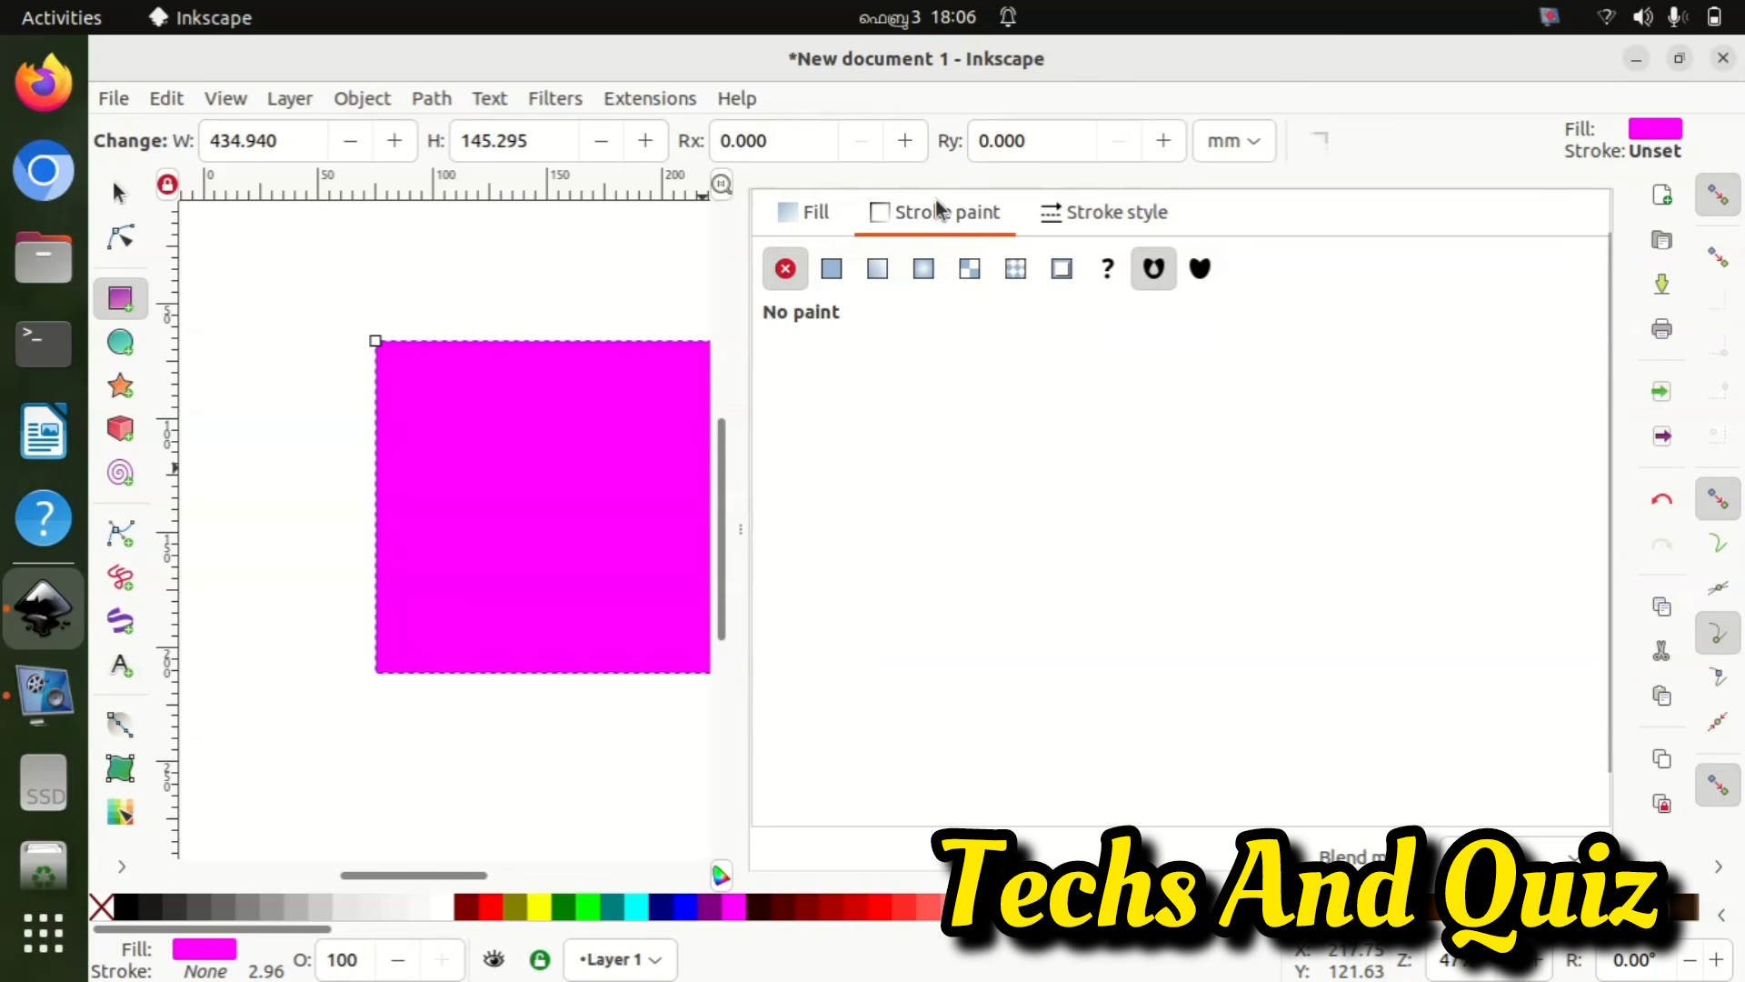
{"action": "left_click", "coordinate": [830, 270]}
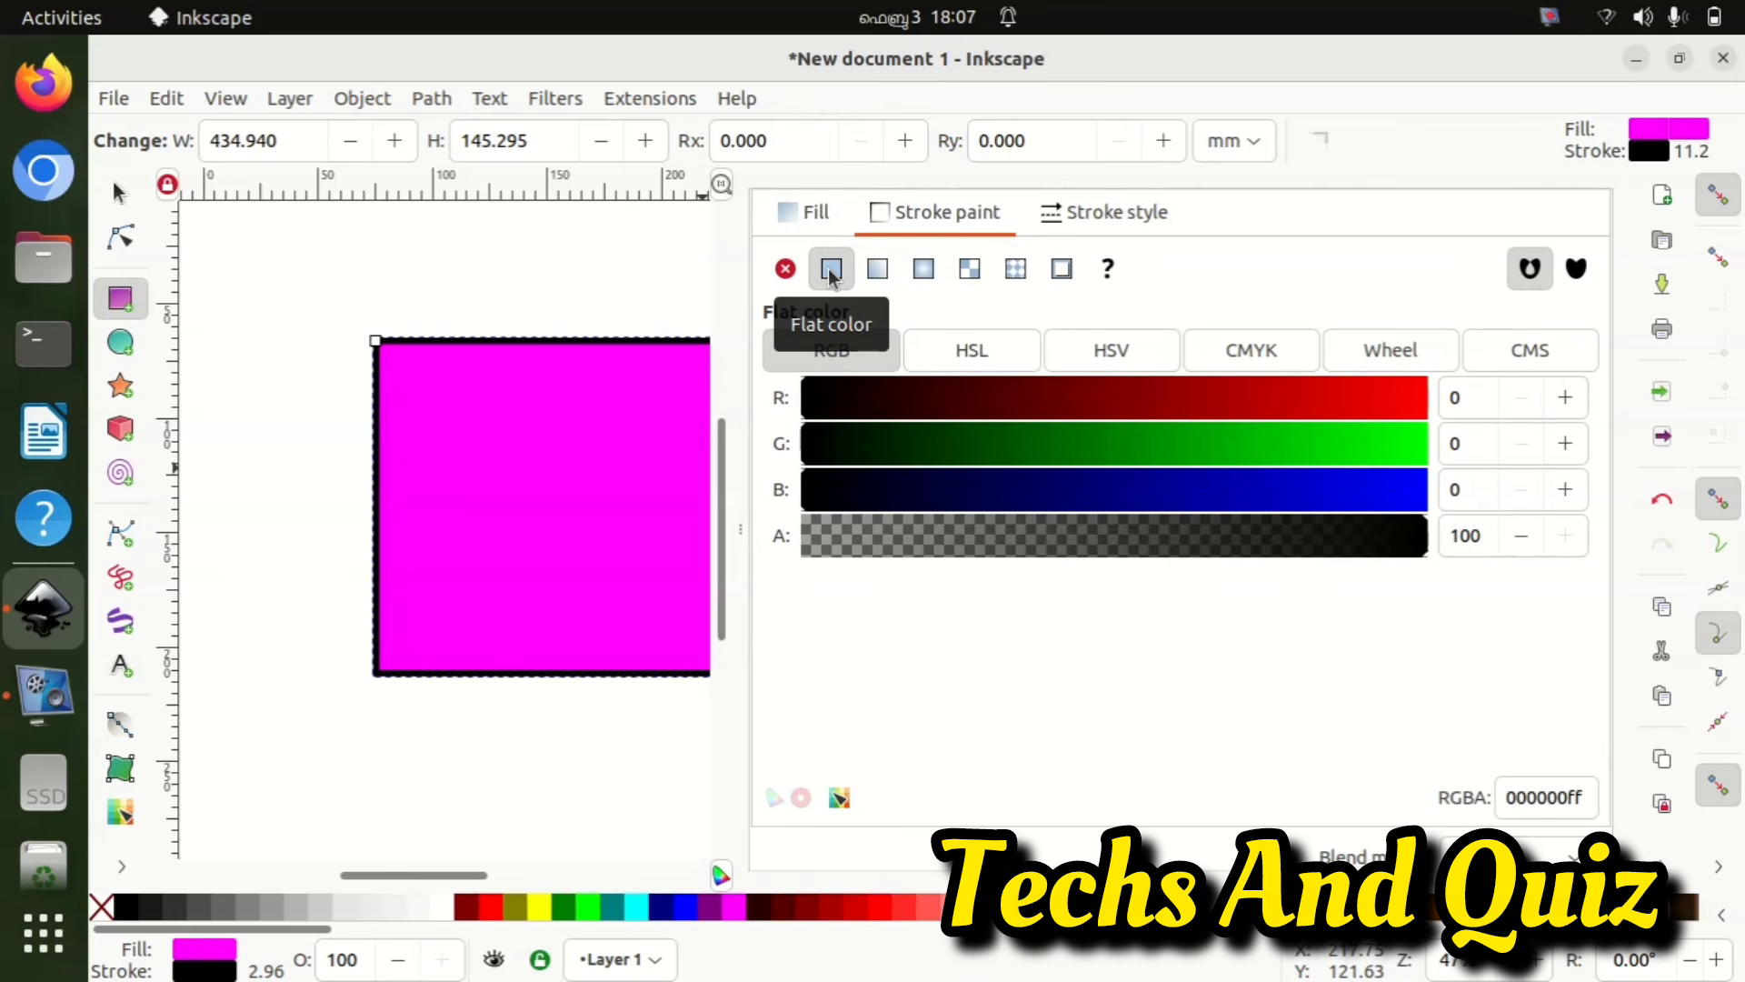
- Increase the rectangle's stroke width to about 5.06 mm
{"action": "left_click", "coordinate": [1109, 216]}
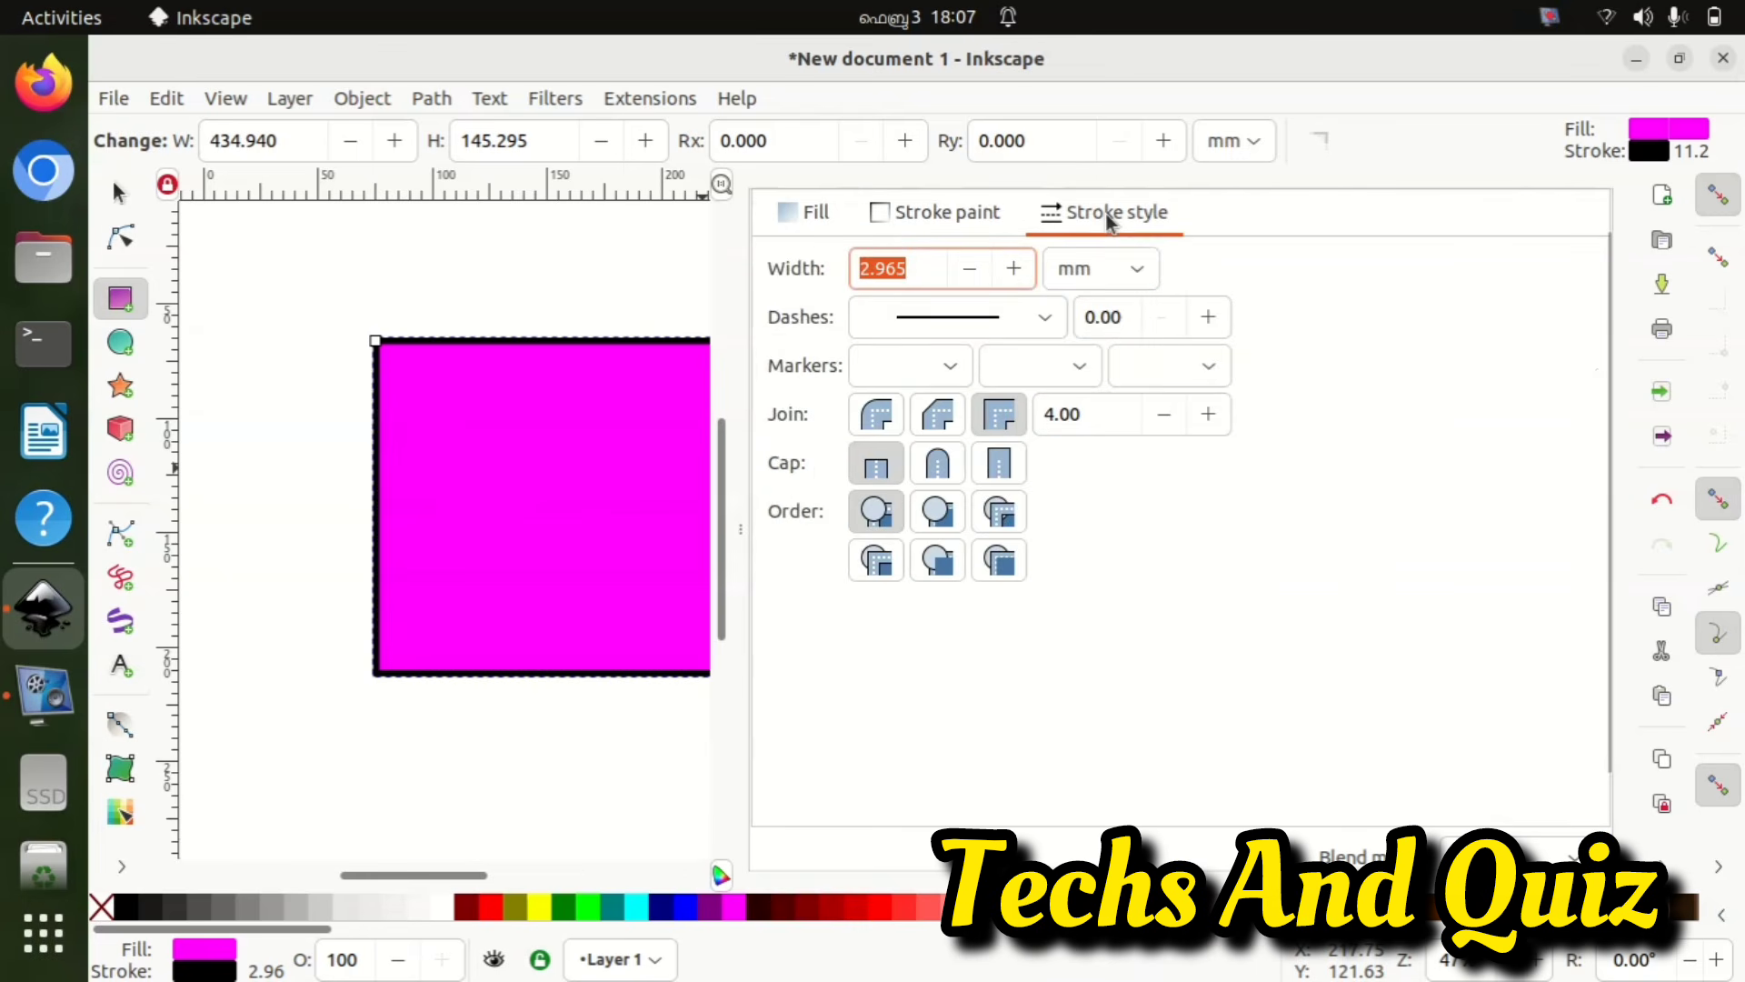
{"action": "left_click", "coordinate": [1015, 270]}
{"action": "left_click", "coordinate": [1015, 270]}
{"action": "double_click", "coordinate": [1015, 270]}
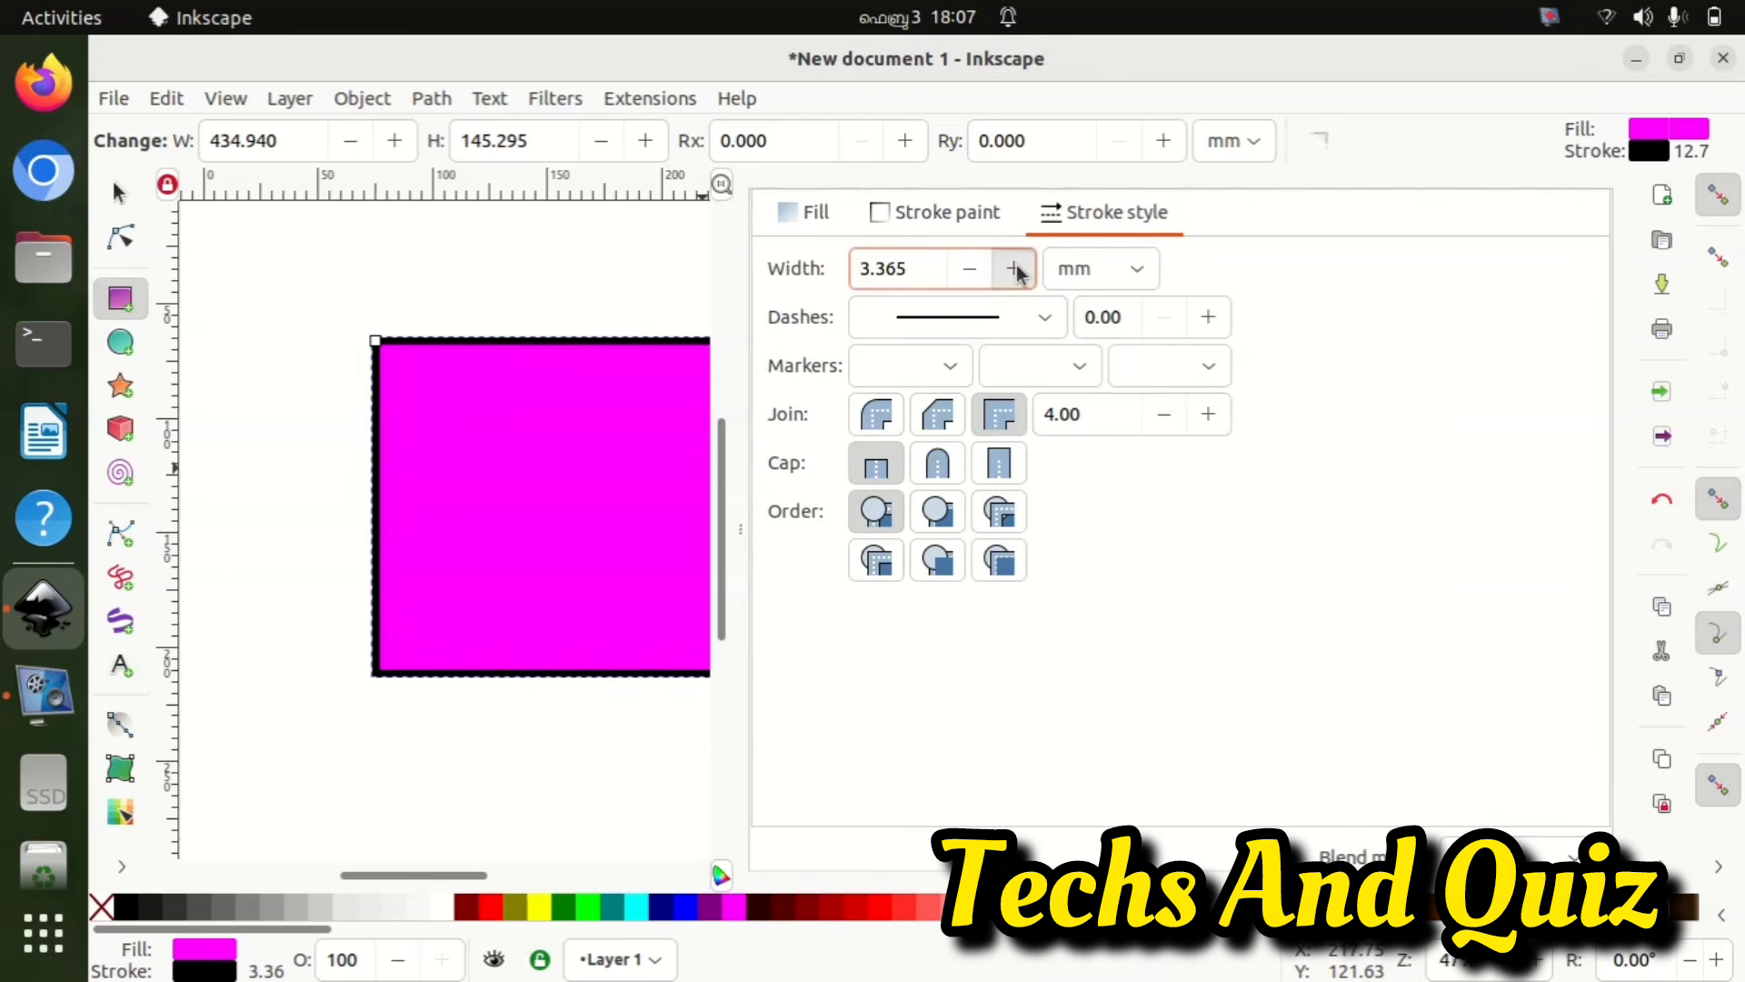
{"action": "triple_click", "coordinate": [1014, 270]}
{"action": "triple_click", "coordinate": [1014, 270]}
{"action": "double_click", "coordinate": [1014, 270]}
{"action": "left_click", "coordinate": [1015, 270]}
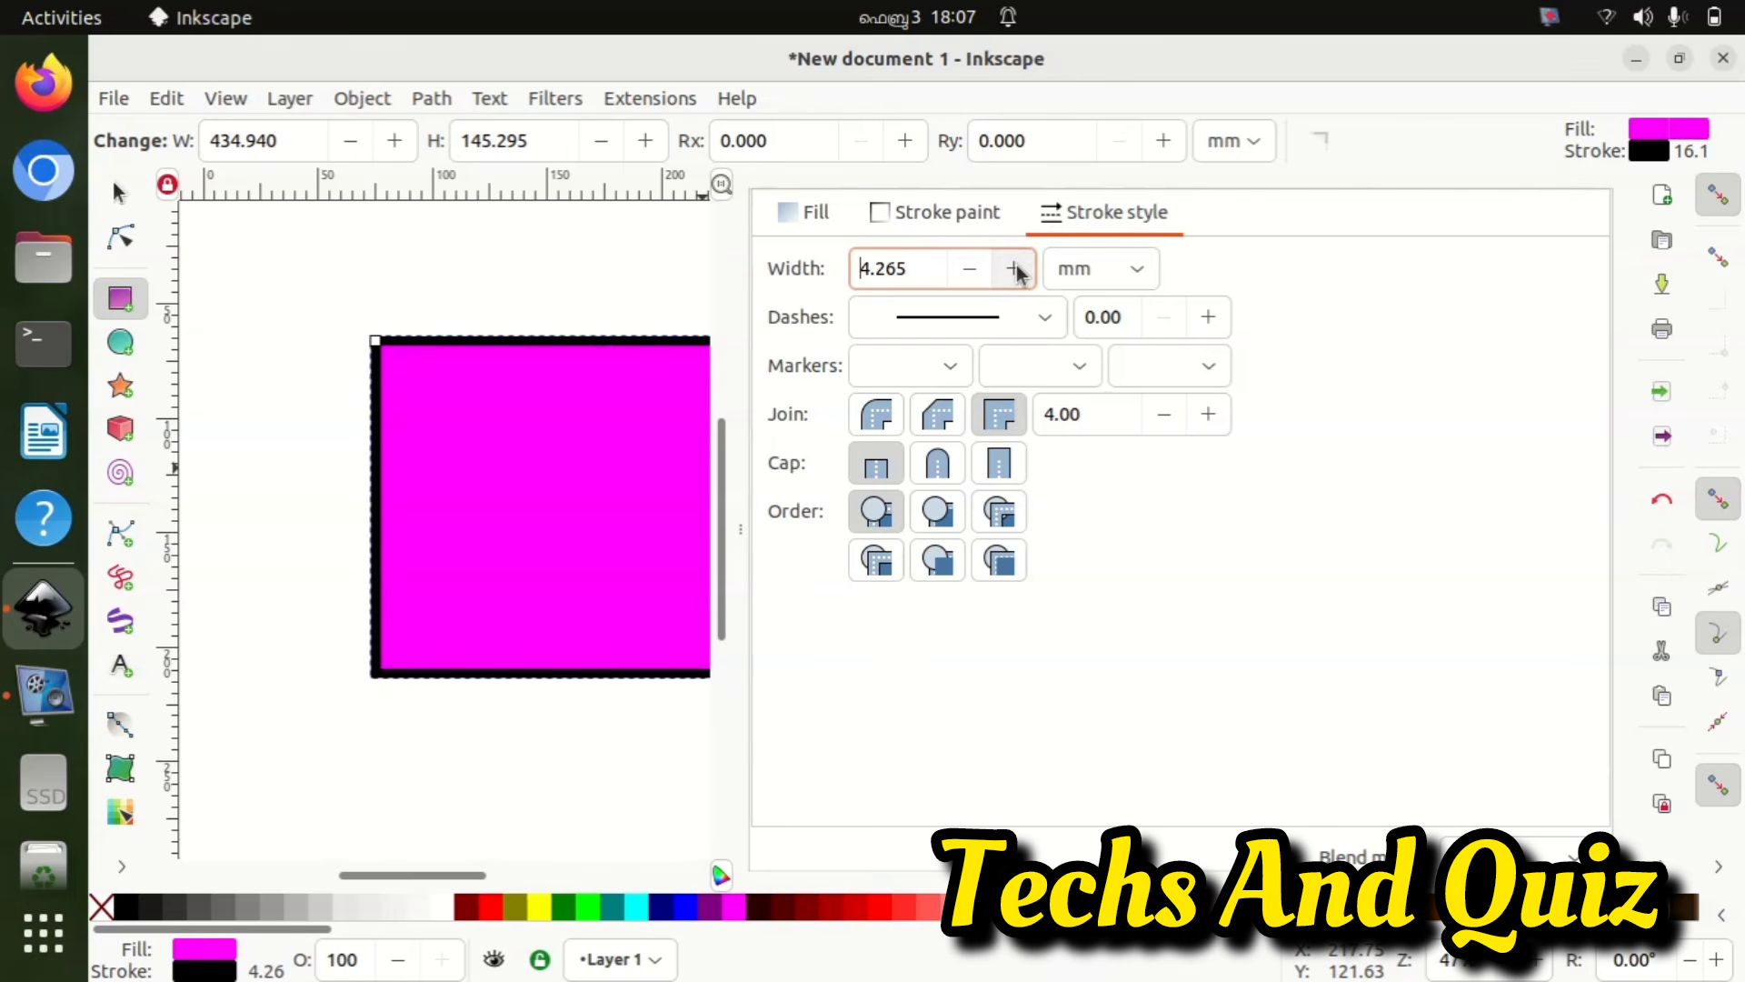
{"action": "triple_click", "coordinate": [1014, 270]}
{"action": "triple_click", "coordinate": [1014, 270]}
{"action": "double_click", "coordinate": [1015, 270]}
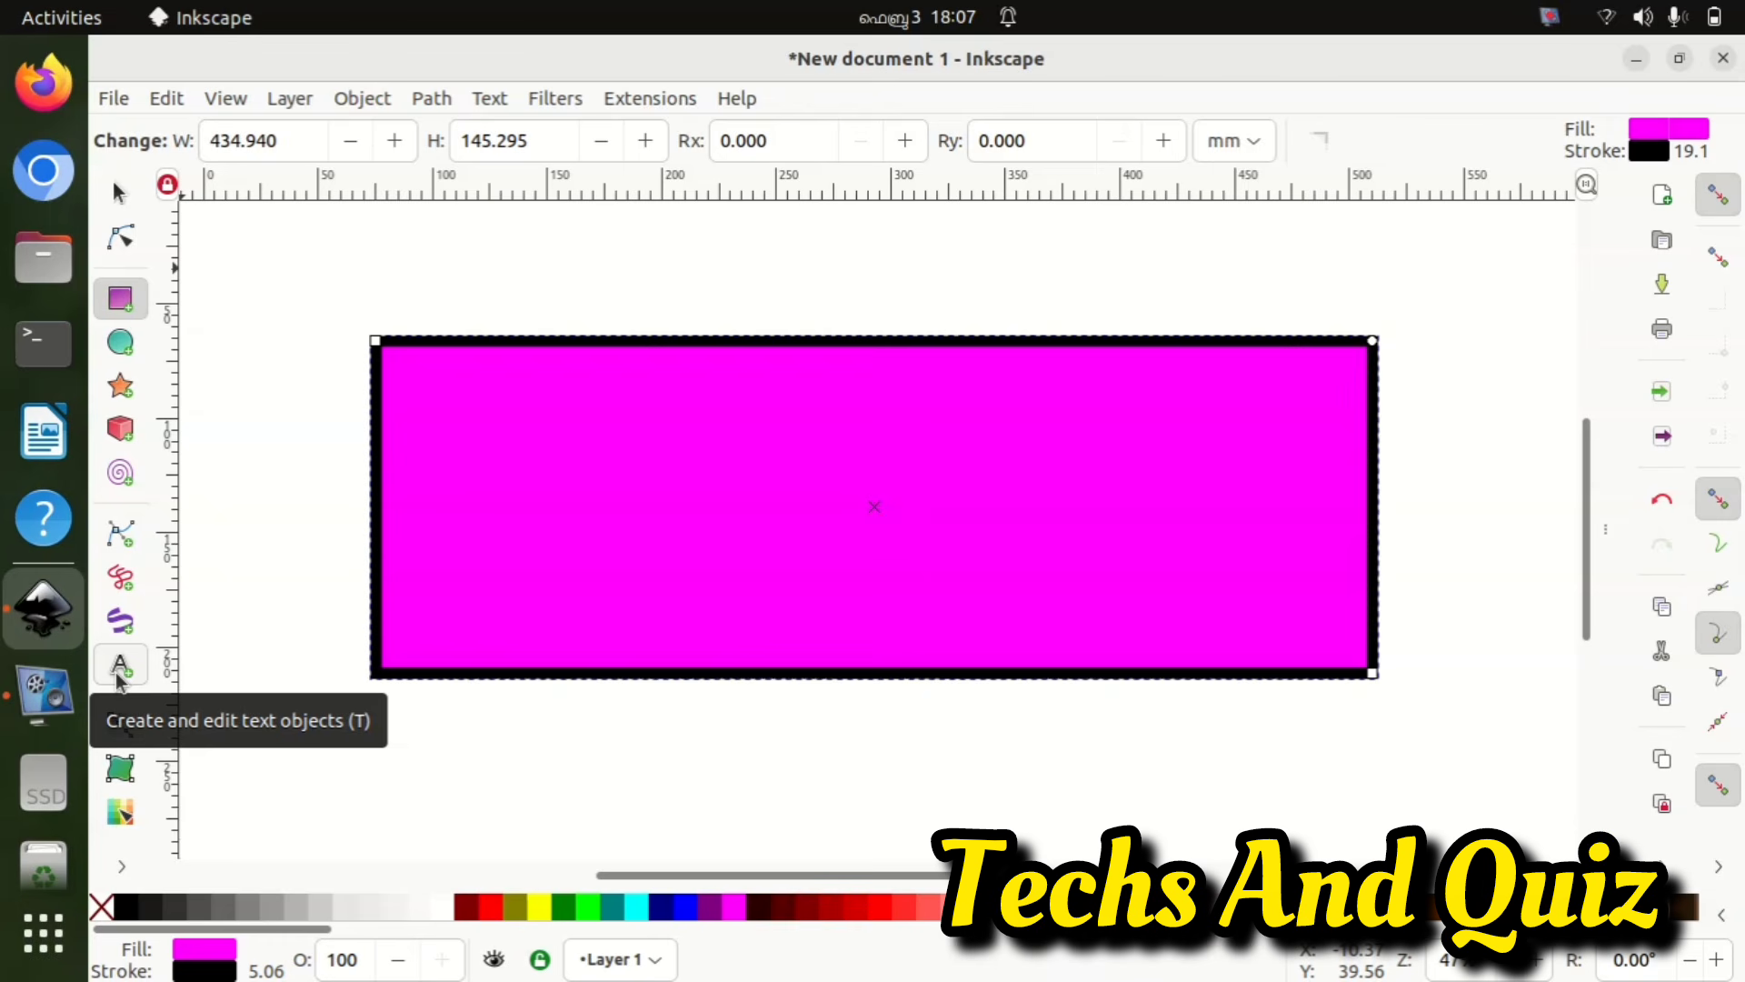
- Add the text "welcome" inside the magenta rectangle
{"action": "left_click", "coordinate": [119, 673]}
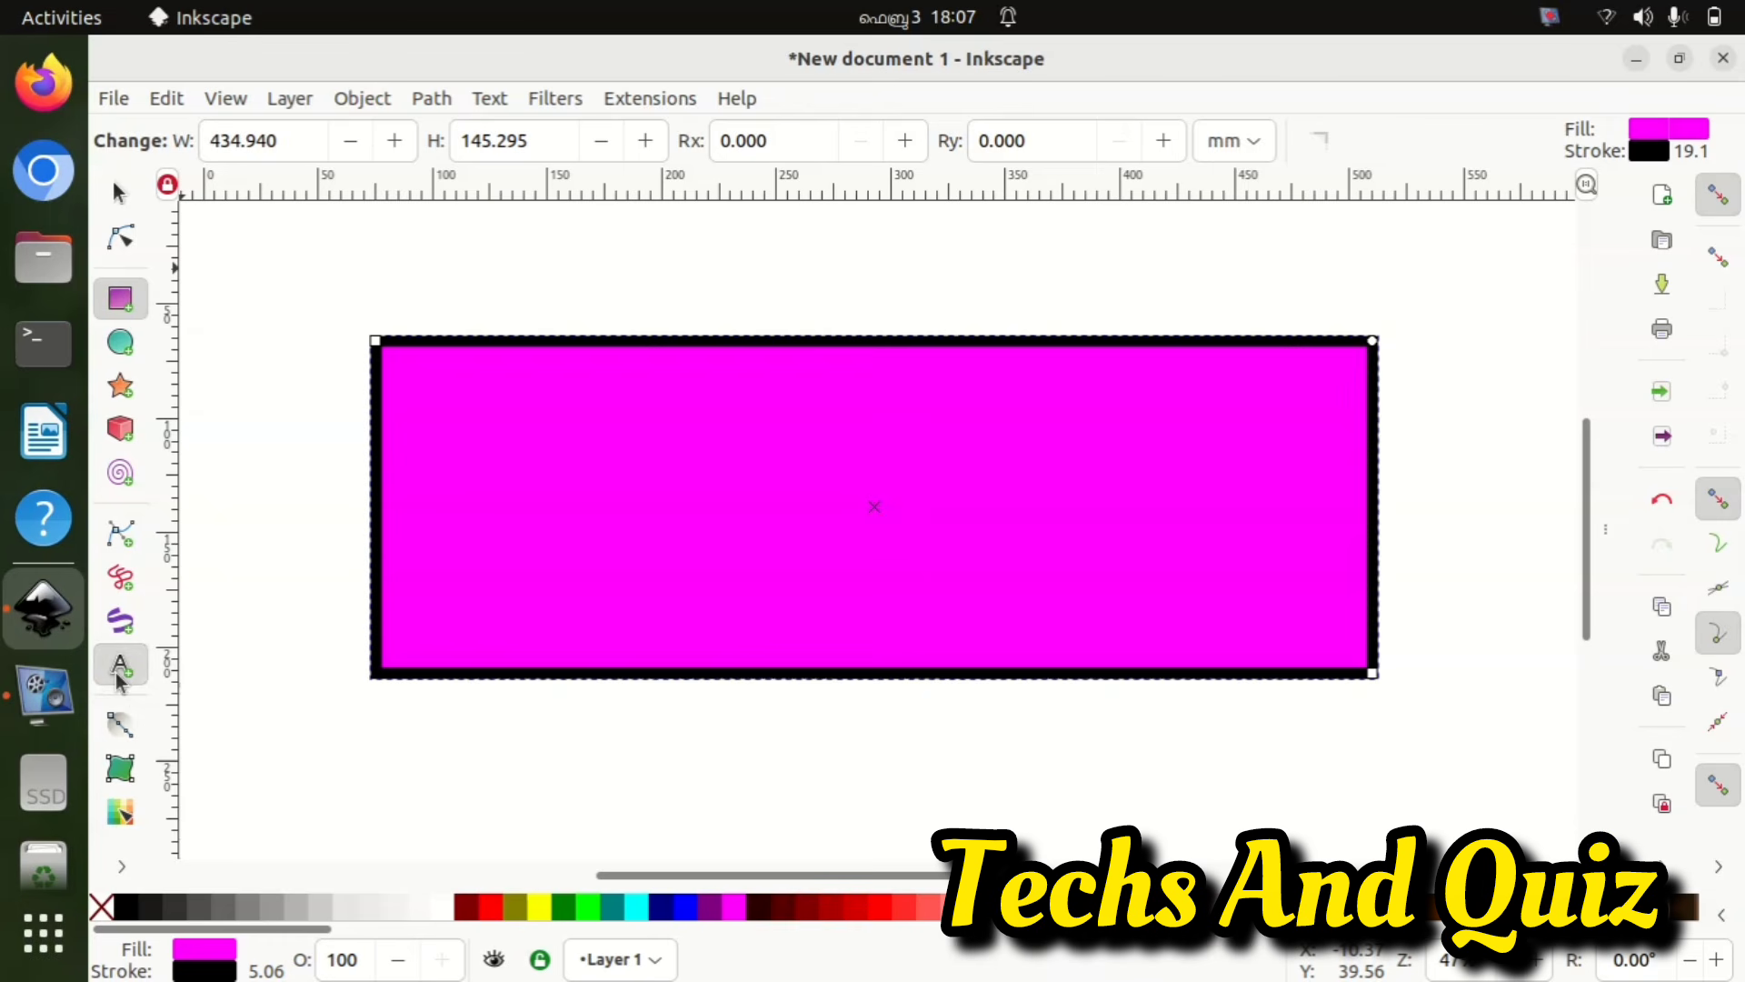
{"action": "left_click", "coordinate": [642, 493]}
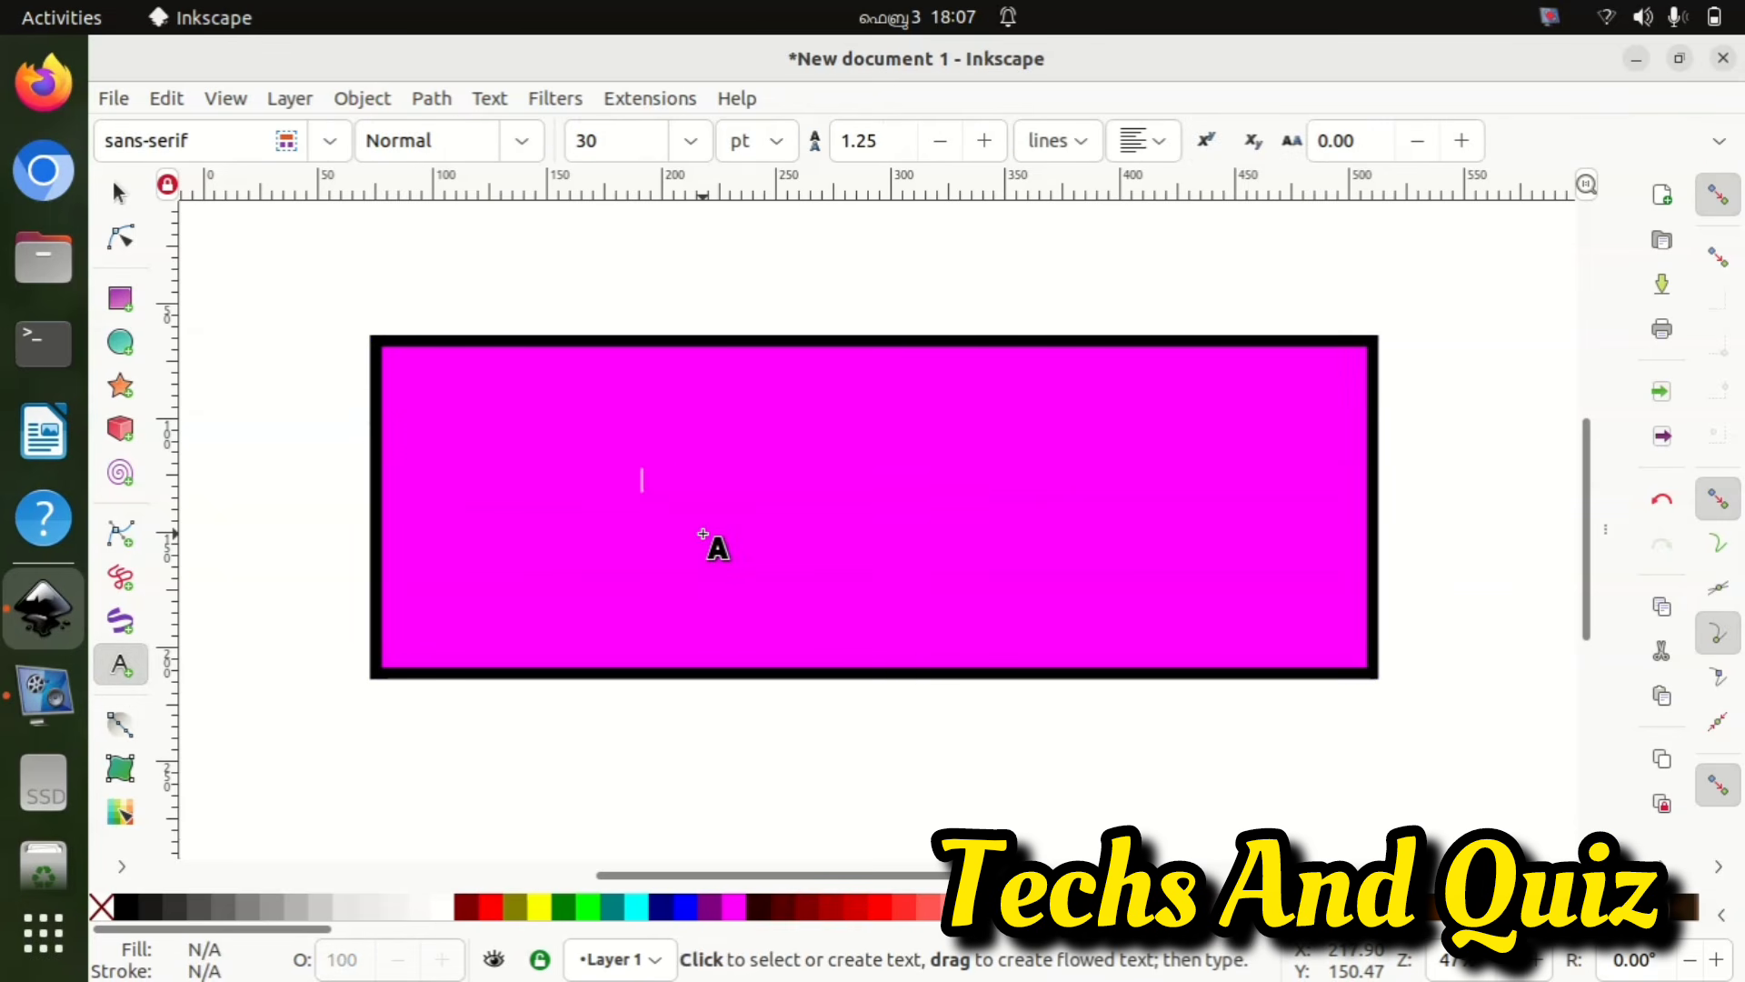
{"action": "type", "text": "welc"}
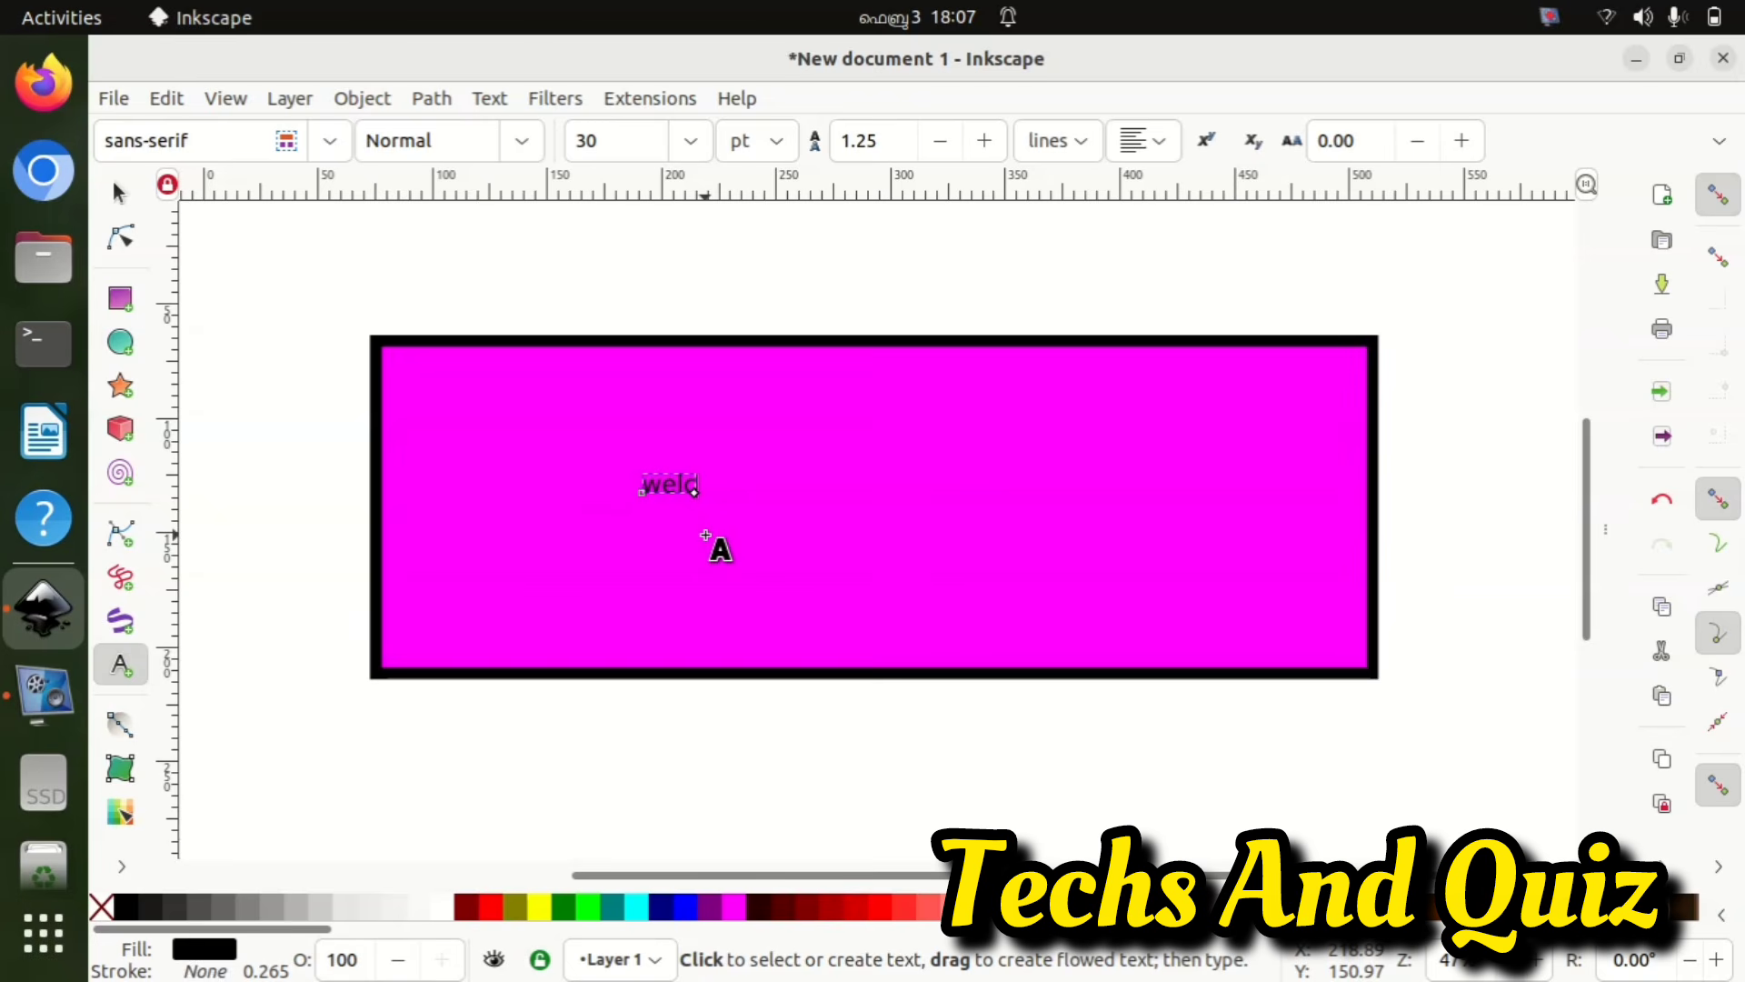
{"action": "type", "text": "ome"}
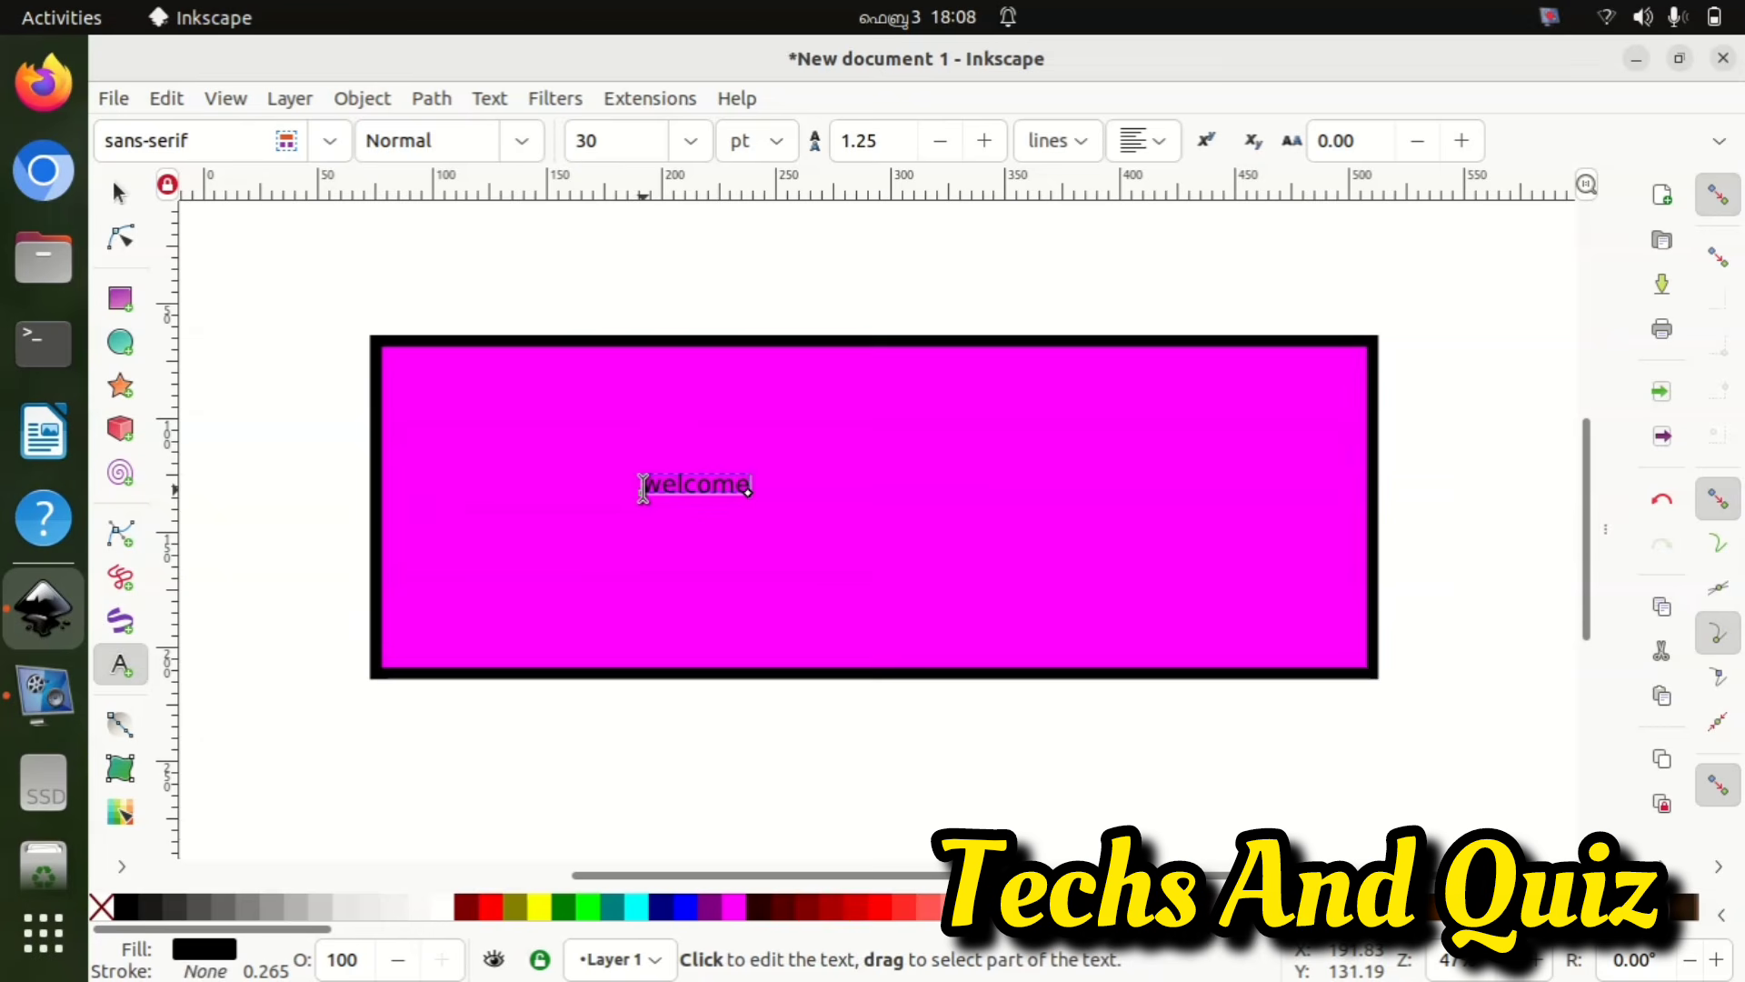
- Make the text "welcome" bold and set its font size to 64 pt
{"action": "left_click_drag", "start_coordinate": [643, 488], "coordinate": [750, 488]}
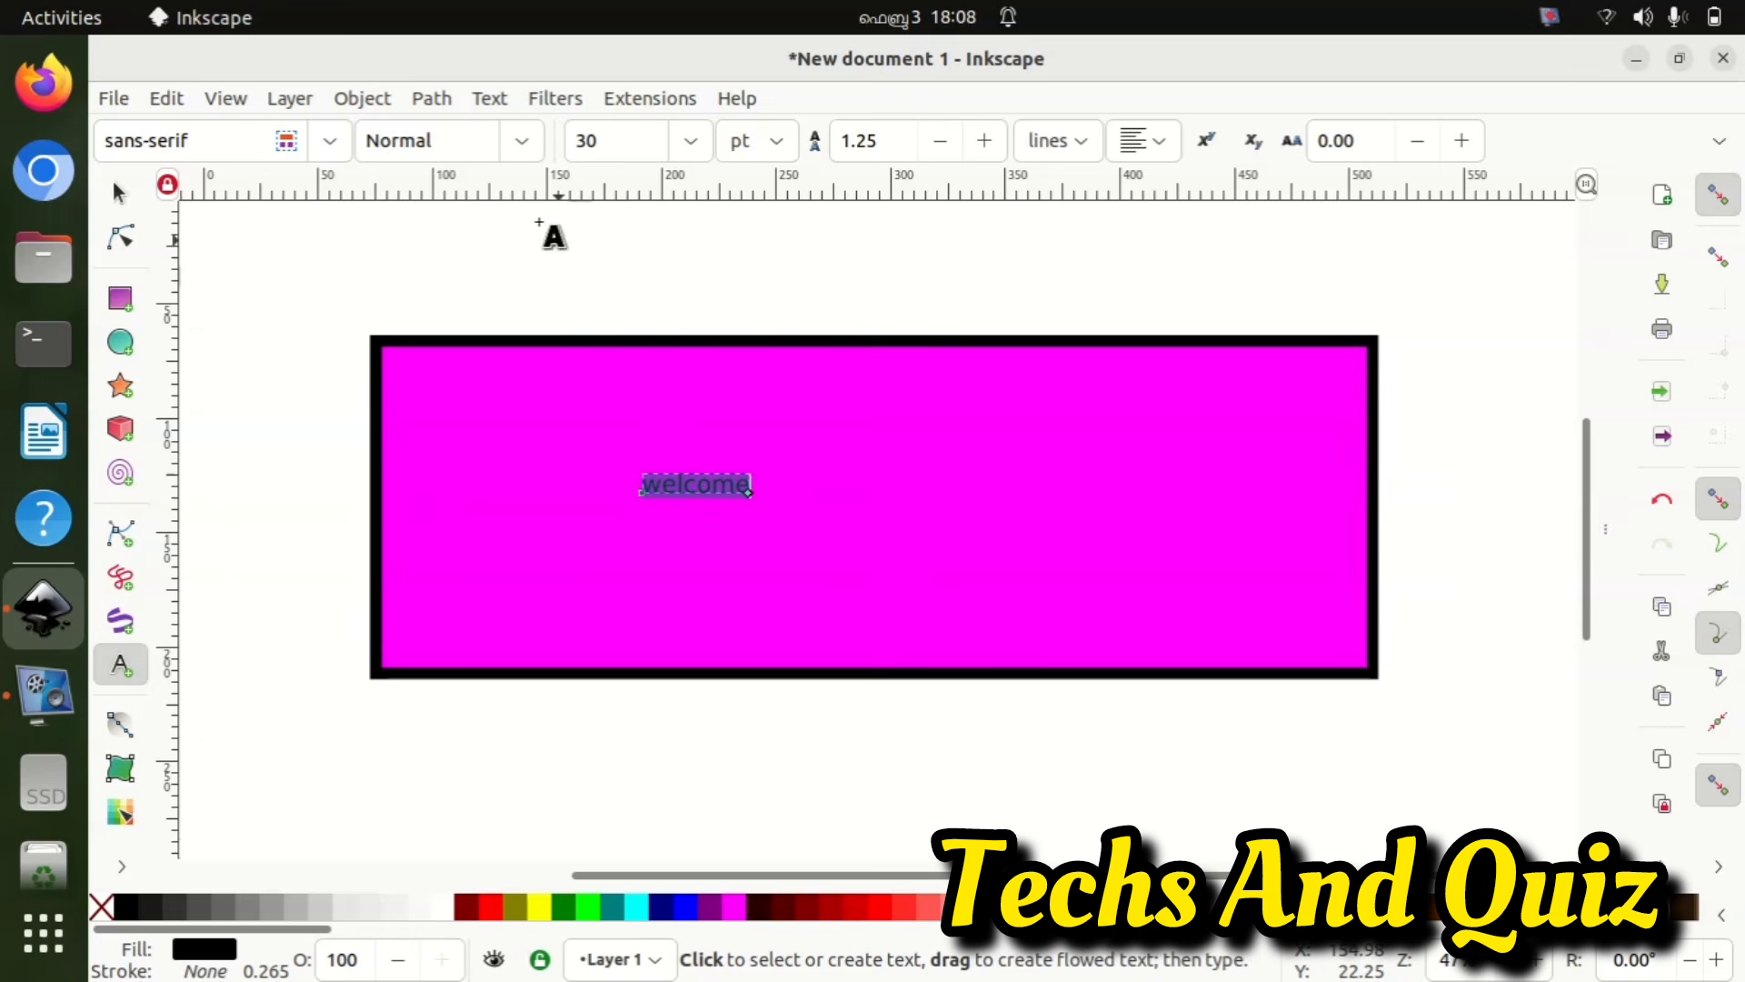
{"action": "left_click", "coordinate": [333, 140]}
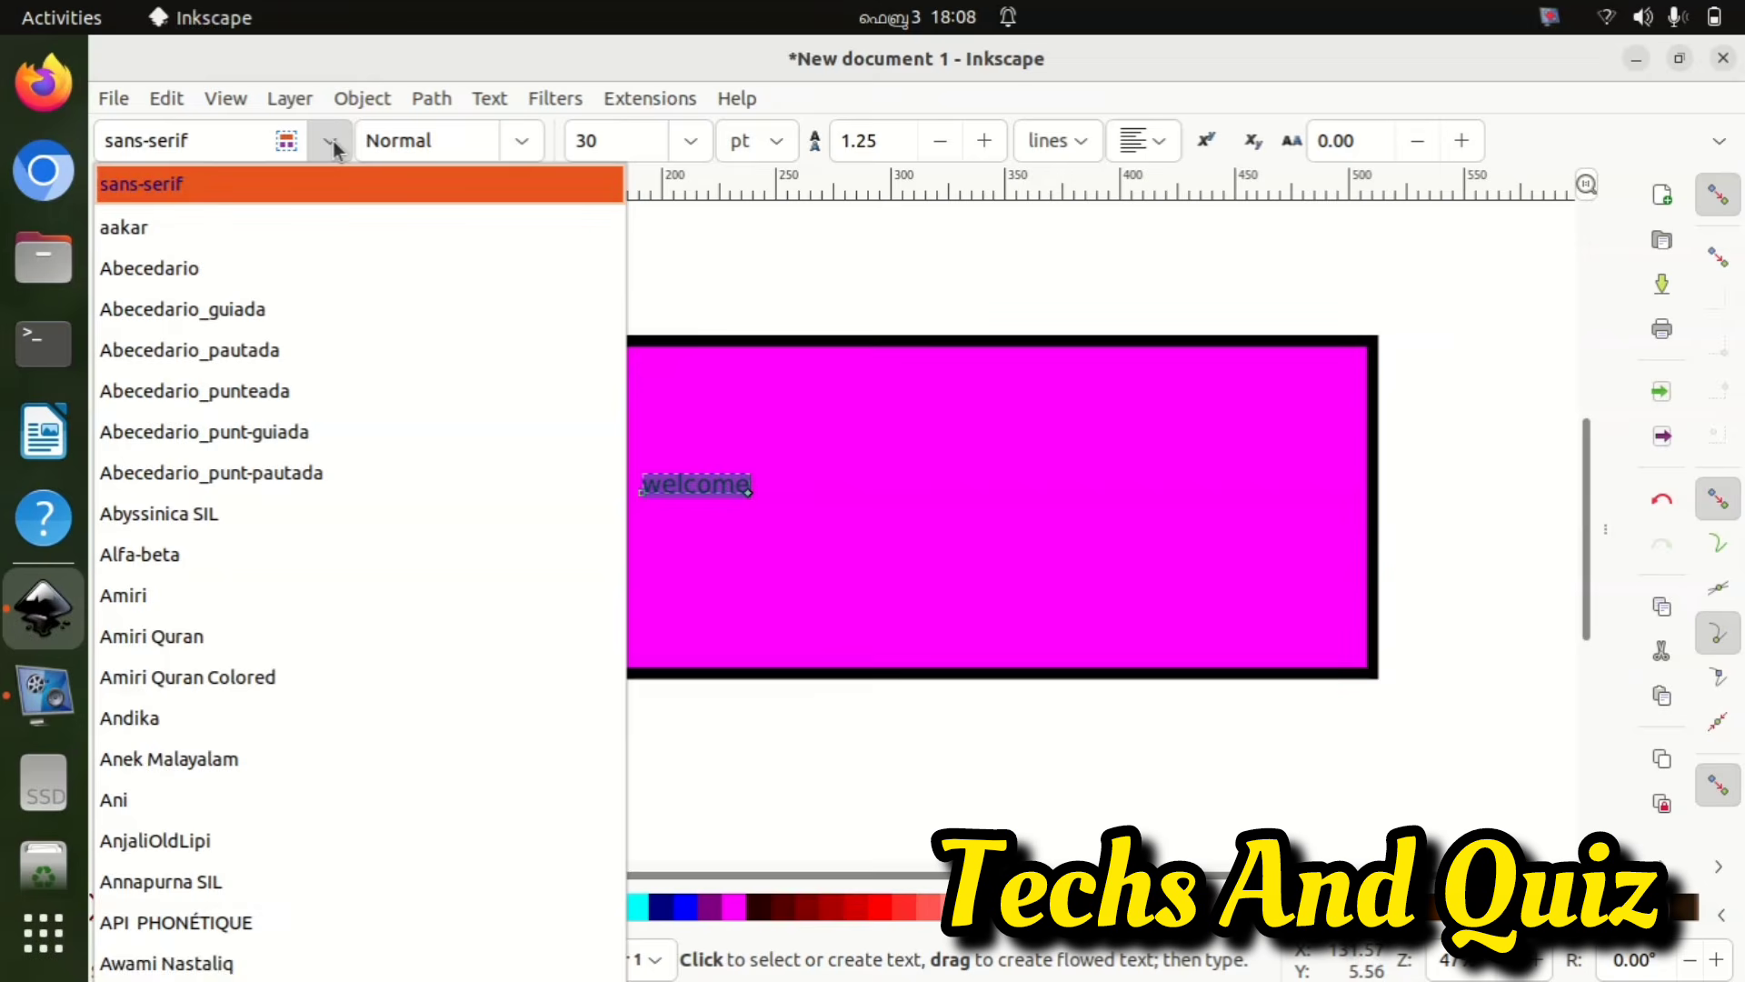
{"action": "left_click", "coordinate": [331, 145]}
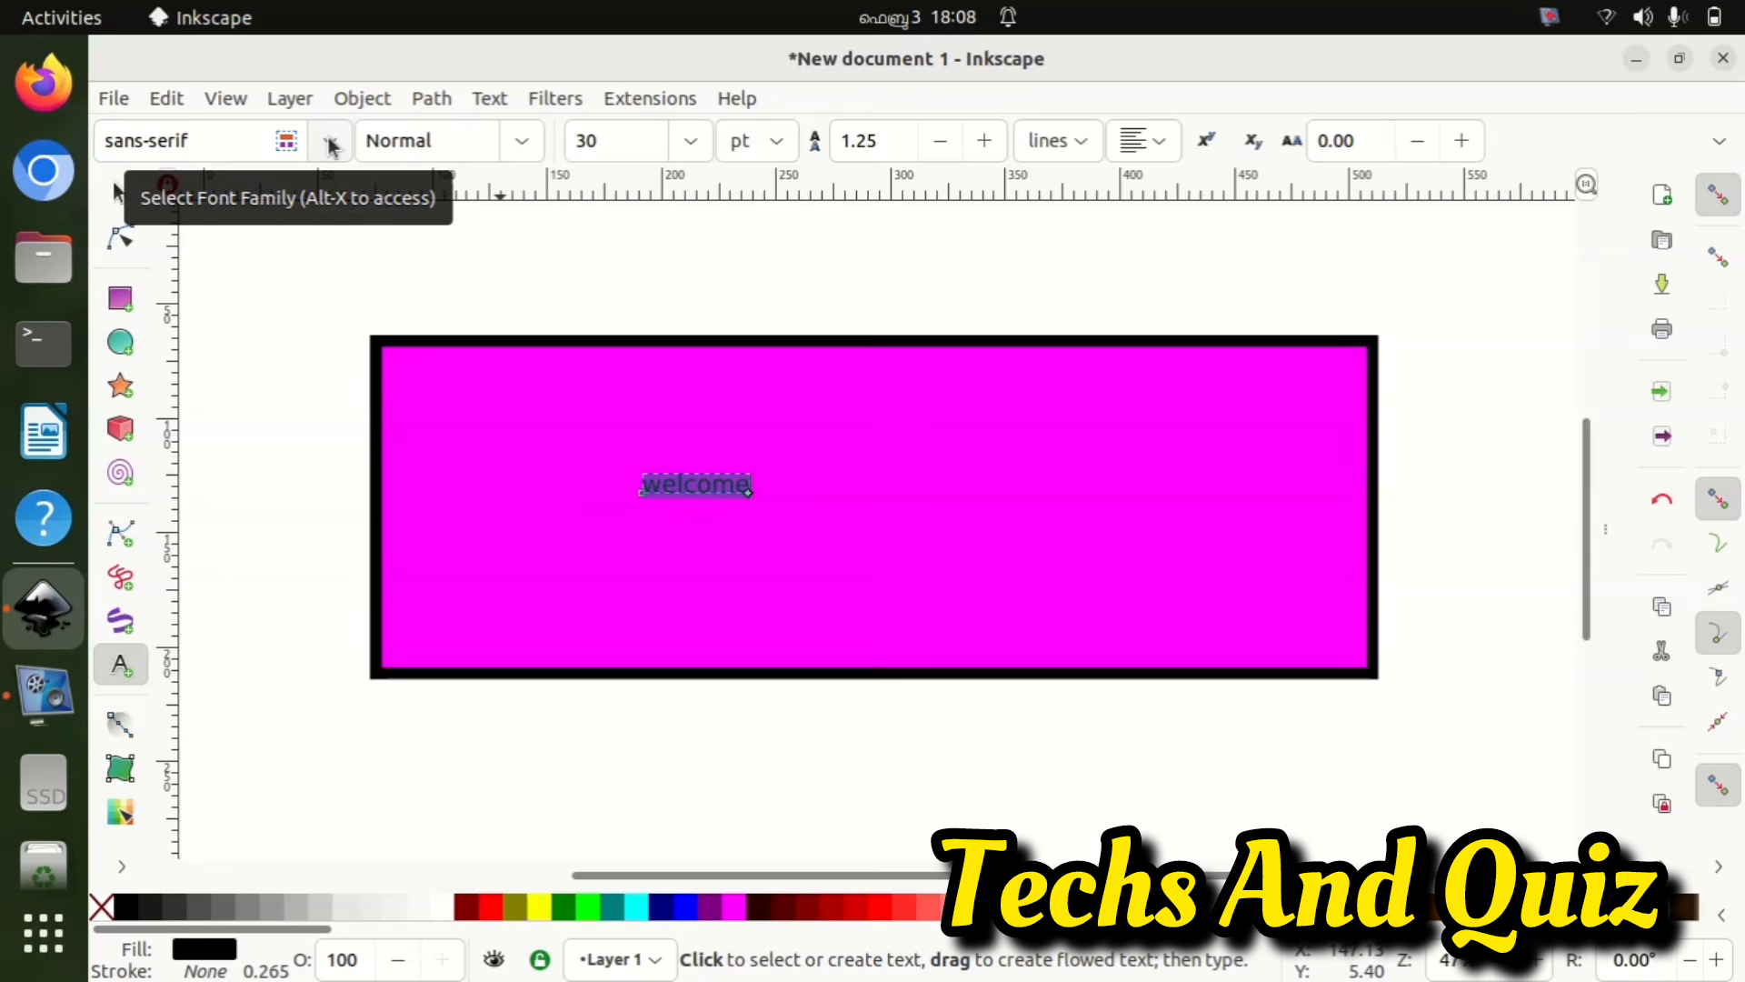
{"action": "left_click", "coordinate": [521, 143]}
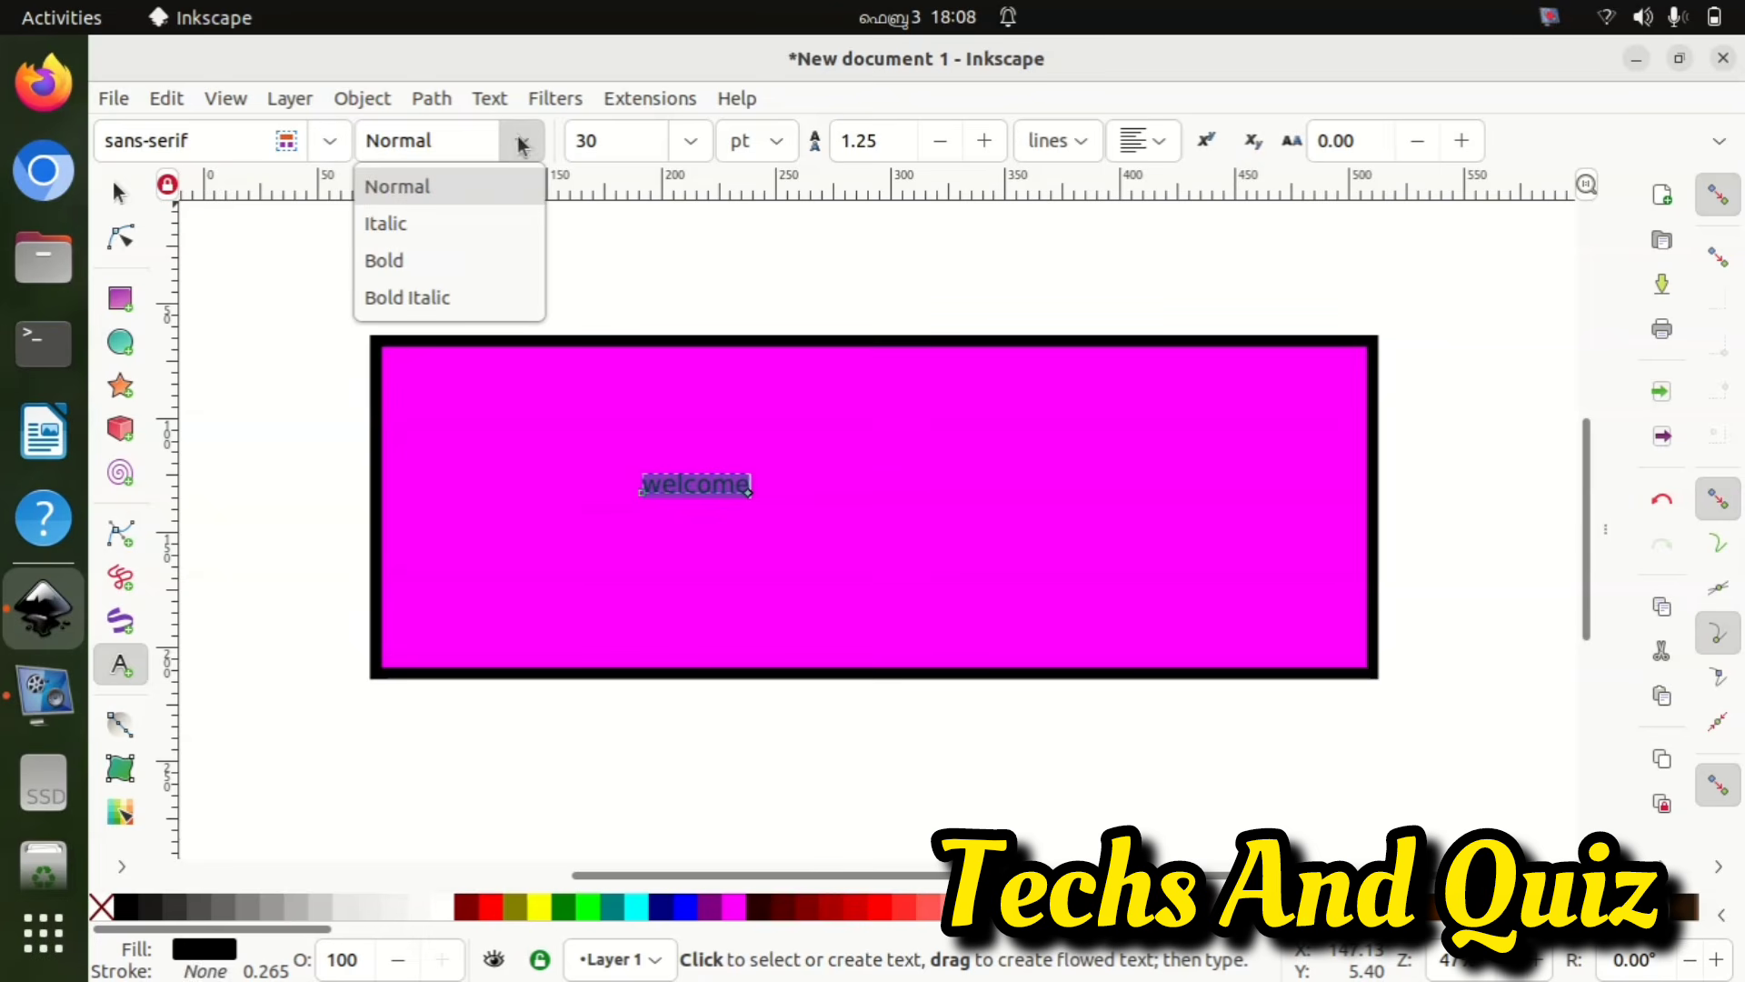
{"action": "left_click", "coordinate": [422, 264]}
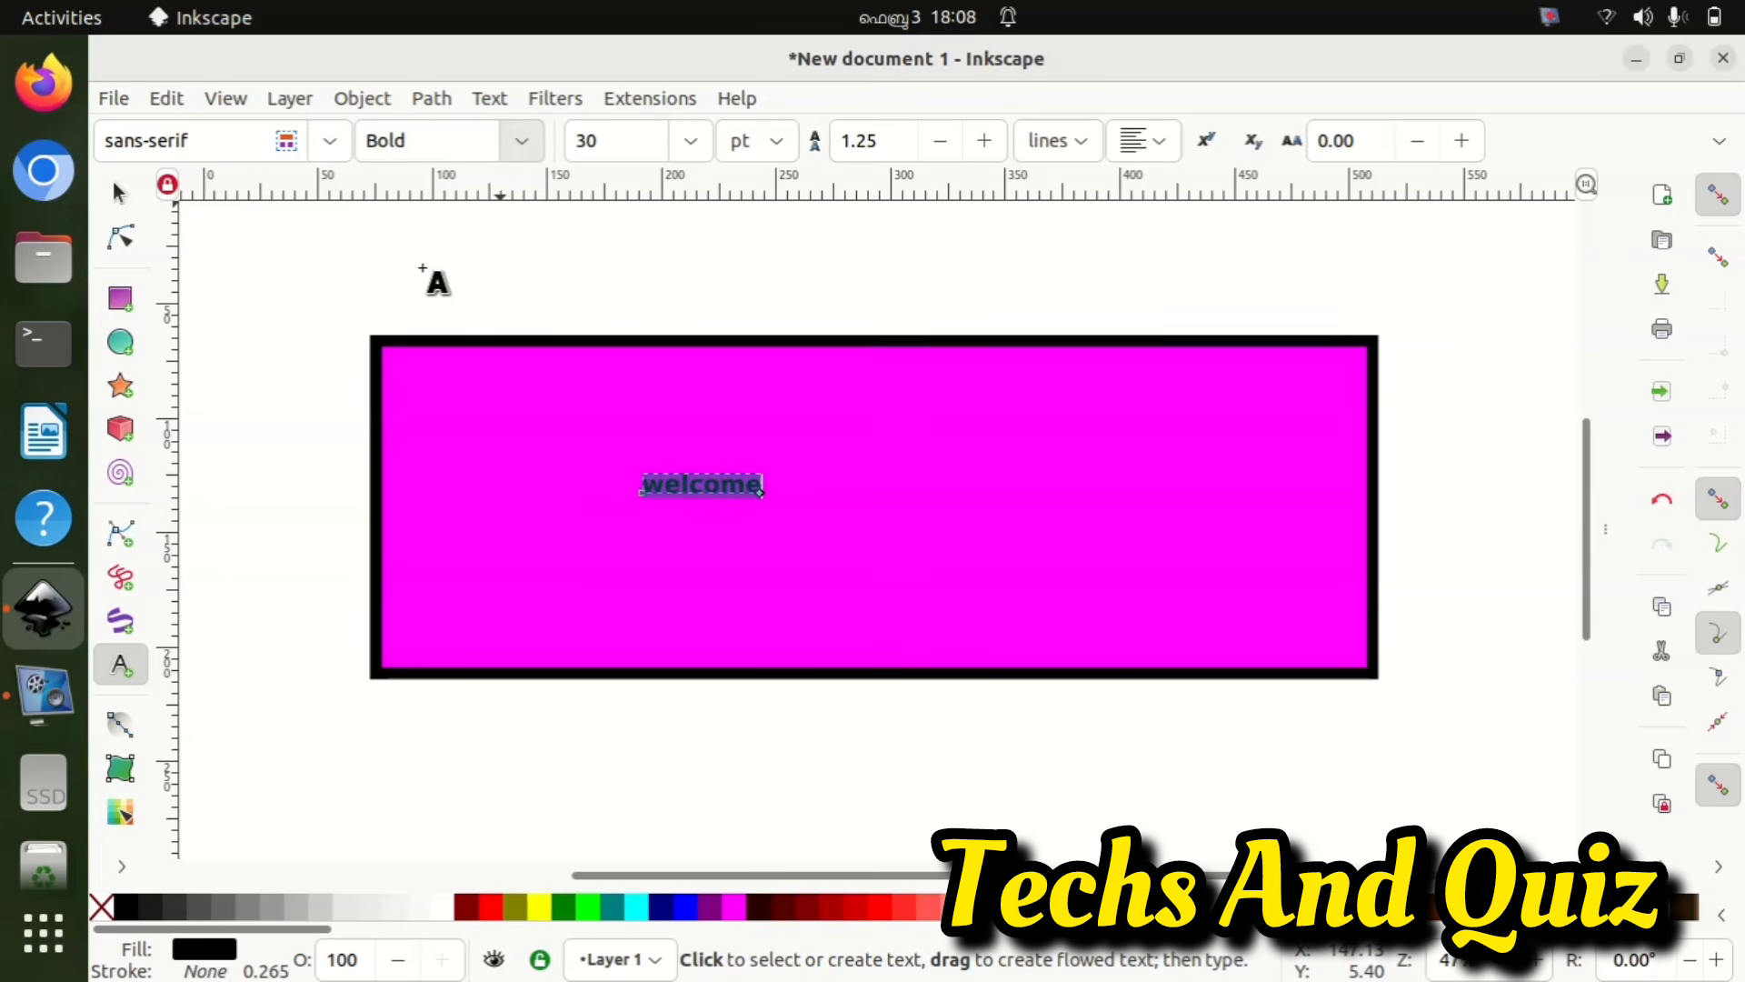
{"action": "left_click", "coordinate": [690, 146]}
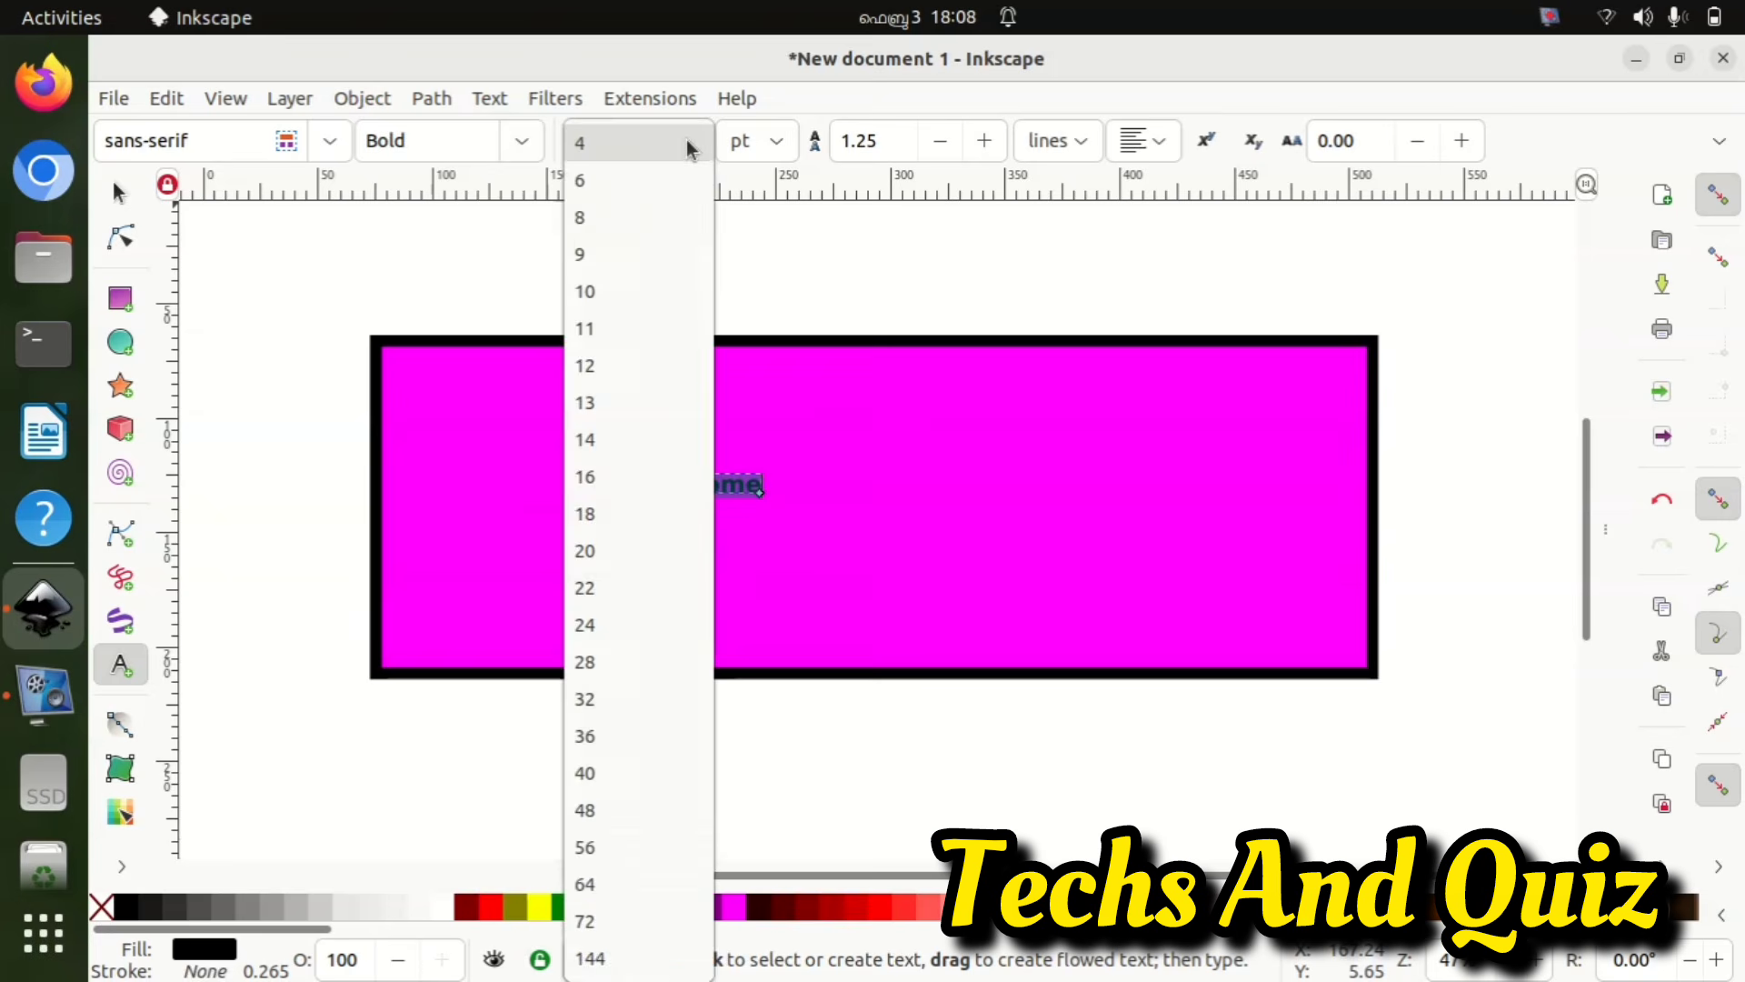
{"action": "left_click", "coordinate": [634, 902]}
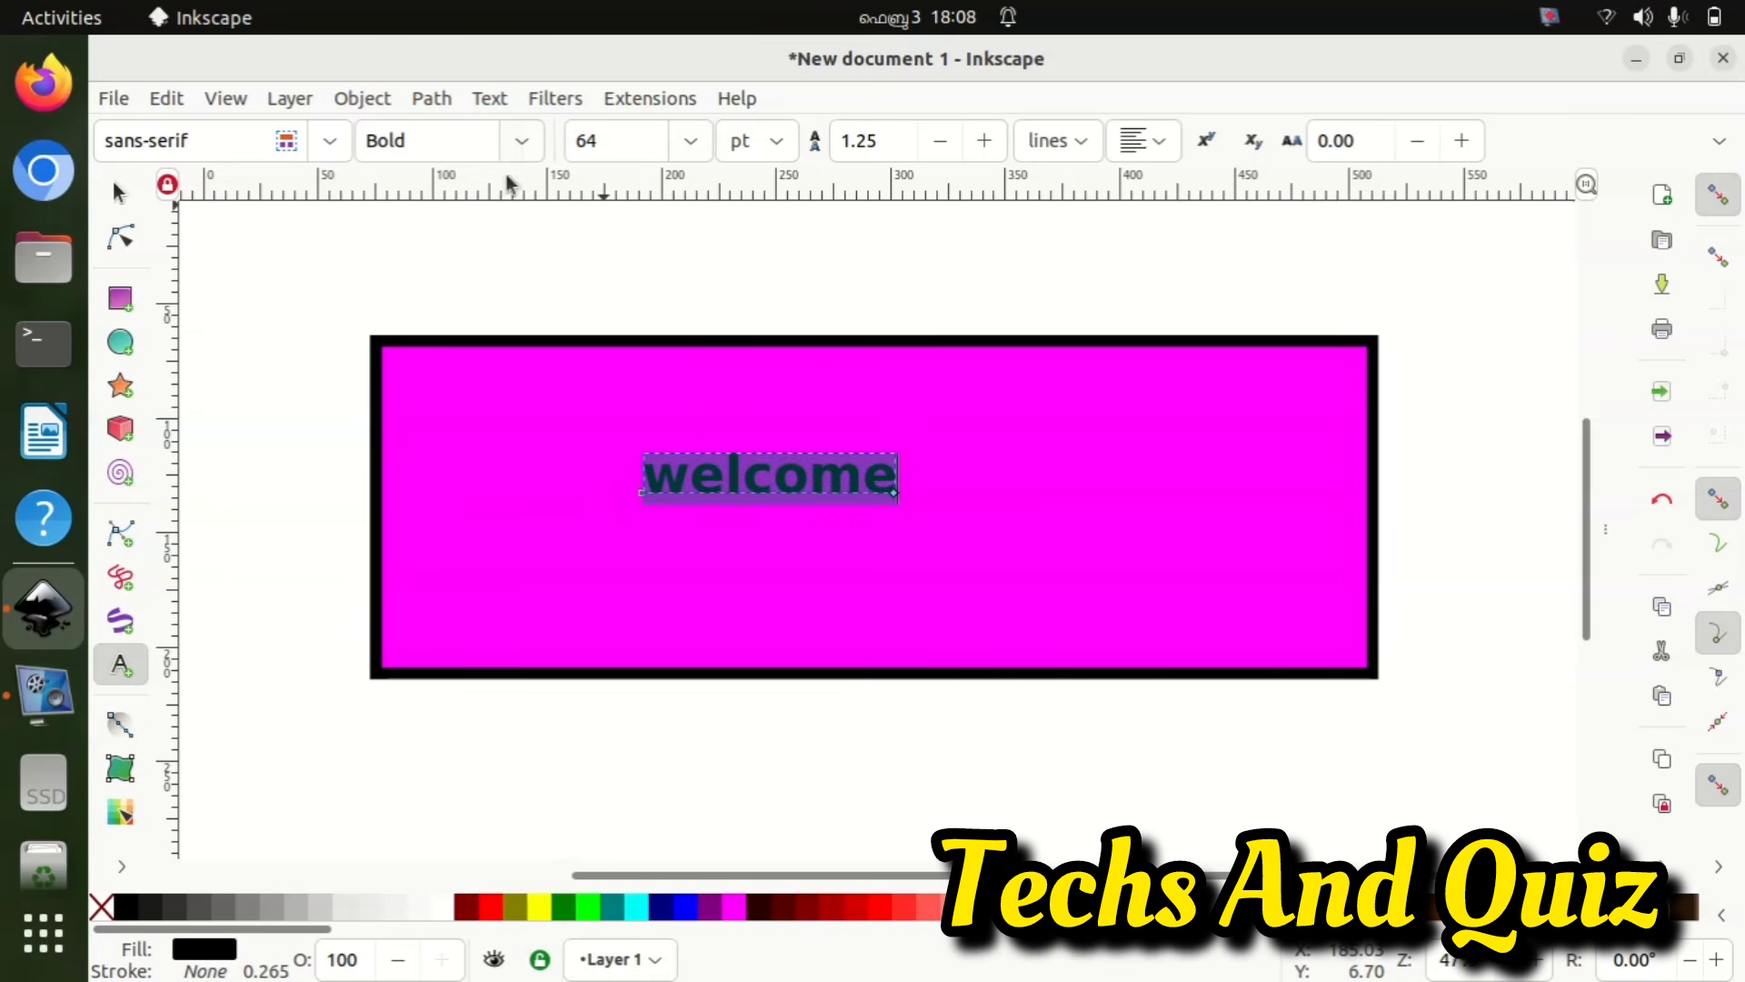
- Stretch the "welcome" text to about 205 mm wide and make it taller within the magenta rectangle
{"action": "left_click", "coordinate": [117, 192]}
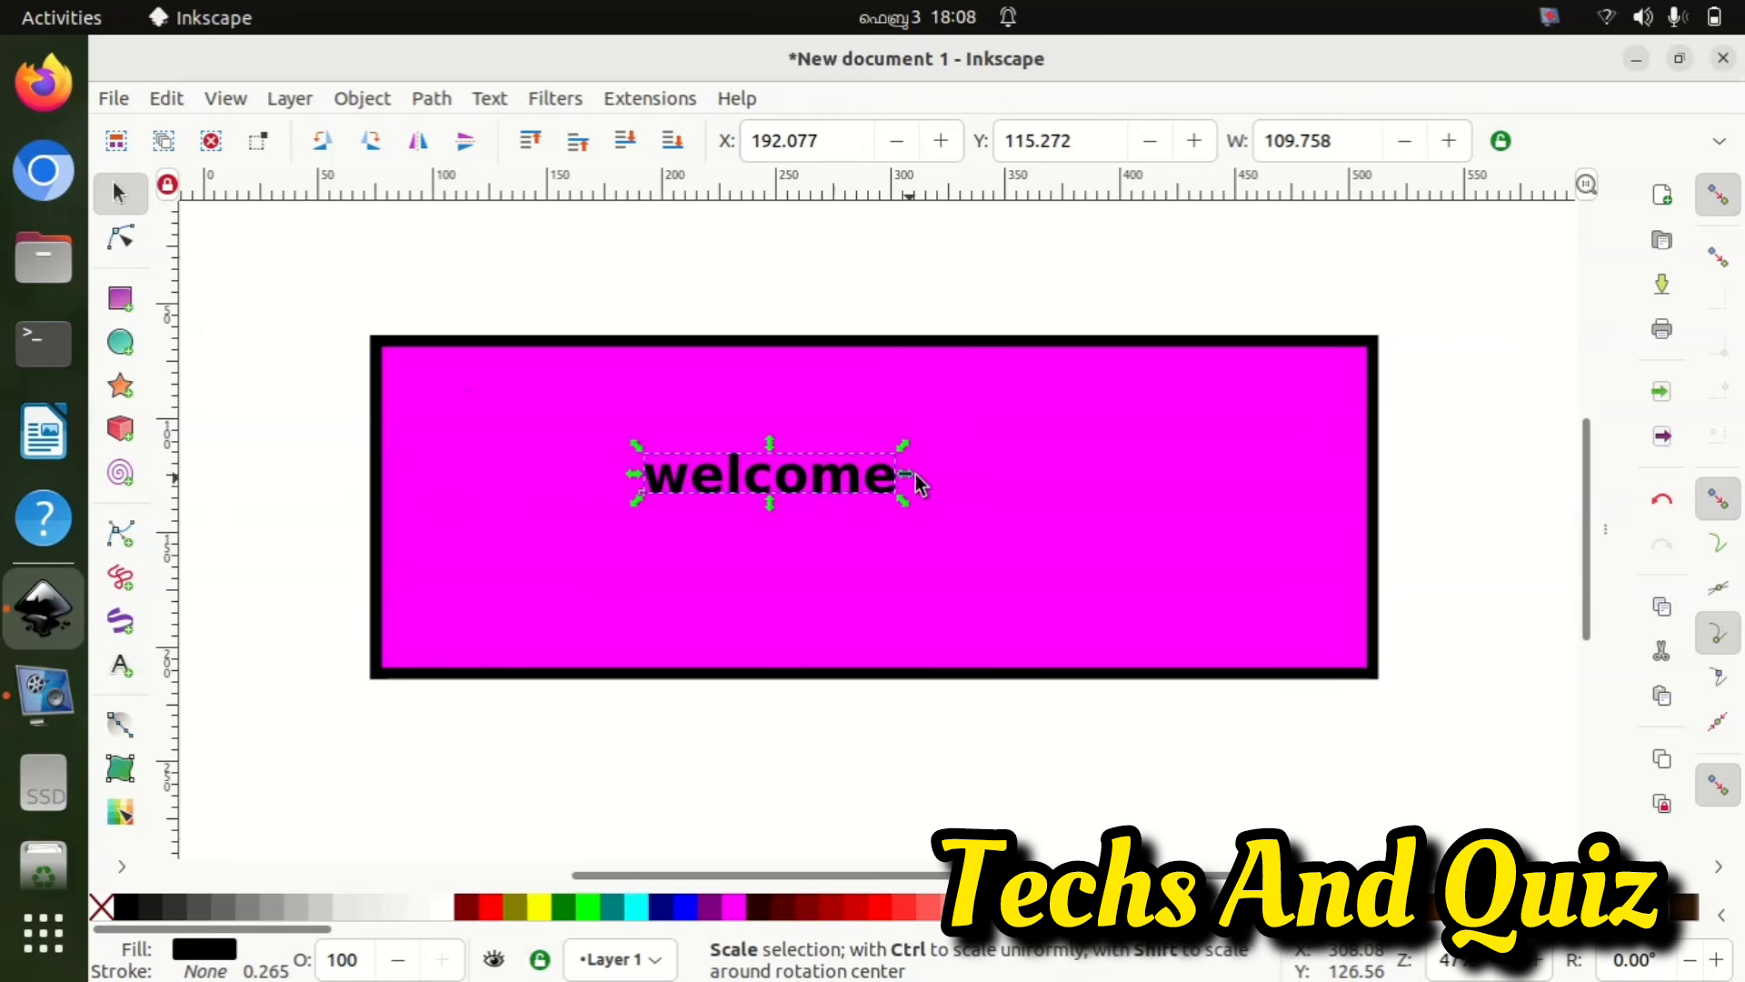
{"action": "left_click_drag", "start_coordinate": [916, 478], "coordinate": [1125, 480]}
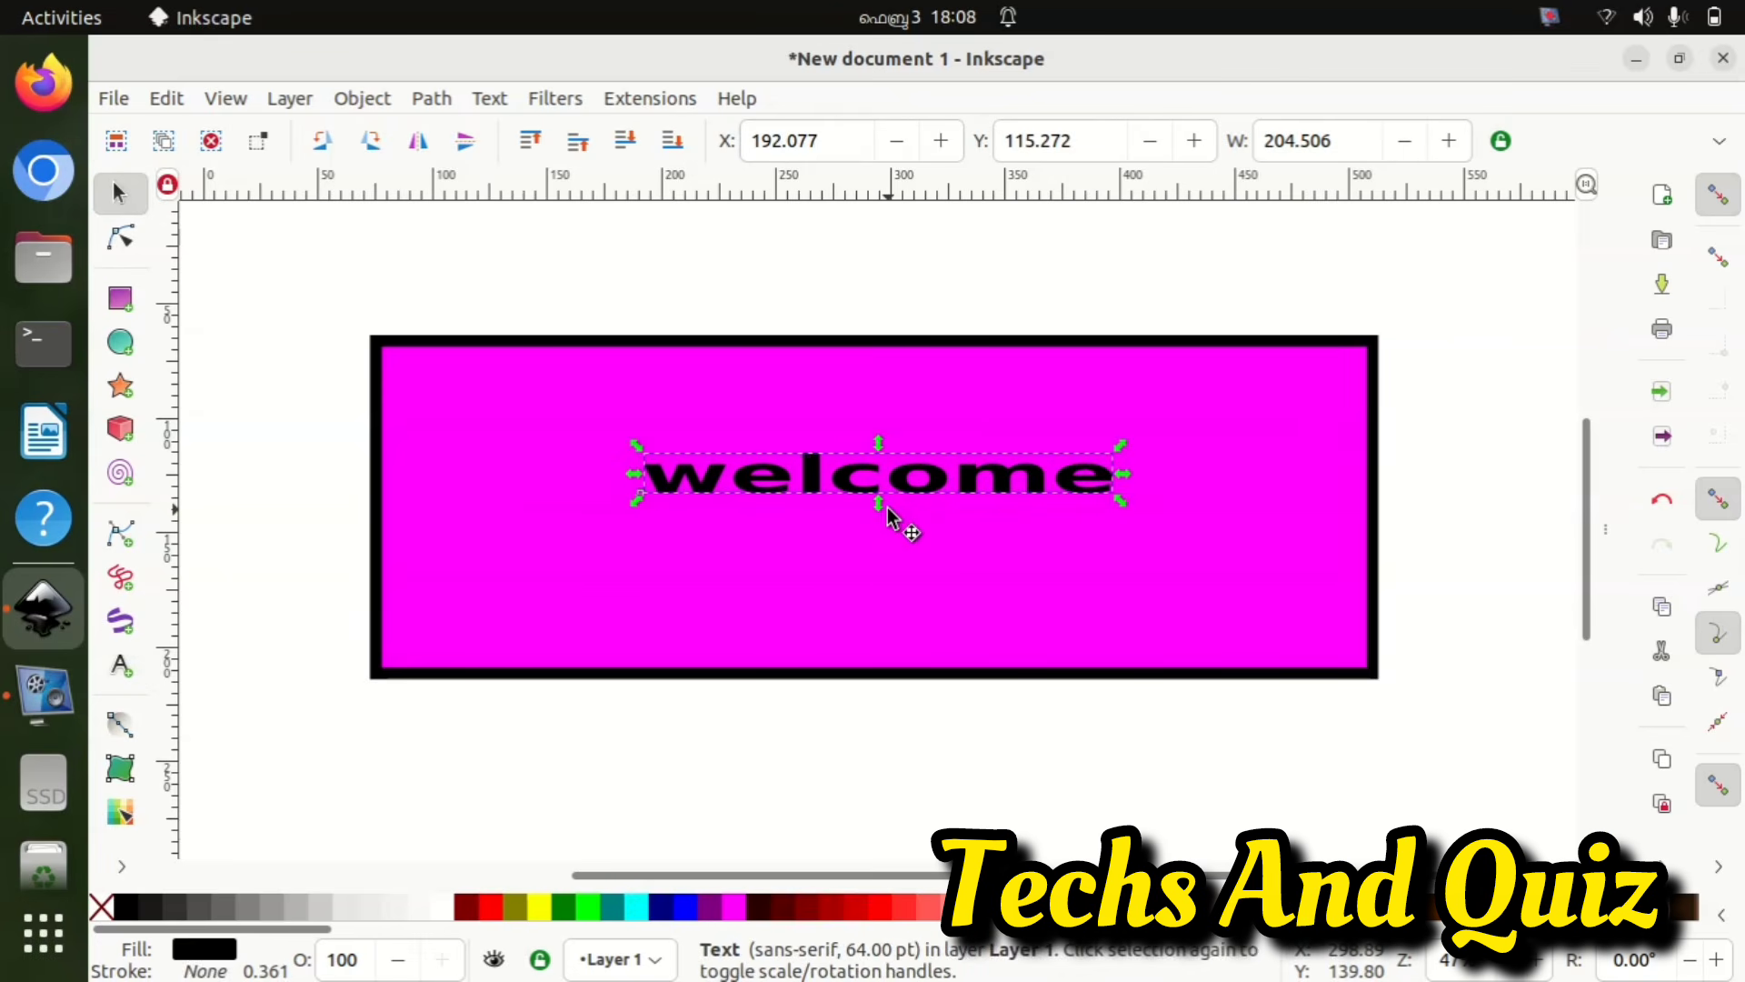
{"action": "left_click_drag", "start_coordinate": [885, 506], "coordinate": [874, 545]}
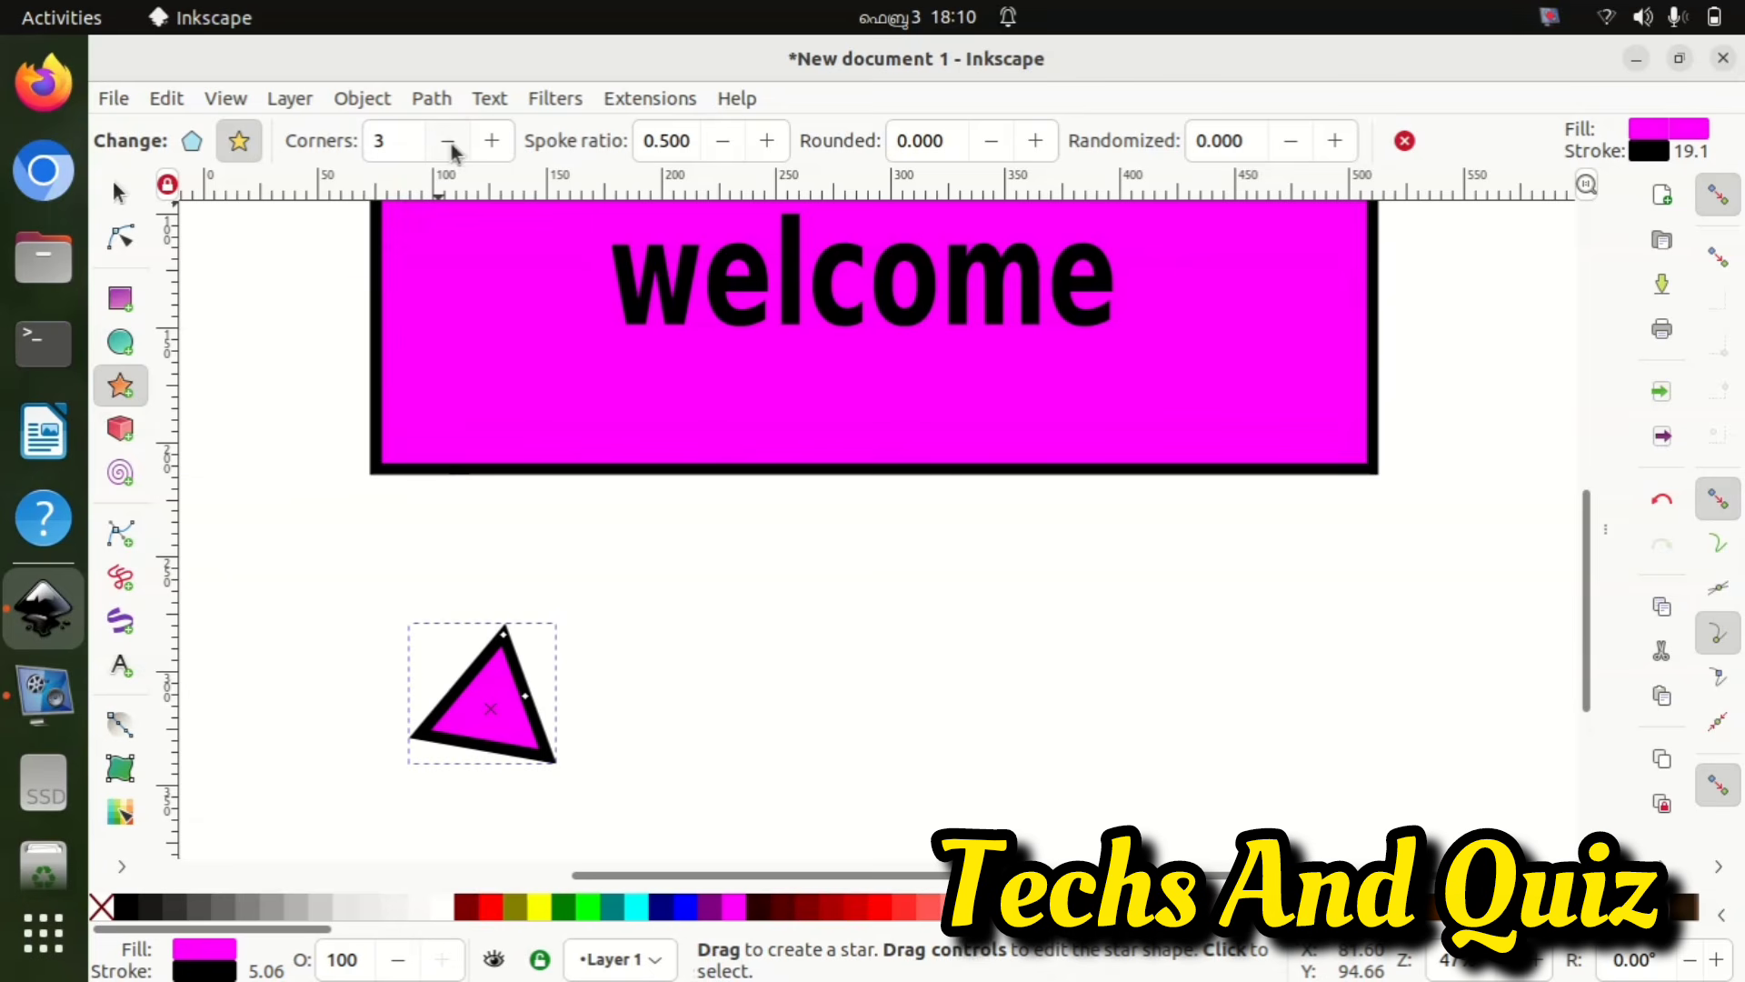
- Increase the star's number of corners one by one to nearly 40
{"action": "left_click", "coordinate": [492, 142]}
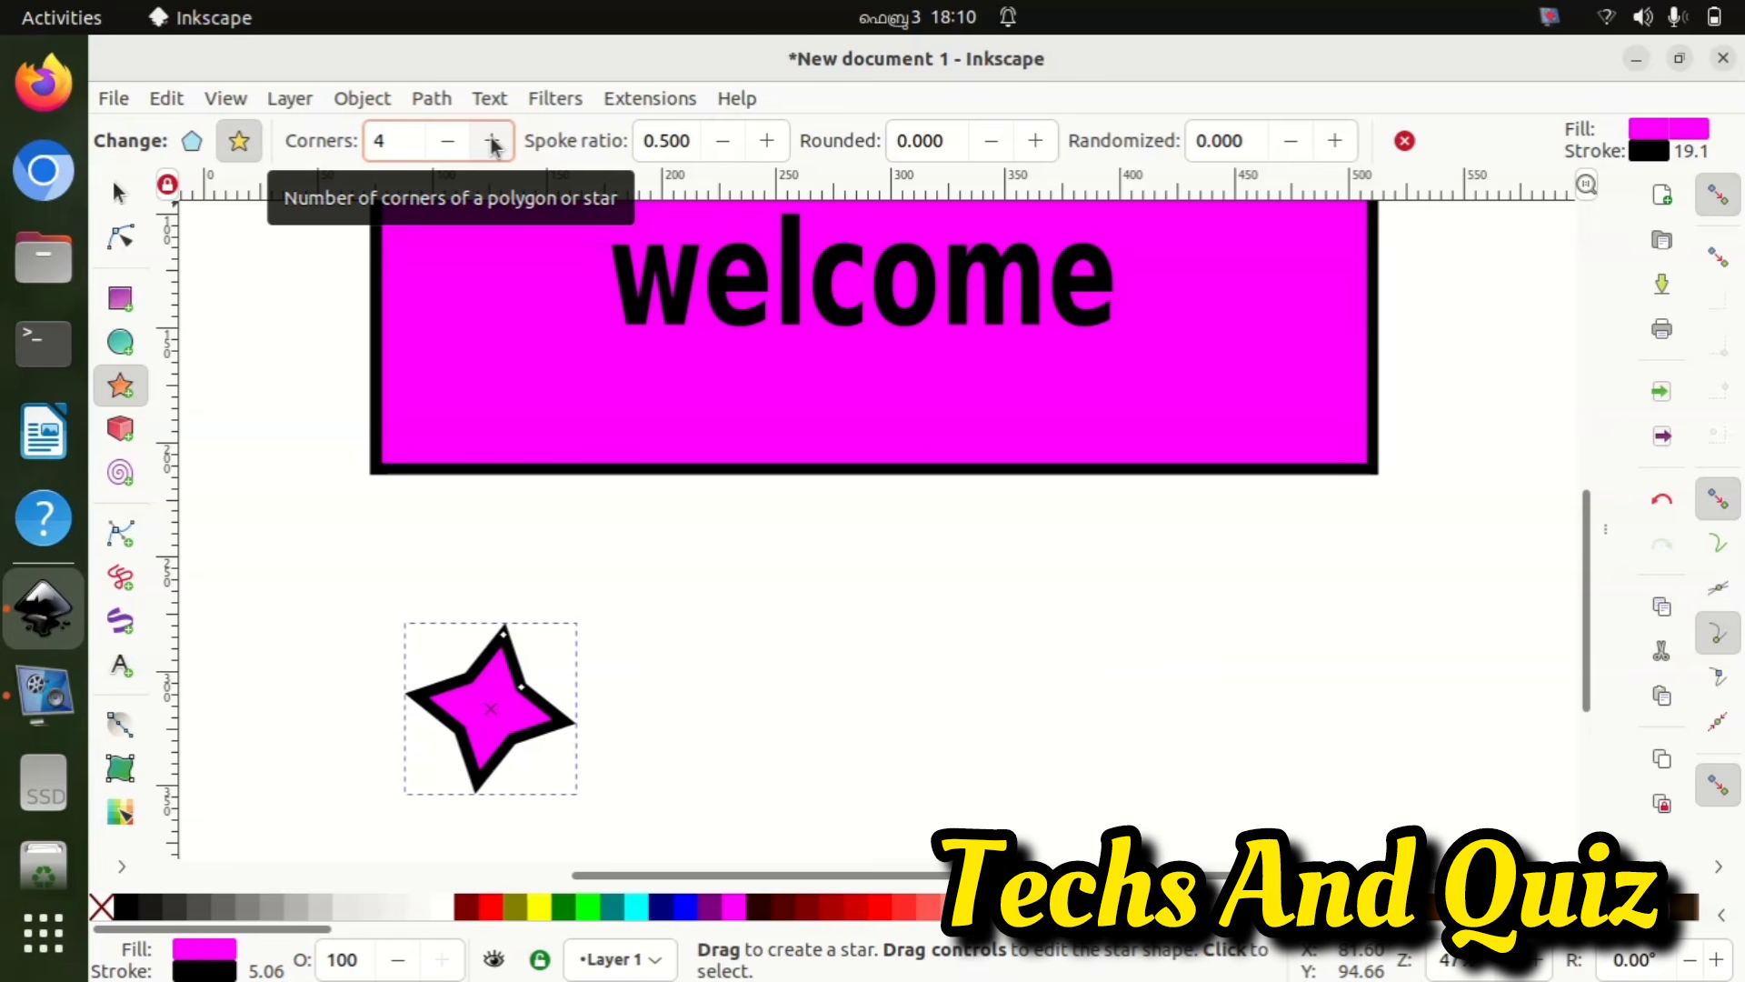
{"action": "left_click", "coordinate": [492, 142]}
{"action": "left_click", "coordinate": [492, 142]}
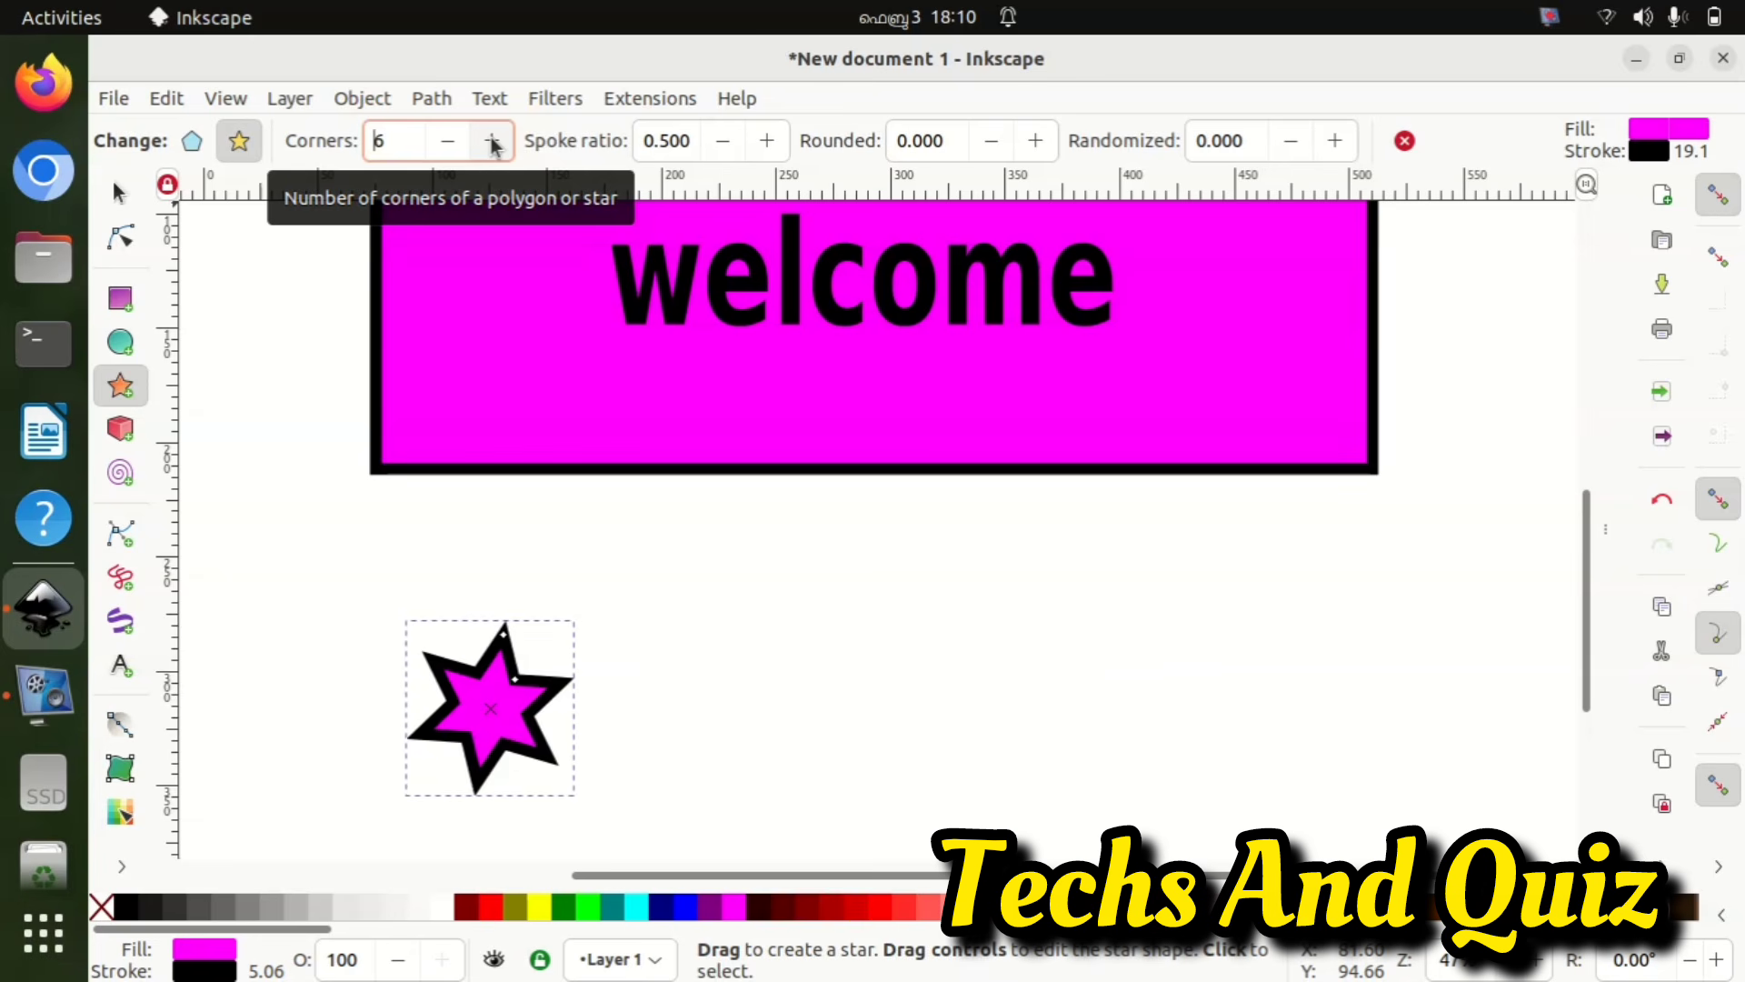
{"action": "left_click", "coordinate": [492, 142]}
{"action": "left_click", "coordinate": [492, 142]}
{"action": "left_click", "coordinate": [491, 142]}
{"action": "left_click", "coordinate": [492, 142]}
{"action": "left_click", "coordinate": [492, 142]}
{"action": "left_click", "coordinate": [491, 142]}
{"action": "left_click", "coordinate": [491, 142]}
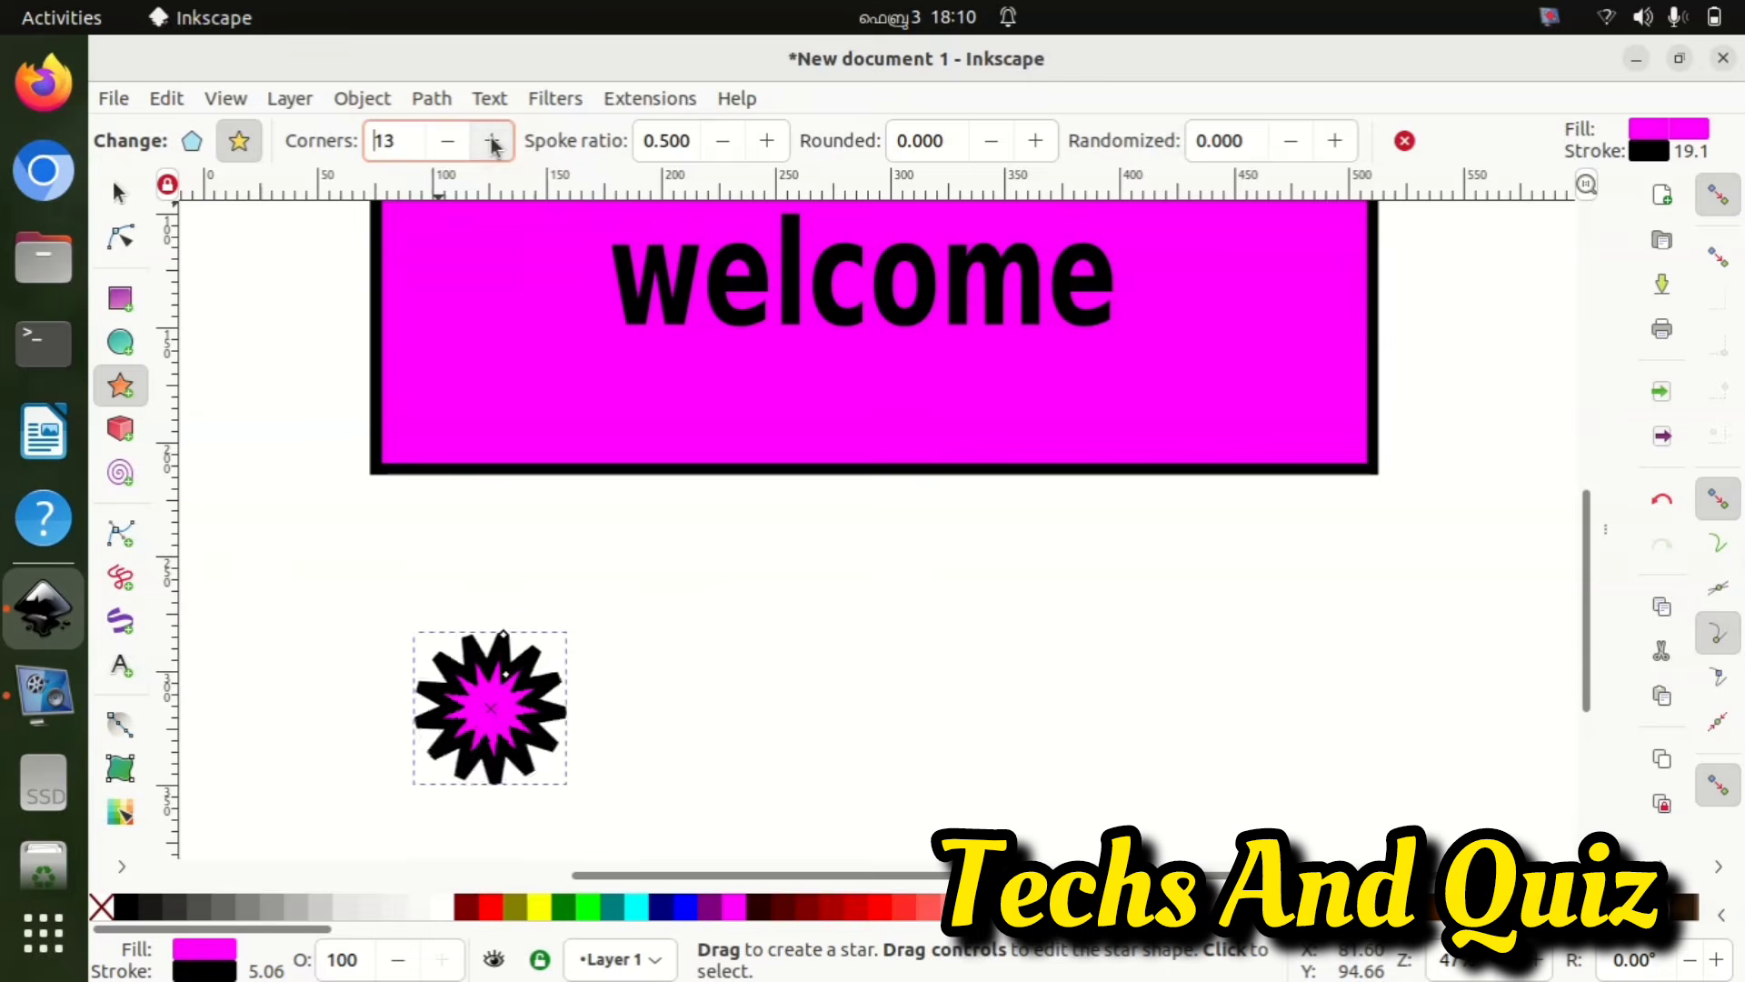
{"action": "left_click", "coordinate": [492, 142]}
{"action": "left_click", "coordinate": [492, 142]}
{"action": "left_click", "coordinate": [492, 142]}
{"action": "left_click", "coordinate": [492, 142]}
{"action": "left_click", "coordinate": [492, 142]}
{"action": "left_click", "coordinate": [491, 142]}
{"action": "left_click", "coordinate": [492, 142]}
{"action": "left_click", "coordinate": [492, 142]}
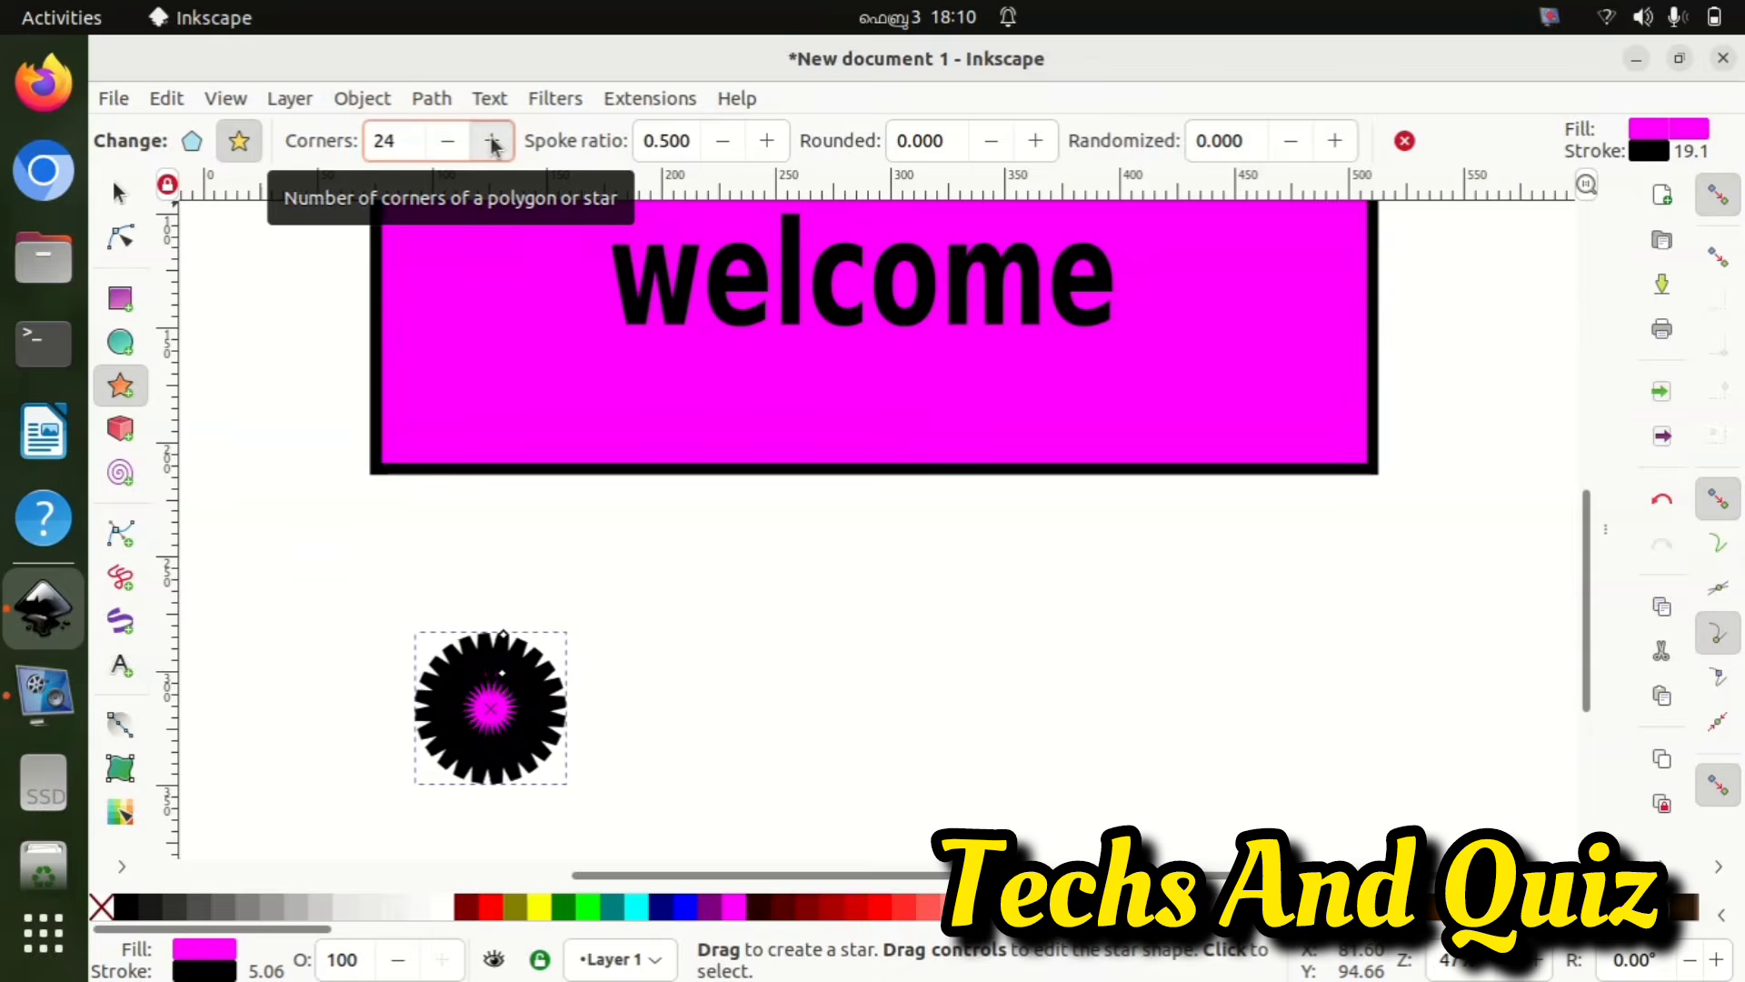
{"action": "left_click", "coordinate": [491, 142]}
{"action": "left_click", "coordinate": [492, 142]}
{"action": "left_click", "coordinate": [492, 142]}
{"action": "left_click", "coordinate": [492, 142]}
{"action": "left_click", "coordinate": [492, 142]}
{"action": "left_click", "coordinate": [492, 142]}
{"action": "left_click", "coordinate": [491, 142]}
{"action": "left_click", "coordinate": [492, 142]}
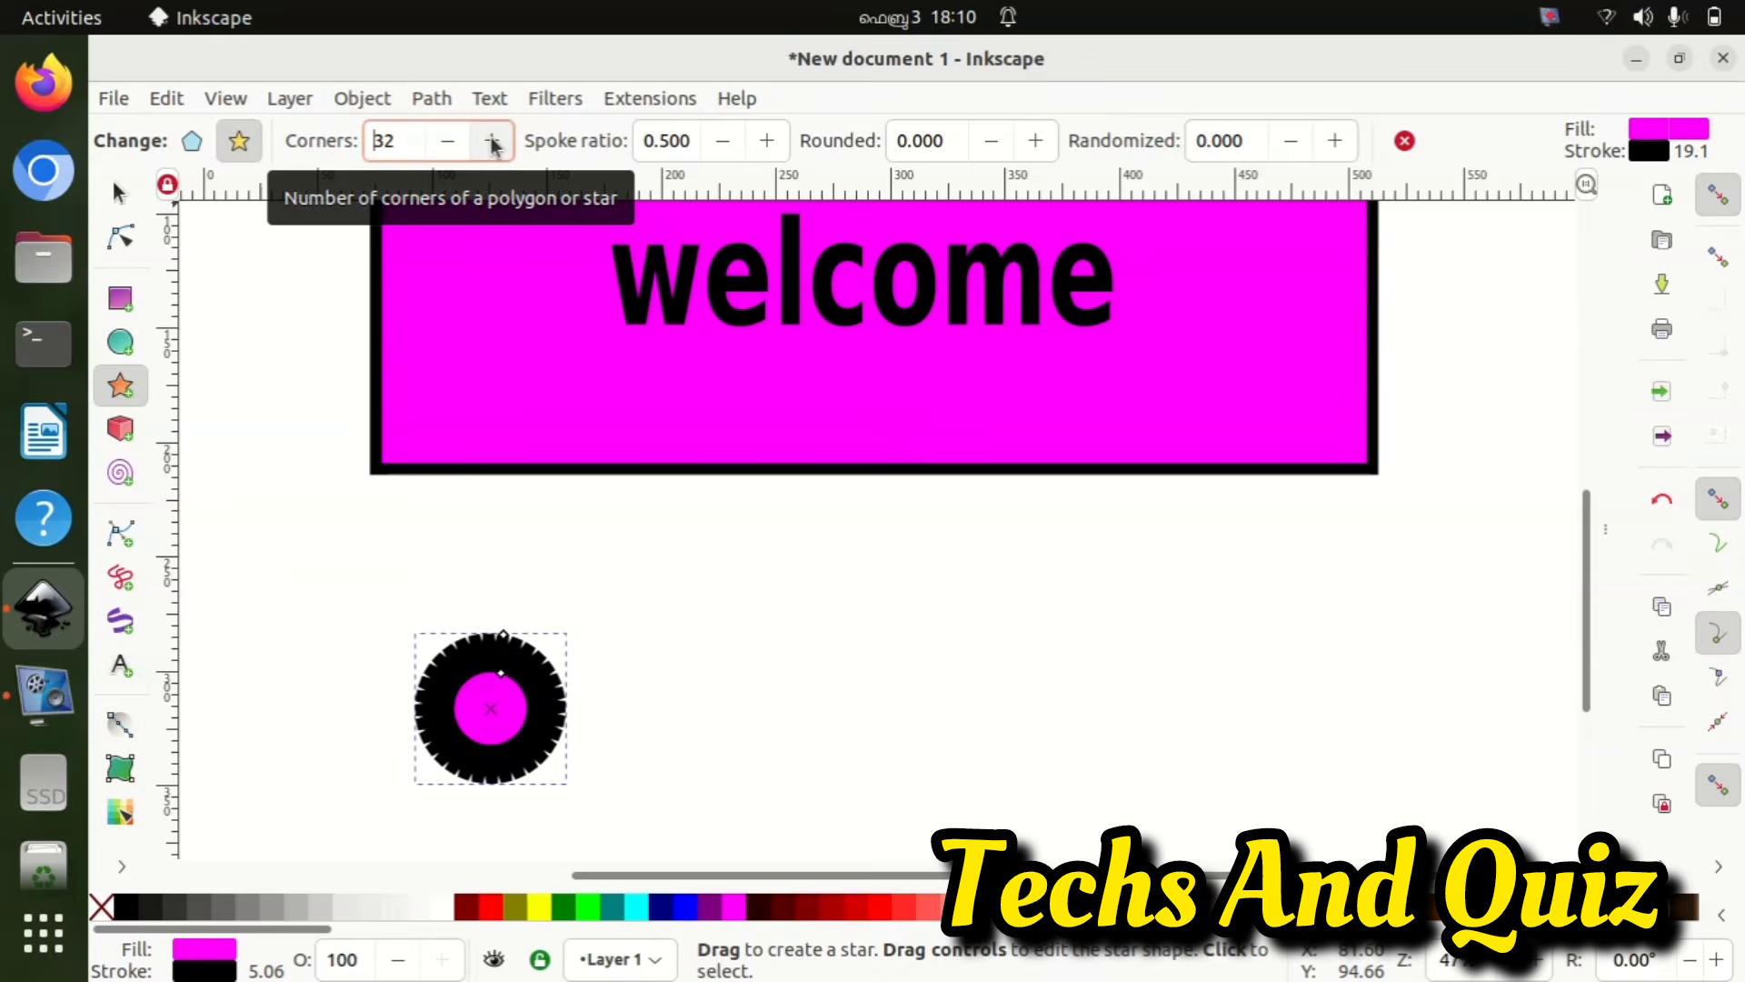
{"action": "left_click", "coordinate": [492, 142]}
{"action": "left_click", "coordinate": [491, 142]}
{"action": "left_click", "coordinate": [491, 141]}
{"action": "left_click", "coordinate": [492, 142]}
{"action": "left_click", "coordinate": [492, 142]}
{"action": "left_click", "coordinate": [491, 142]}
- Reduce the star's number of corners step by step to 2, and raise it again to 3
{"action": "left_click", "coordinate": [447, 142]}
{"action": "left_click", "coordinate": [447, 141]}
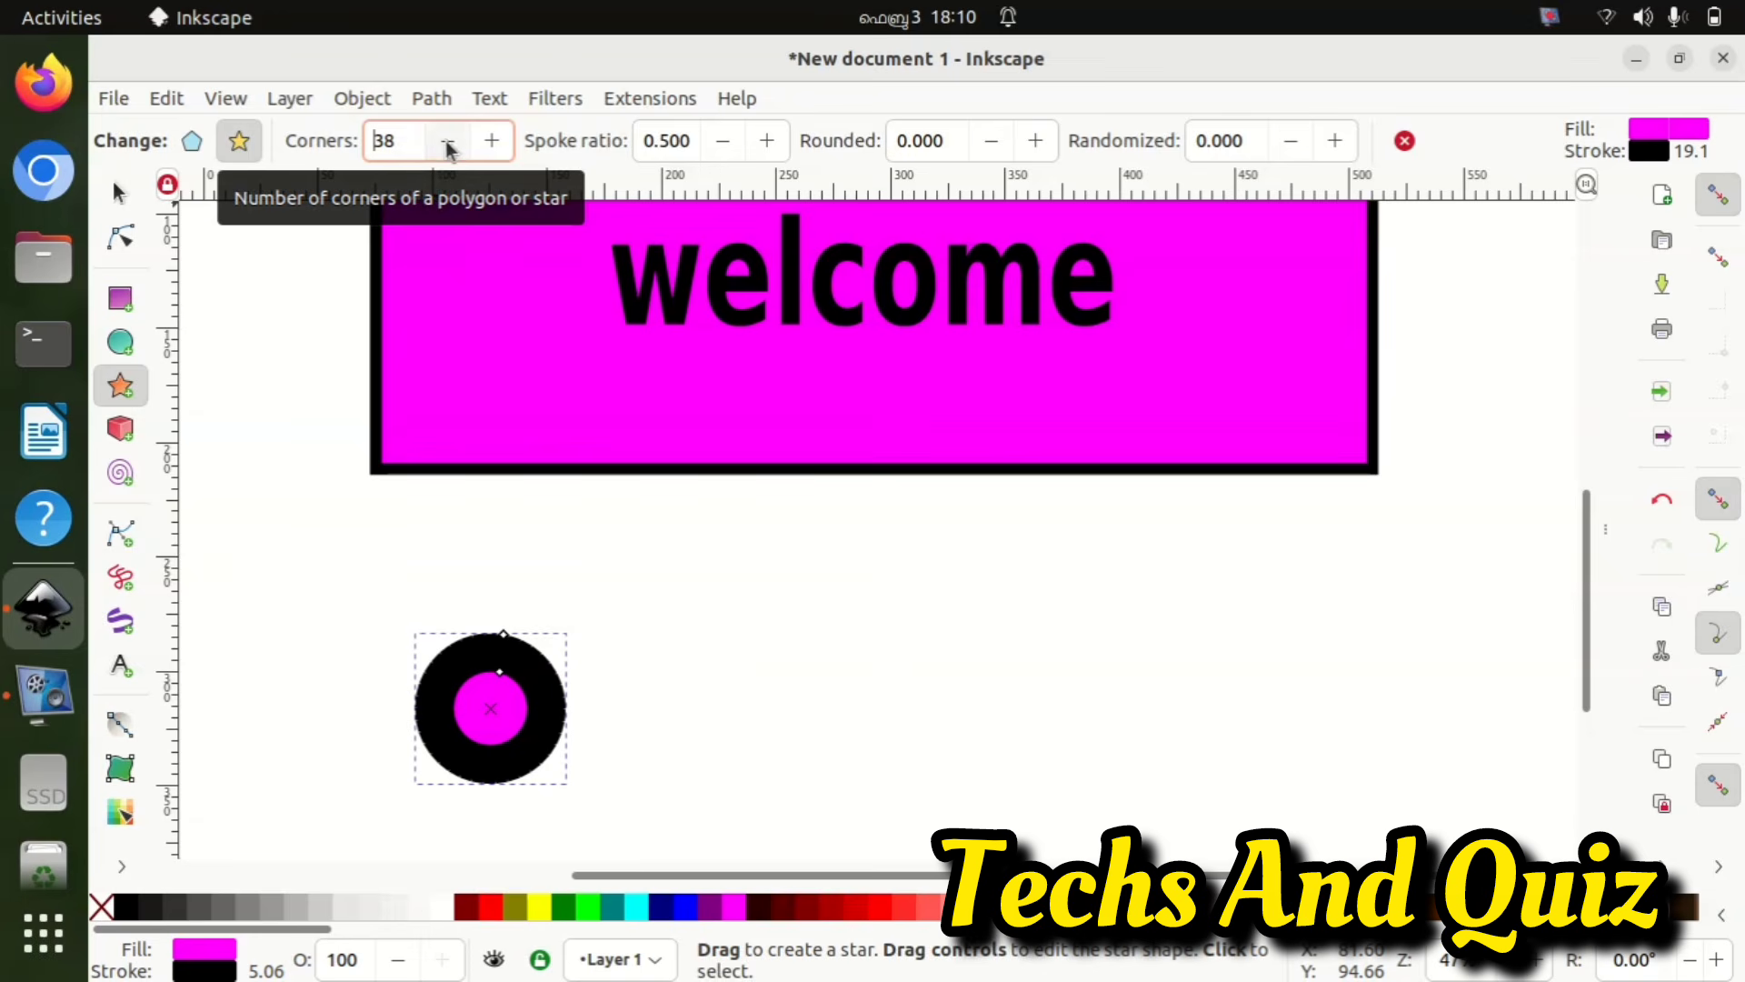
{"action": "left_click", "coordinate": [448, 141]}
{"action": "left_click", "coordinate": [447, 142]}
{"action": "left_click", "coordinate": [447, 142]}
{"action": "left_click", "coordinate": [447, 142]}
{"action": "left_click", "coordinate": [448, 142]}
{"action": "left_click", "coordinate": [447, 142]}
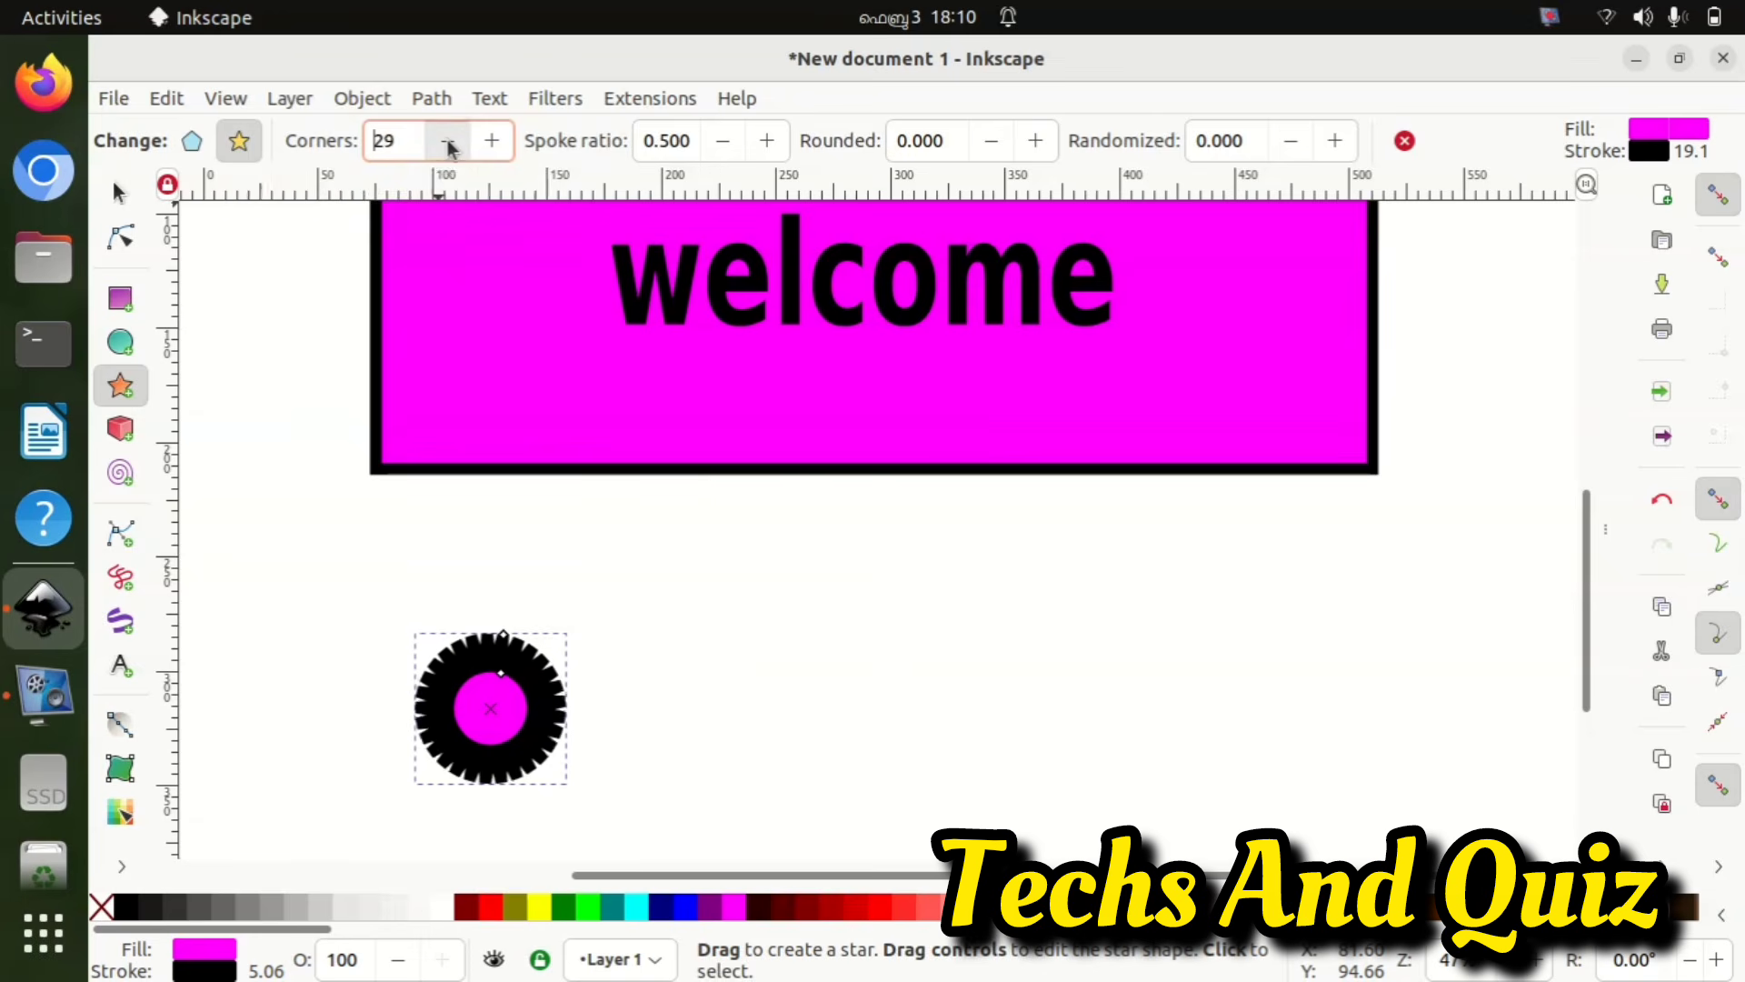
{"action": "left_click", "coordinate": [447, 142]}
{"action": "left_click", "coordinate": [447, 141]}
{"action": "left_click", "coordinate": [447, 142]}
{"action": "left_click", "coordinate": [448, 142]}
{"action": "left_click", "coordinate": [447, 142]}
{"action": "left_click", "coordinate": [447, 141]}
{"action": "left_click", "coordinate": [448, 142]}
{"action": "left_click", "coordinate": [448, 141]}
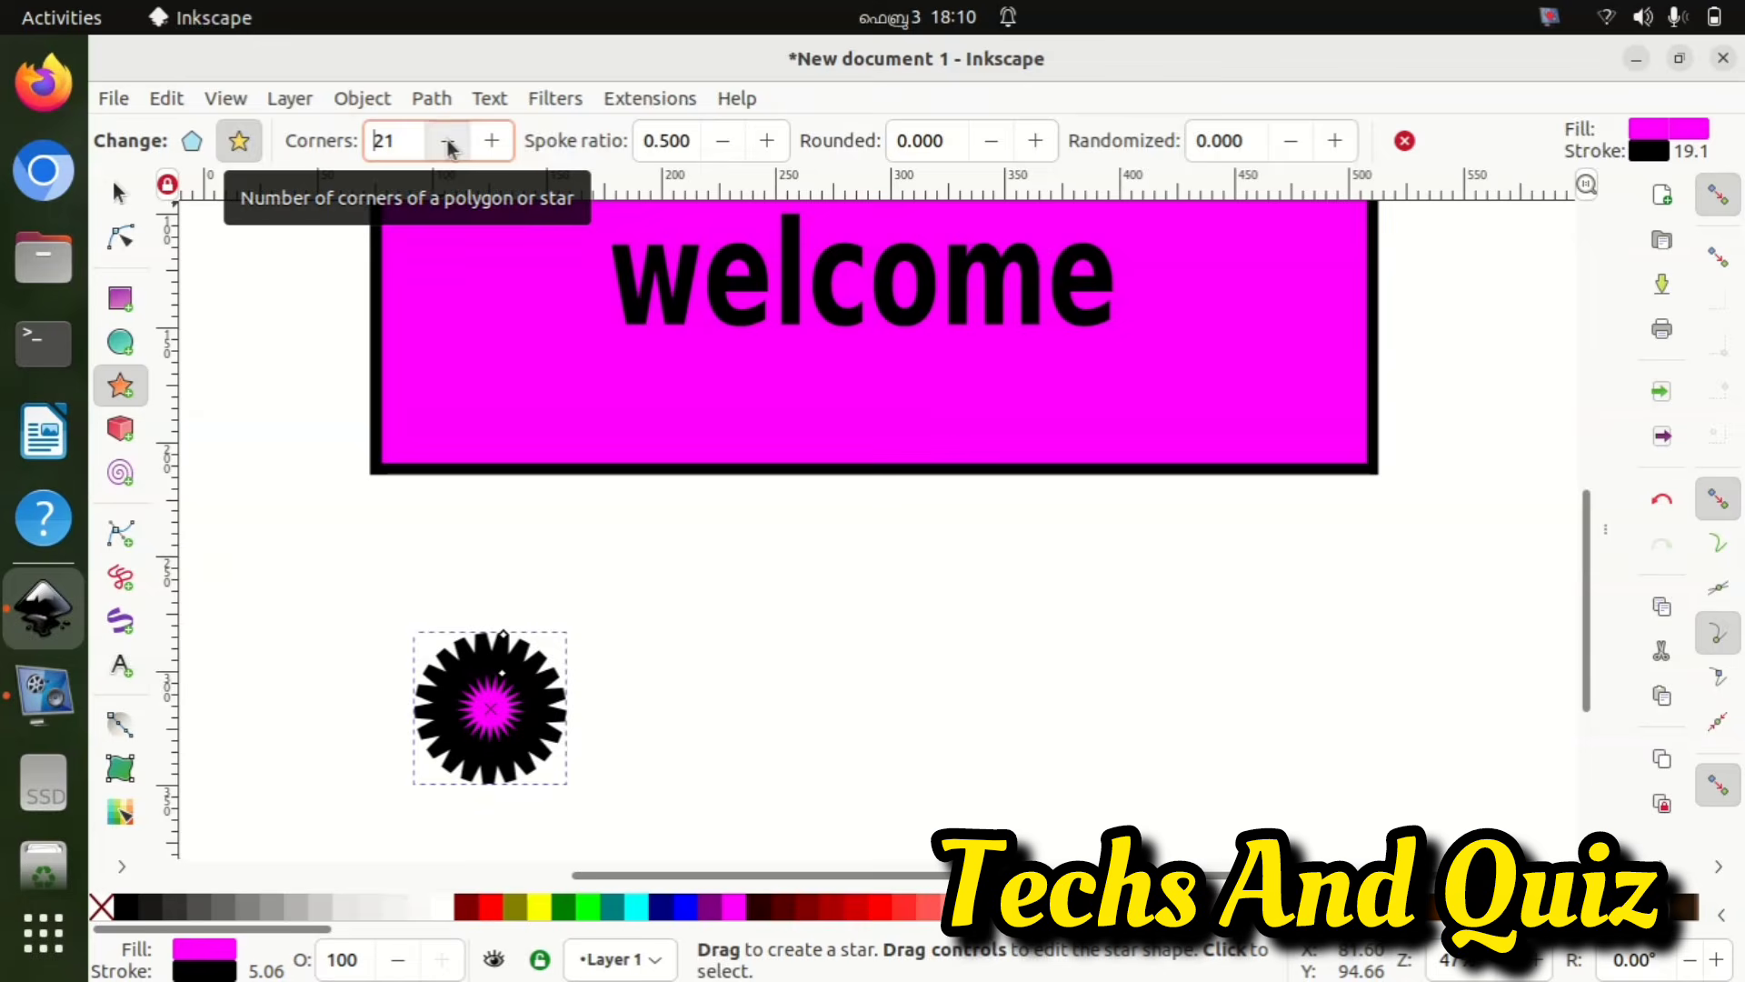
{"action": "left_click", "coordinate": [447, 141]}
{"action": "left_click", "coordinate": [447, 142]}
{"action": "left_click", "coordinate": [448, 142]}
{"action": "left_click", "coordinate": [447, 142]}
{"action": "left_click", "coordinate": [447, 142]}
{"action": "left_click", "coordinate": [447, 141]}
{"action": "left_click", "coordinate": [448, 142]}
{"action": "left_click", "coordinate": [448, 141]}
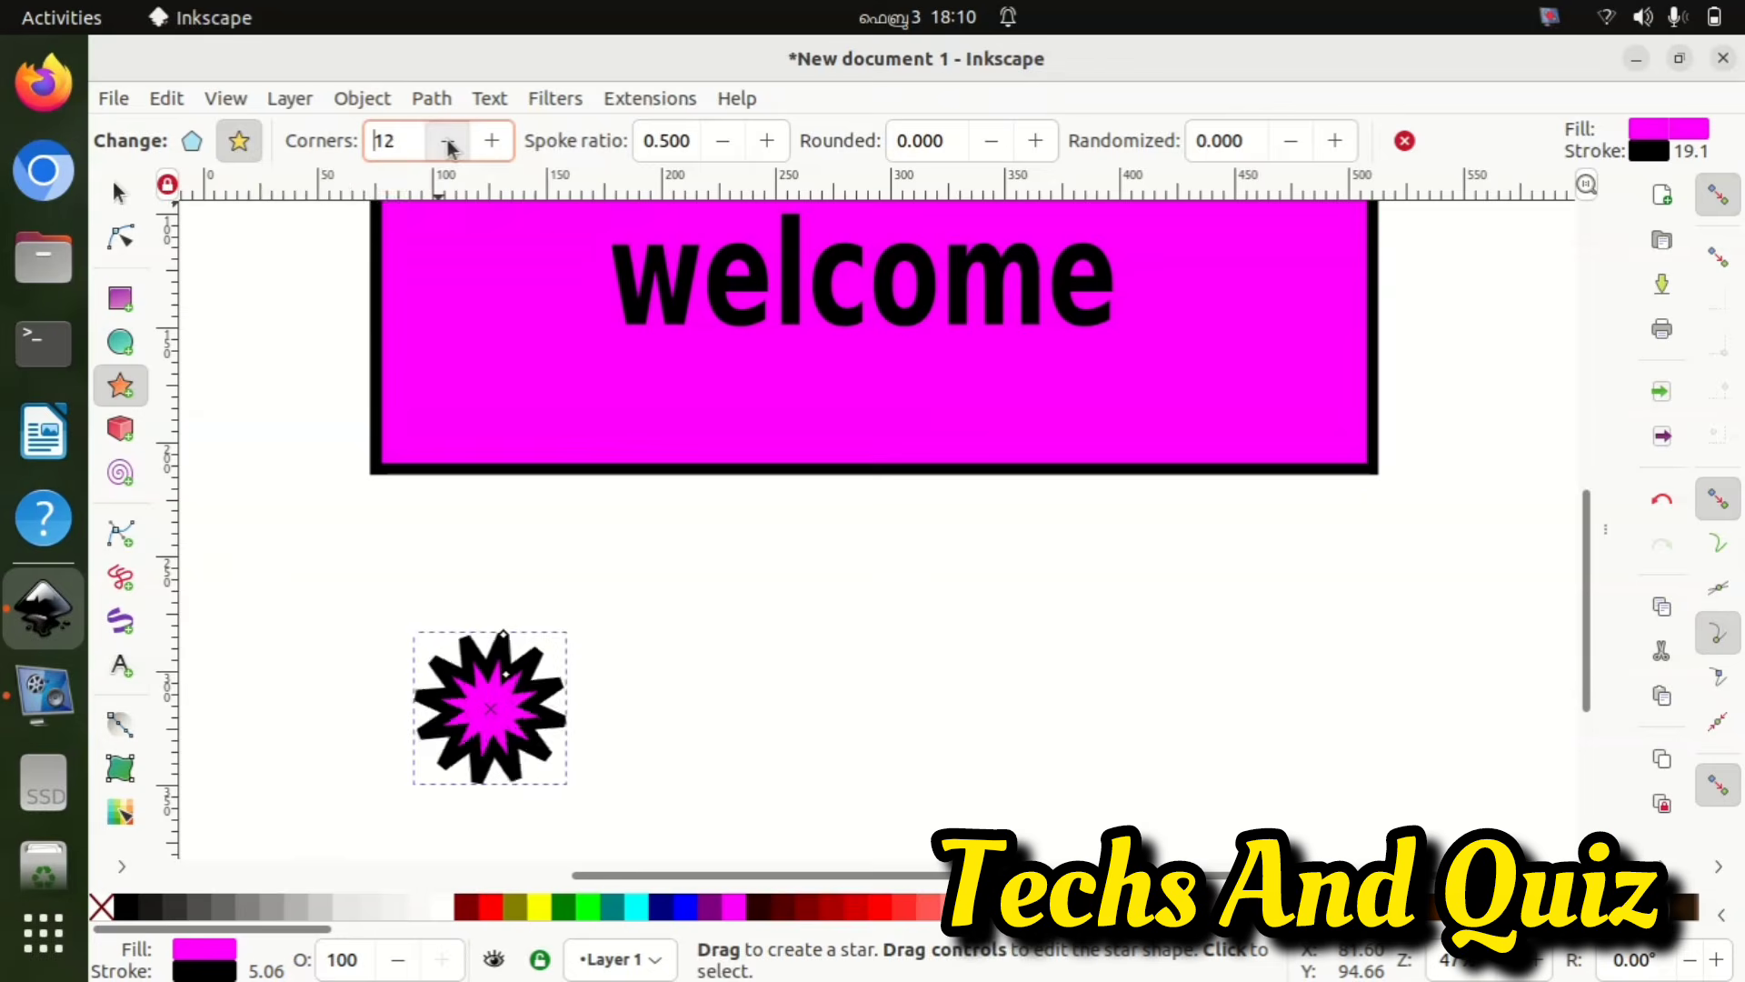
{"action": "left_click", "coordinate": [447, 141]}
{"action": "left_click", "coordinate": [447, 142]}
{"action": "left_click", "coordinate": [448, 141]}
{"action": "left_click", "coordinate": [447, 142]}
{"action": "left_click", "coordinate": [448, 141]}
{"action": "left_click", "coordinate": [447, 142]}
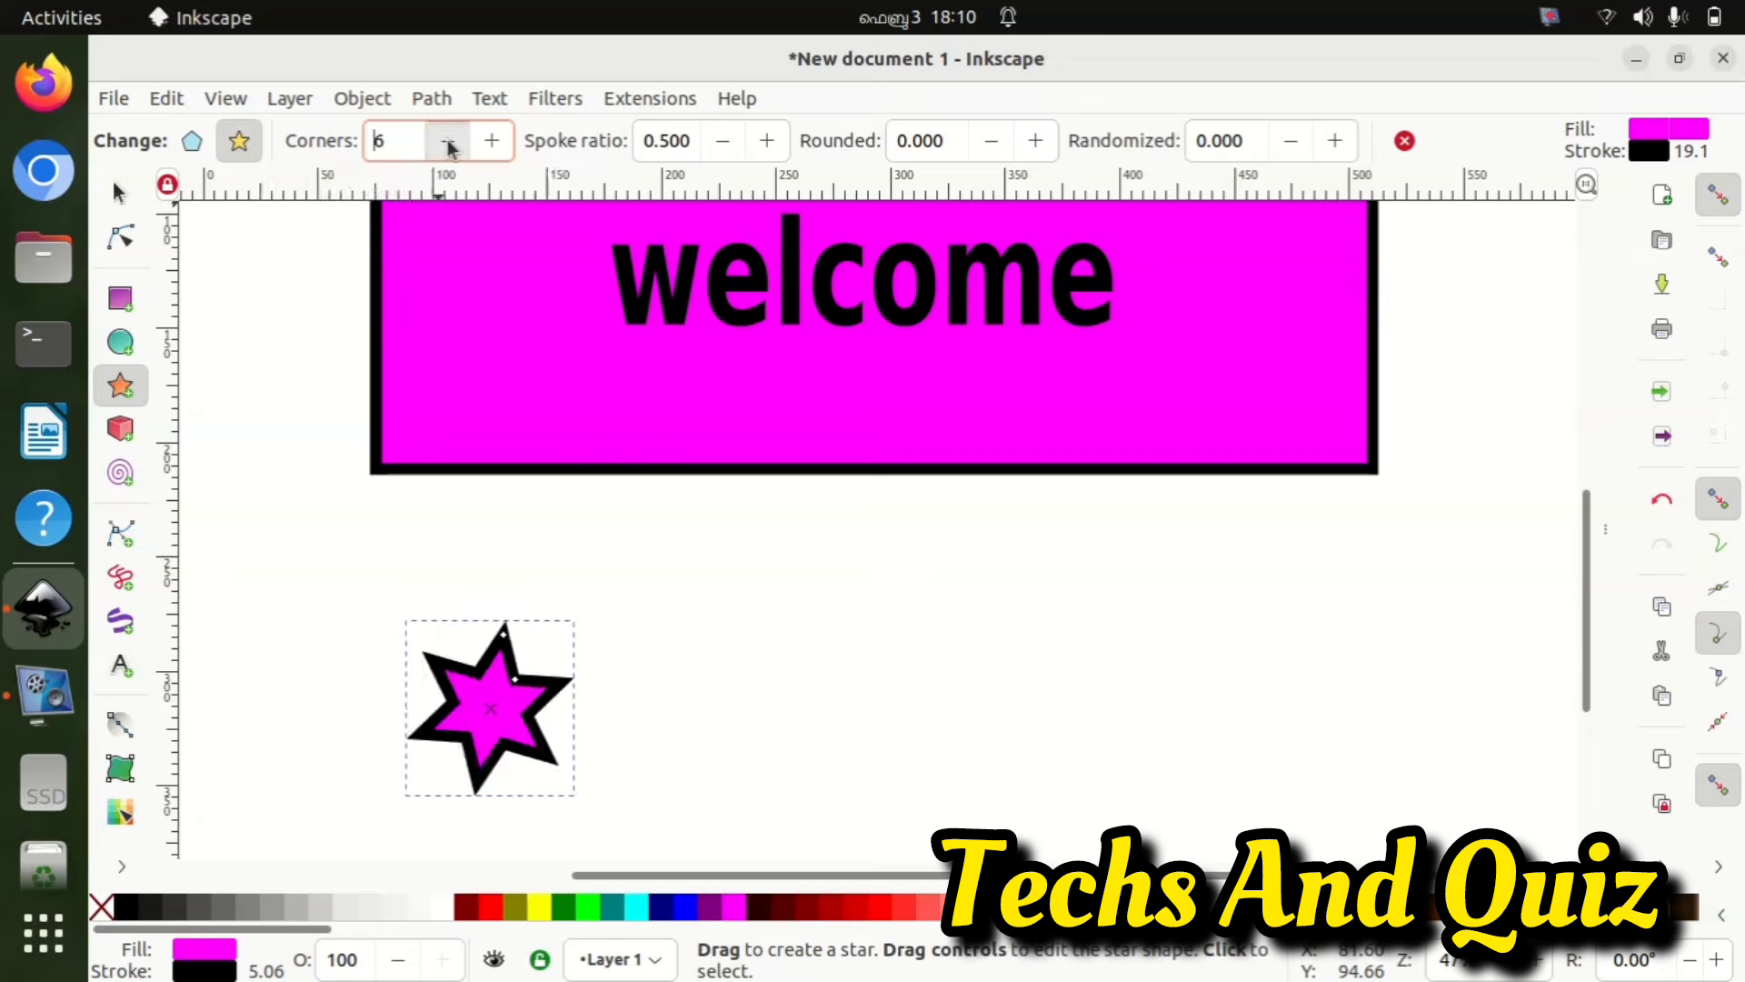
{"action": "left_click", "coordinate": [447, 142]}
{"action": "left_click", "coordinate": [447, 142]}
{"action": "left_click", "coordinate": [447, 142]}
{"action": "left_click", "coordinate": [447, 142]}
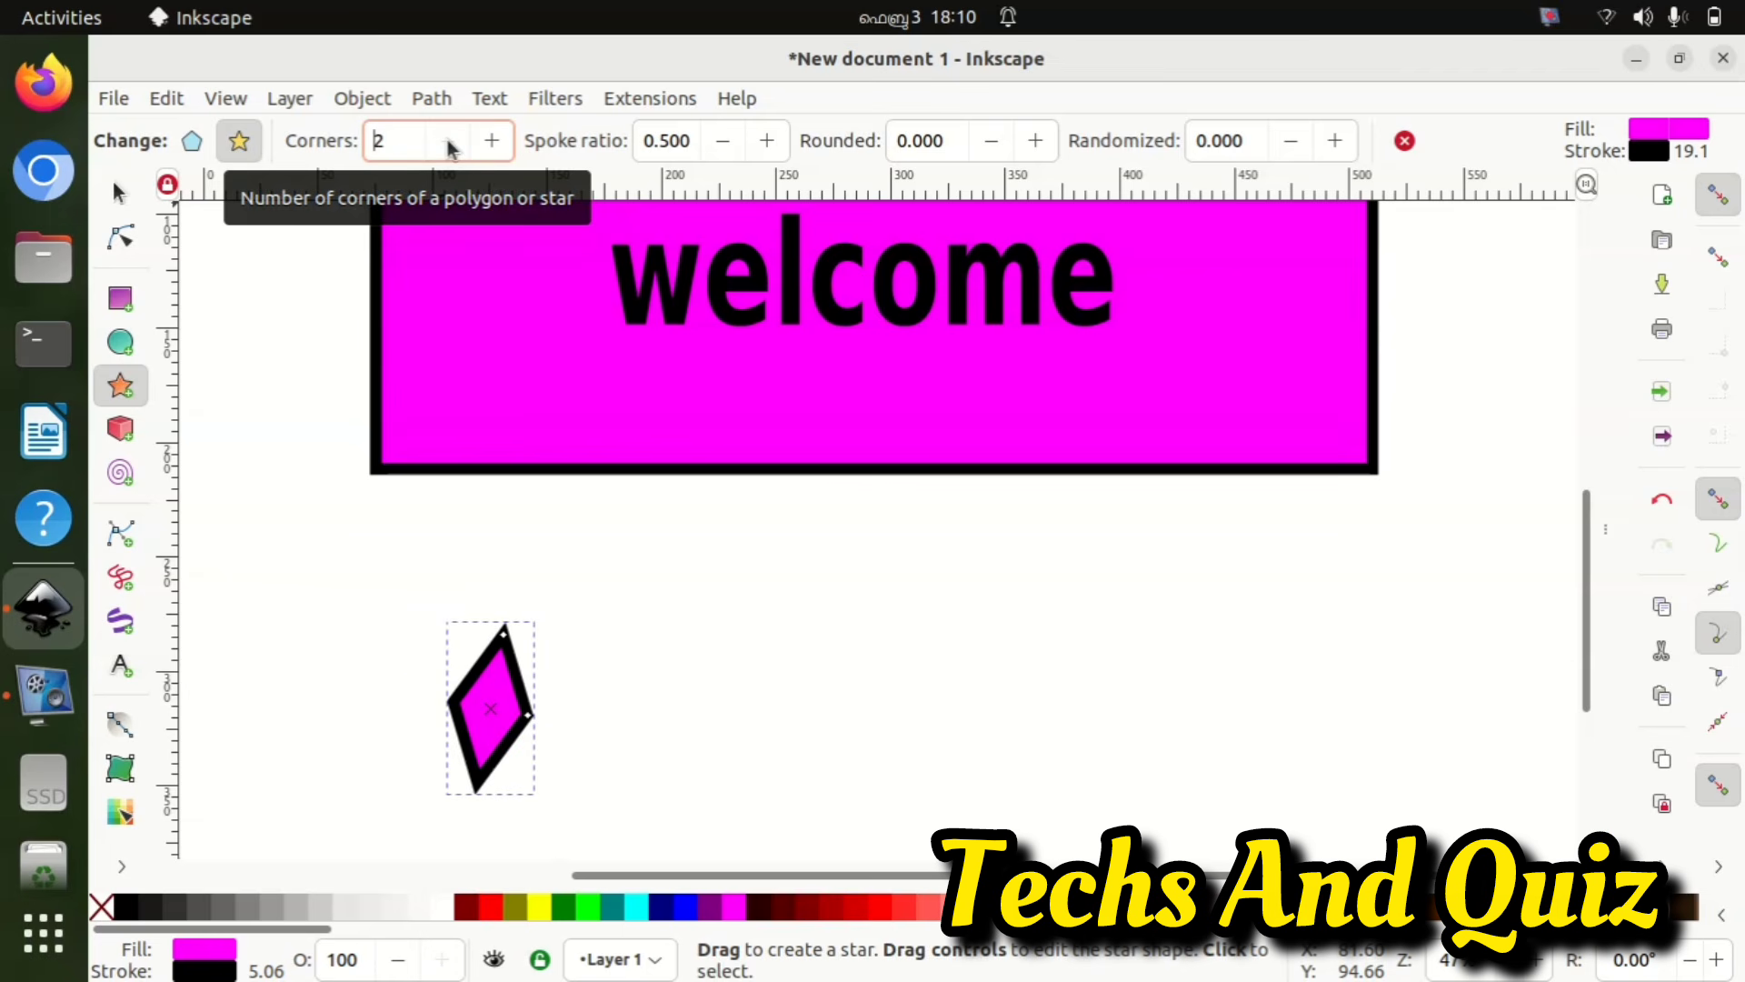
{"action": "left_click", "coordinate": [491, 143]}
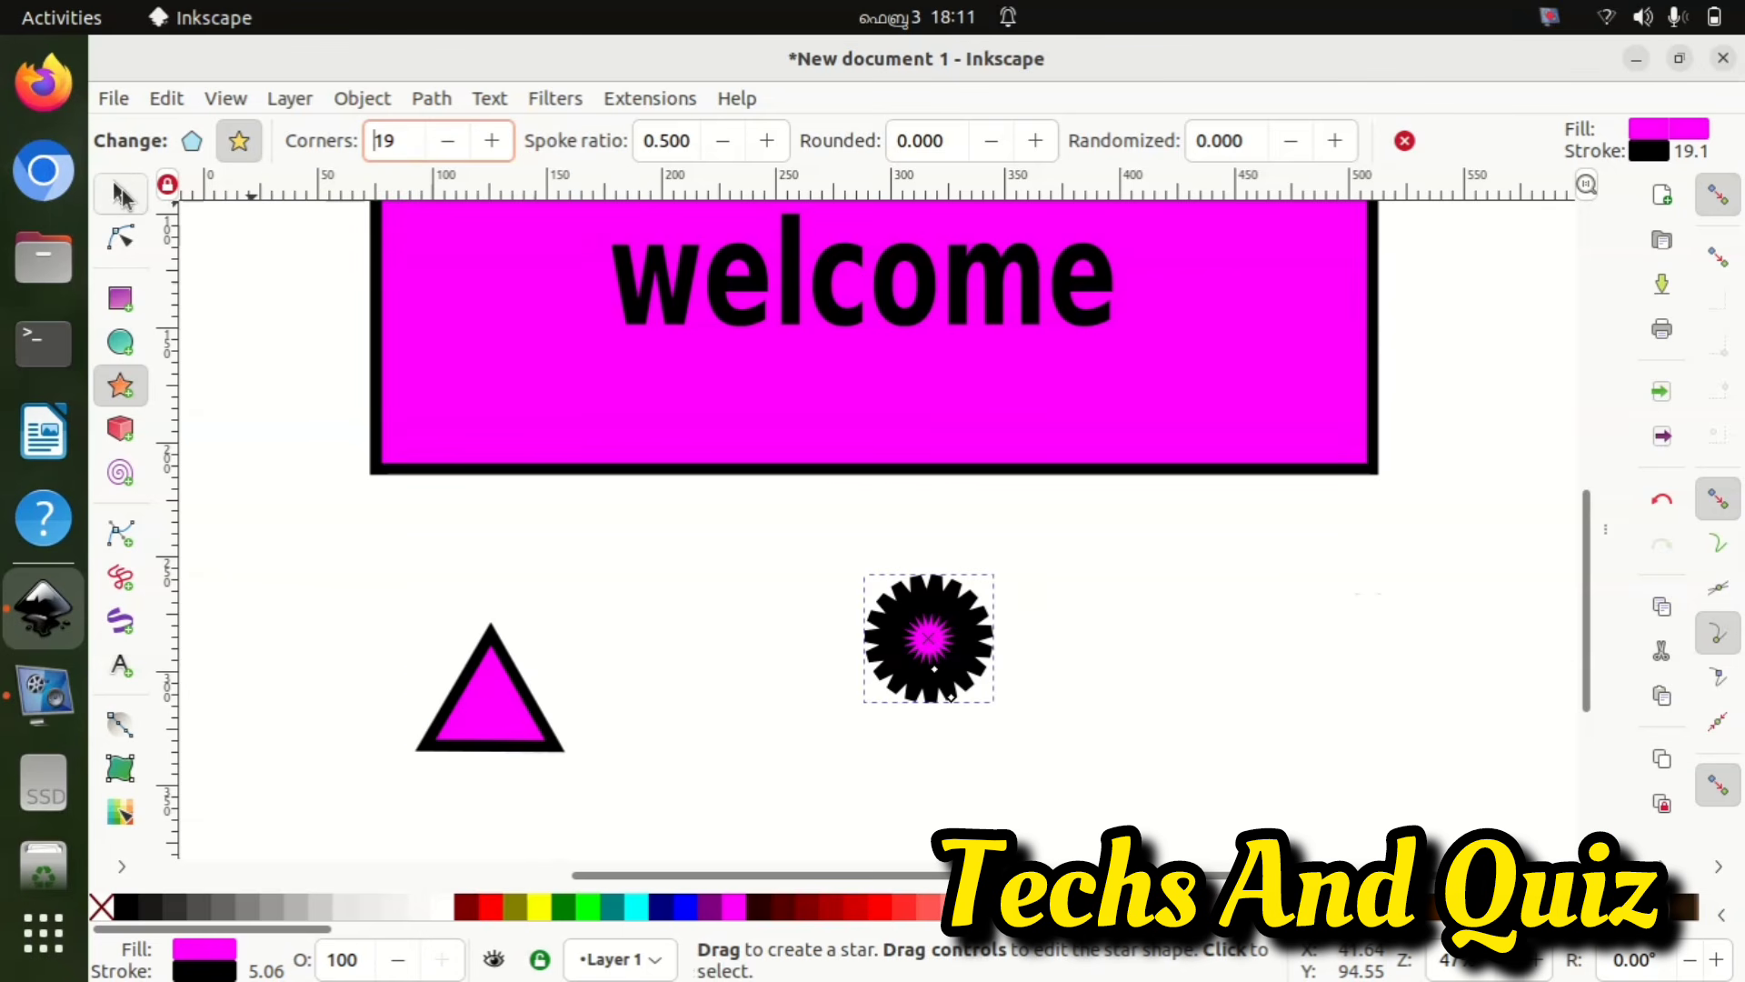
- Move the 19-corner star beside the magenta triangle, to about X 192, Y 285 mm, and deselect it
{"action": "left_click", "coordinate": [118, 192]}
{"action": "left_click_drag", "start_coordinate": [924, 648], "coordinate": [705, 709]}
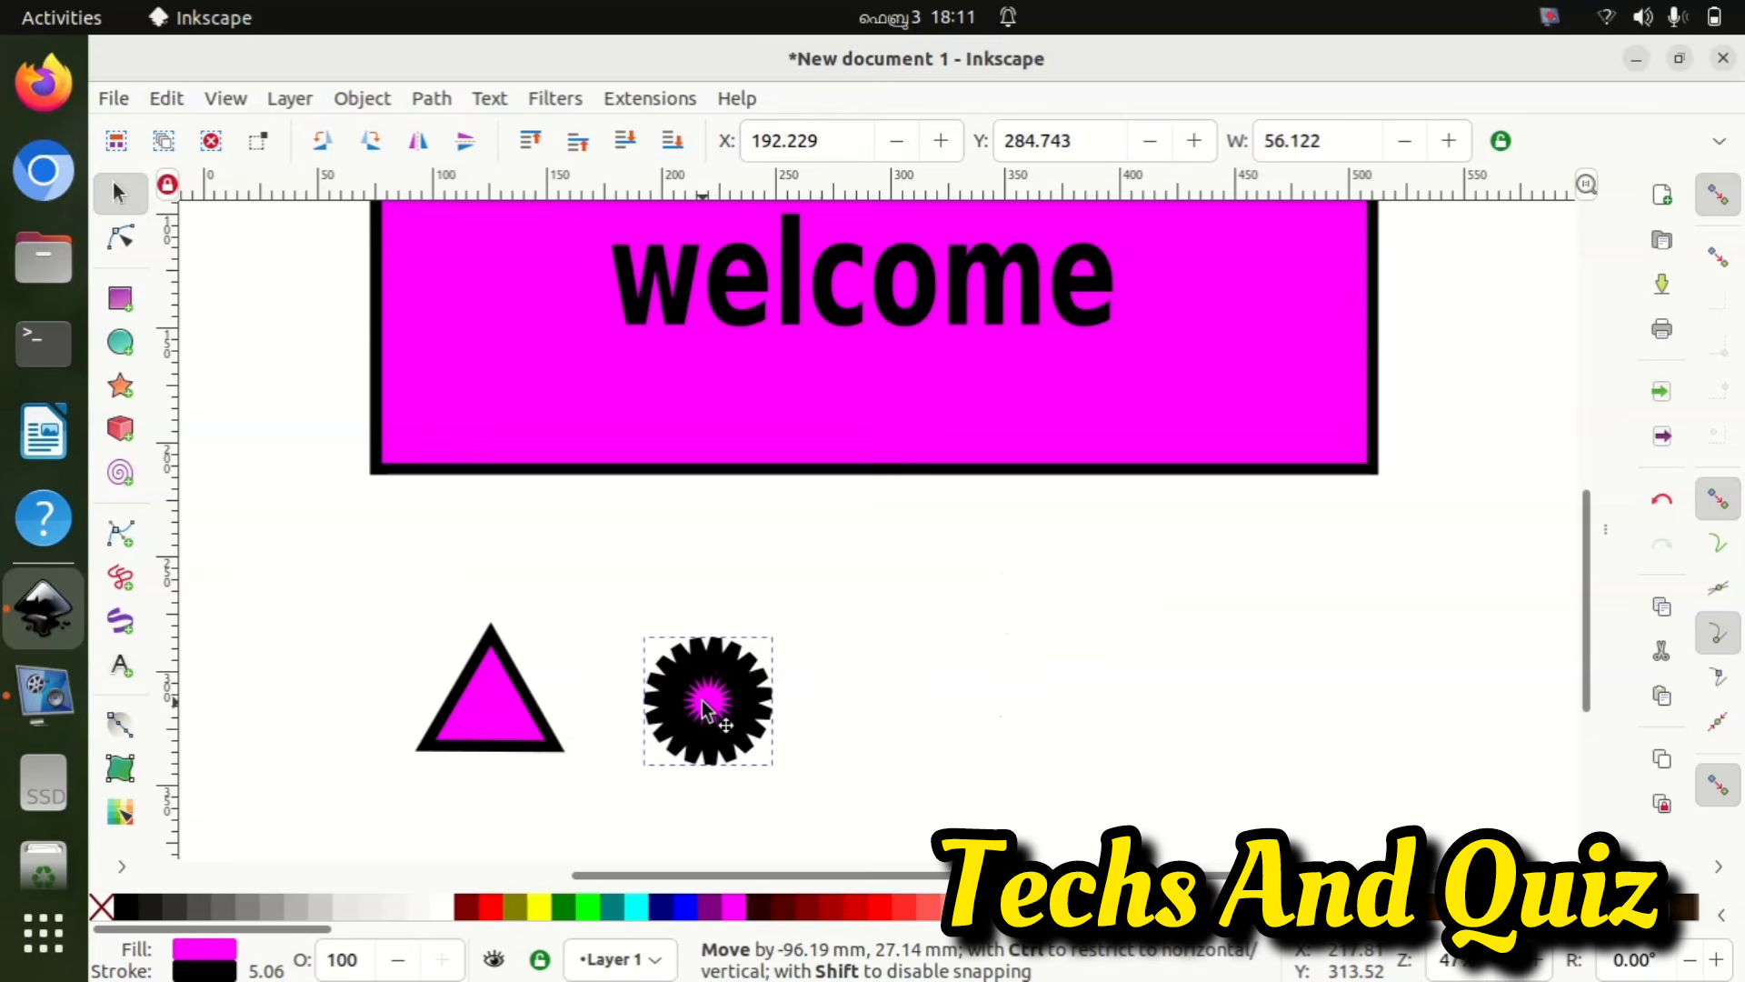
{"action": "left_click", "coordinate": [897, 674]}
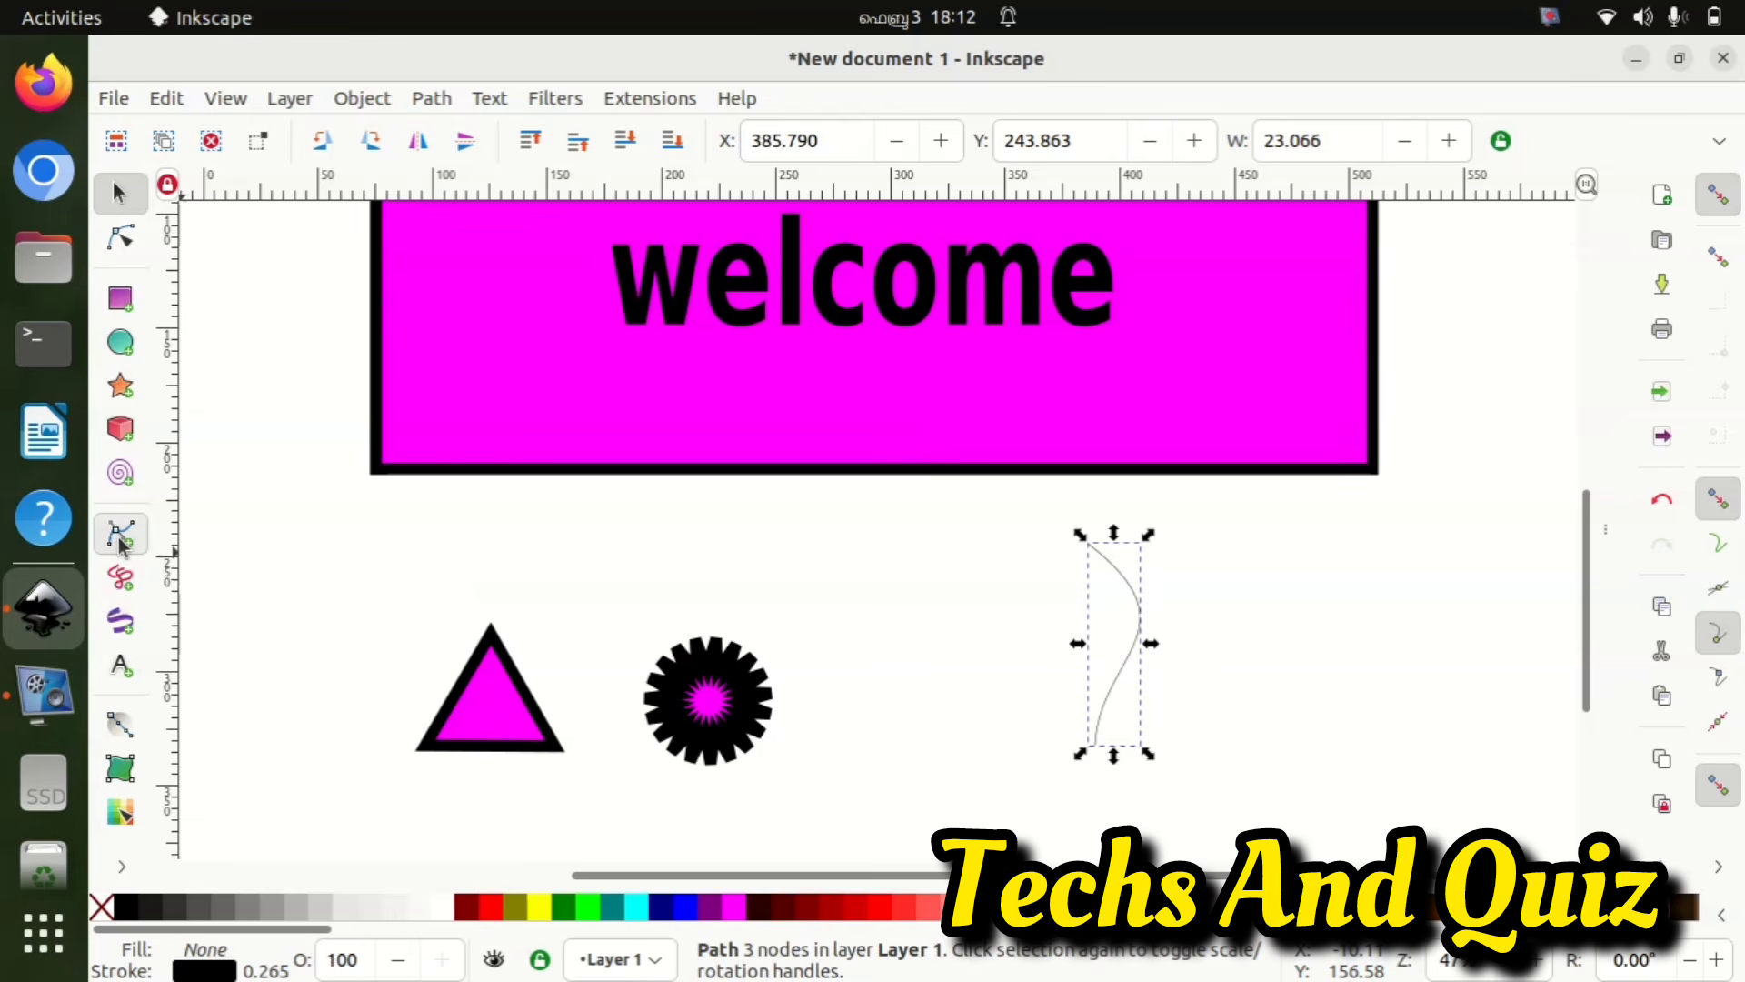
- Draw a closed triangle of straight segments with the Pen tool, on the far side of the S-shaped curve from the star
{"action": "left_click", "coordinate": [119, 537]}
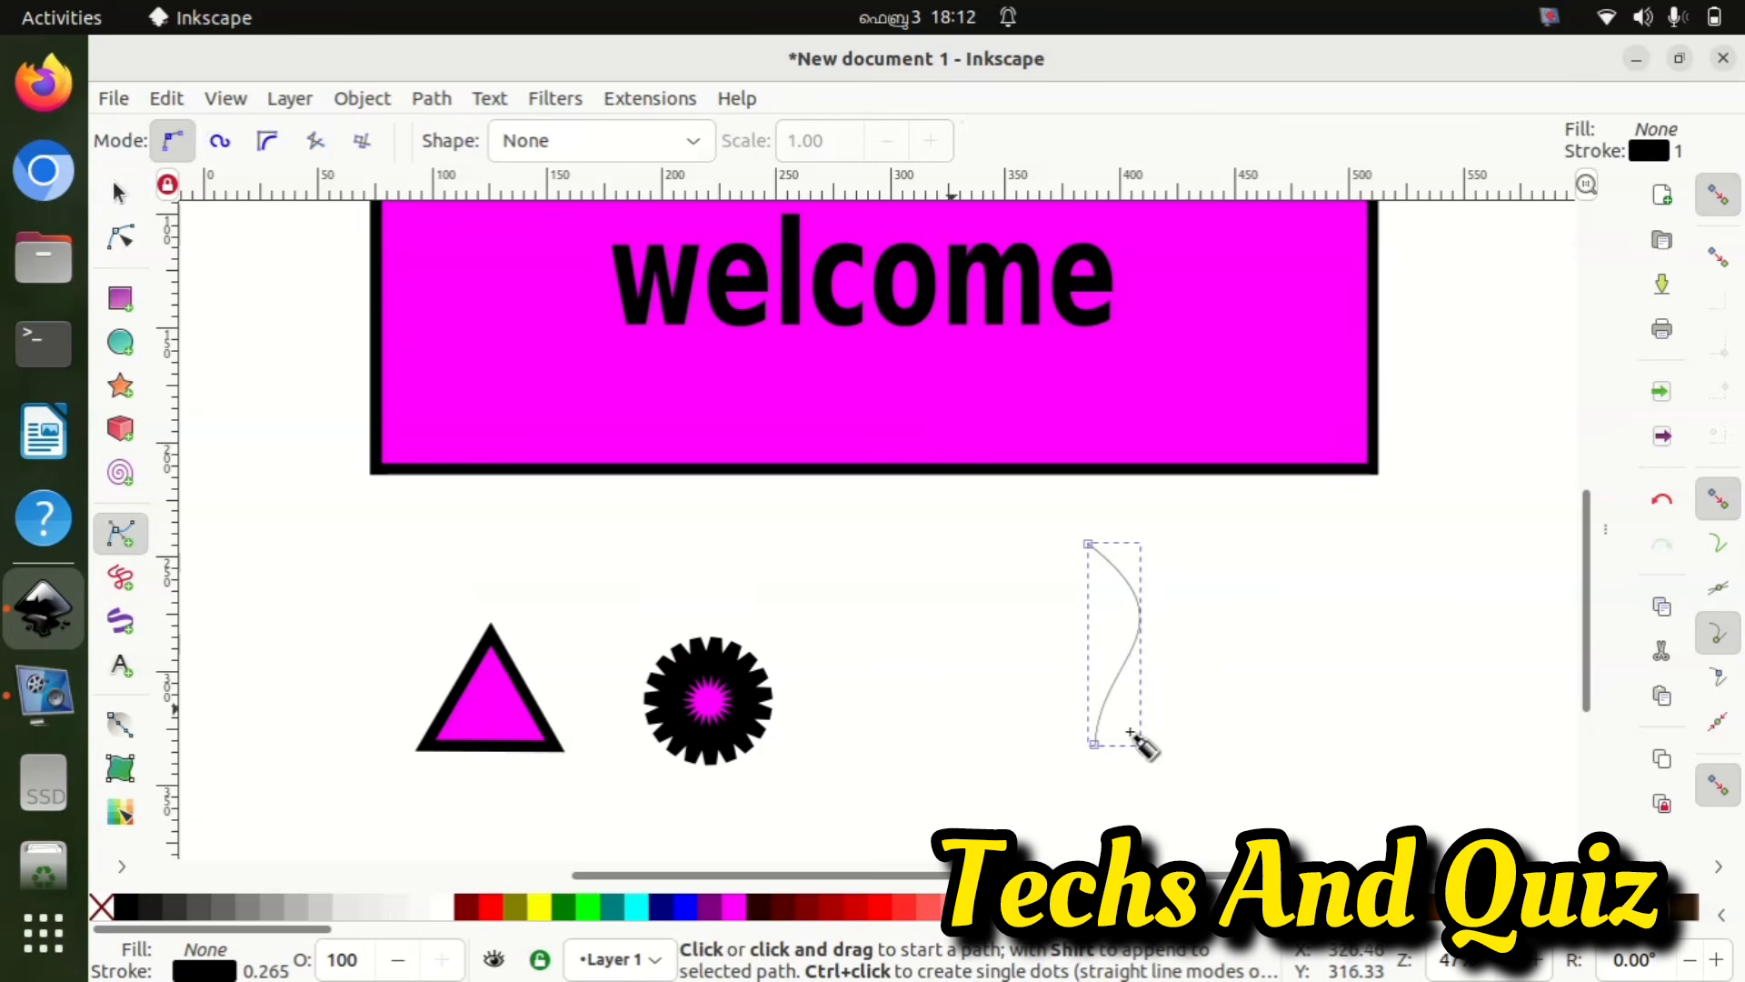
{"action": "left_click", "coordinate": [1356, 669]}
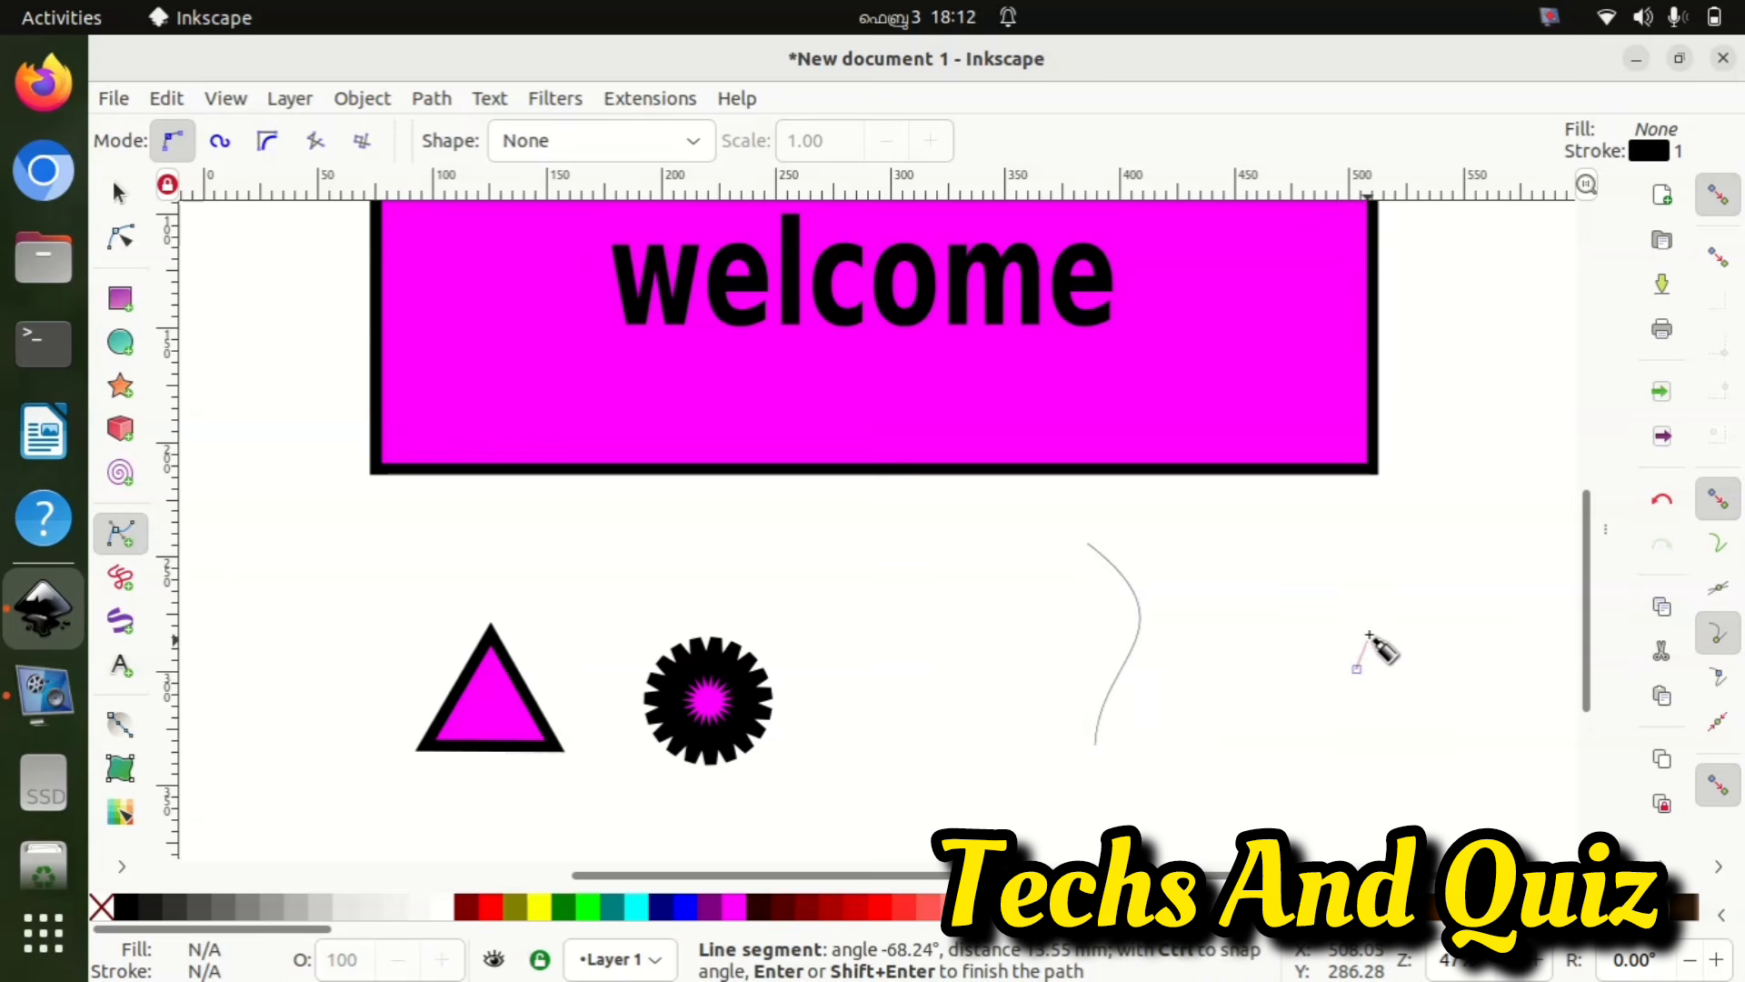
{"action": "left_click", "coordinate": [1401, 549]}
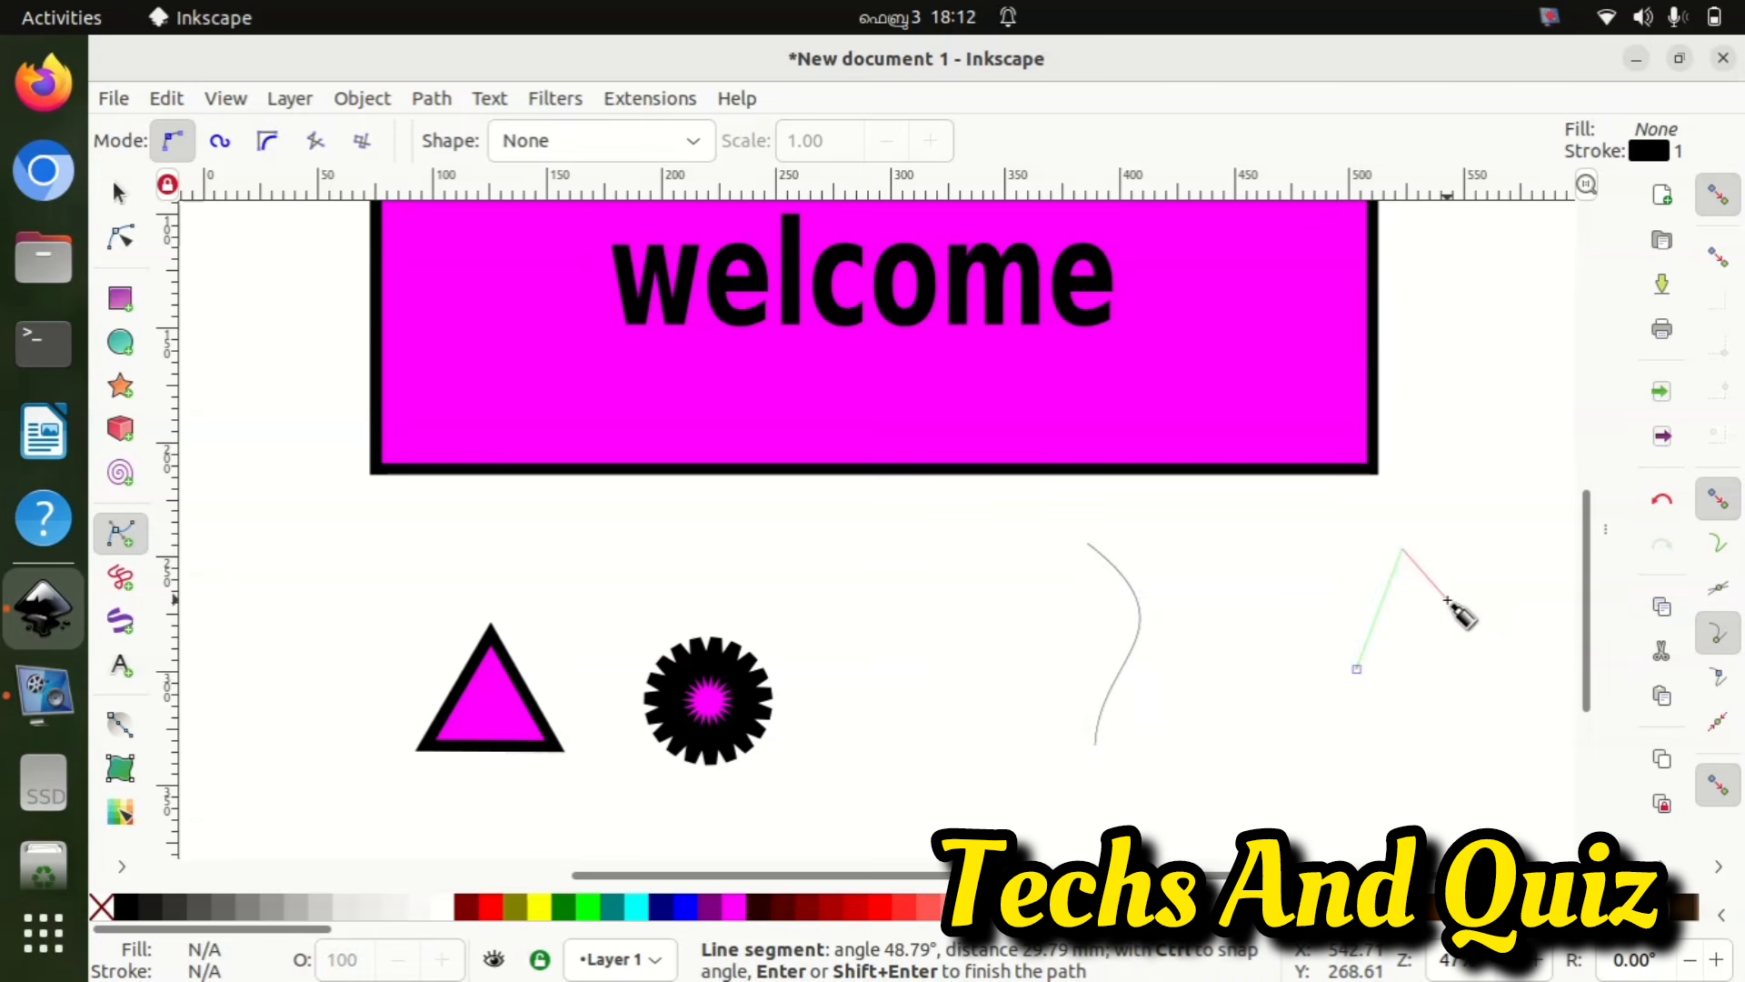
{"action": "left_click", "coordinate": [1473, 662]}
{"action": "left_click", "coordinate": [1353, 669]}
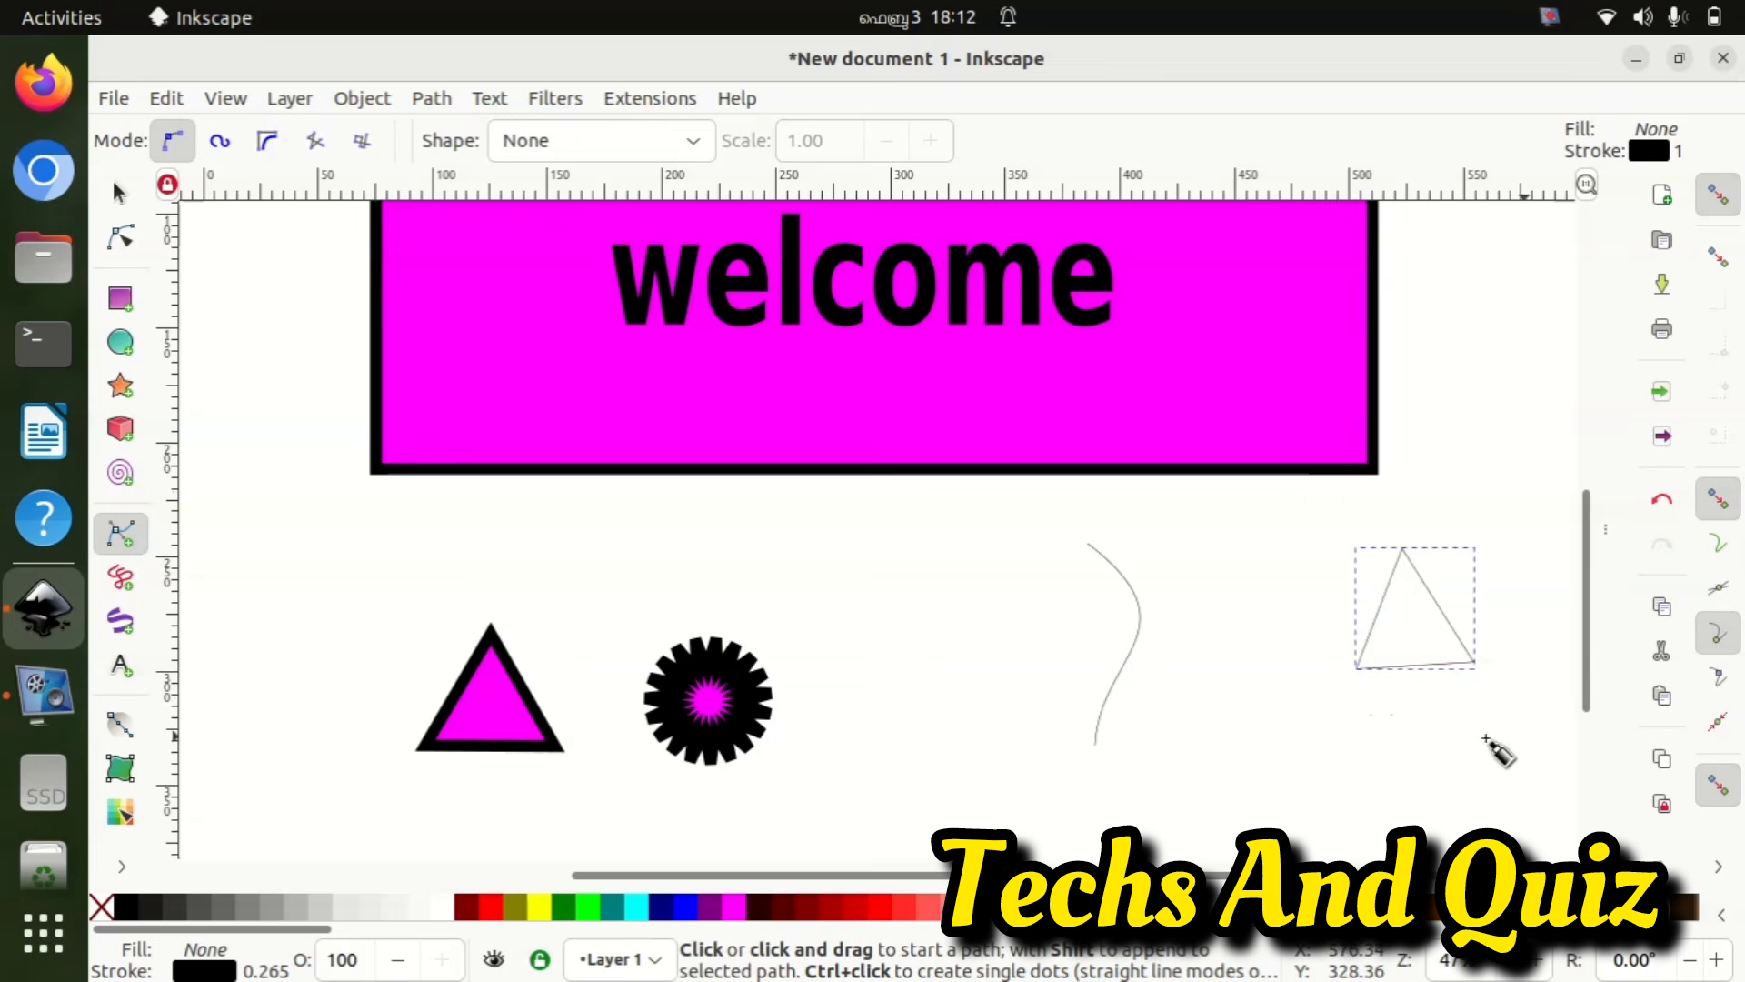
- Draw a closed four-node path about 57 mm wide between the 19-corner star and the S-shaped curve, and fill it with purple
{"action": "left_click_drag", "start_coordinate": [915, 670], "coordinate": [957, 552]}
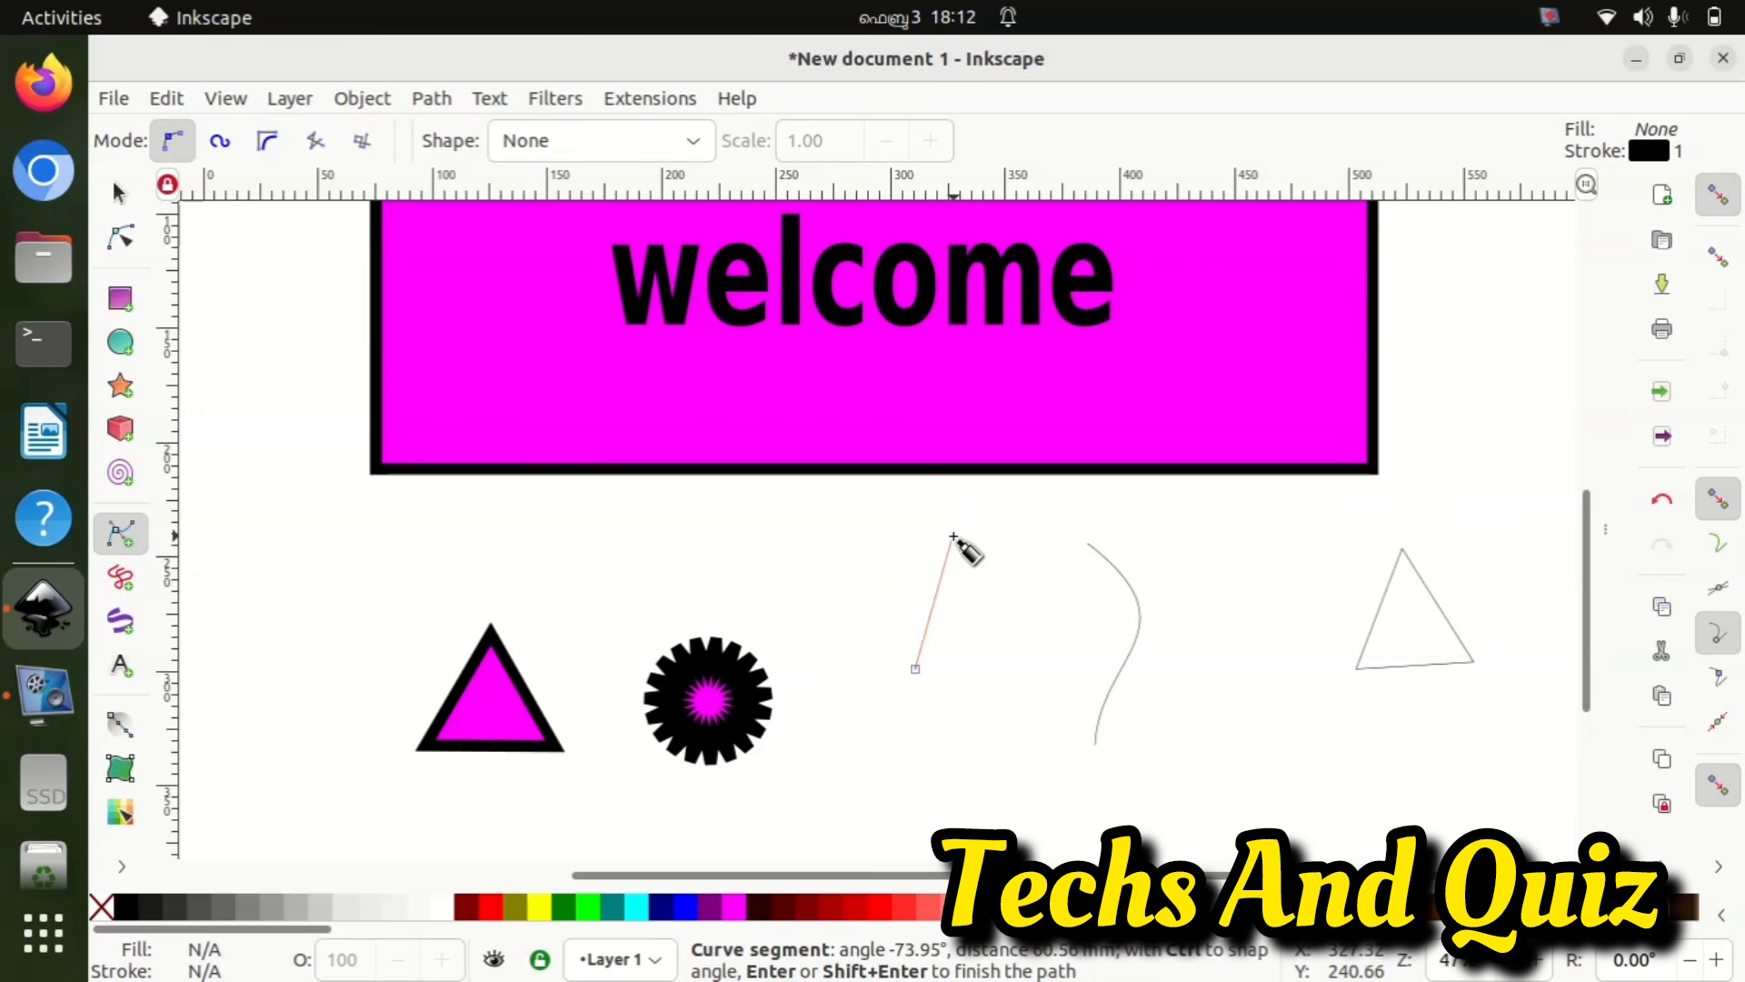
{"action": "left_click", "coordinate": [956, 525]}
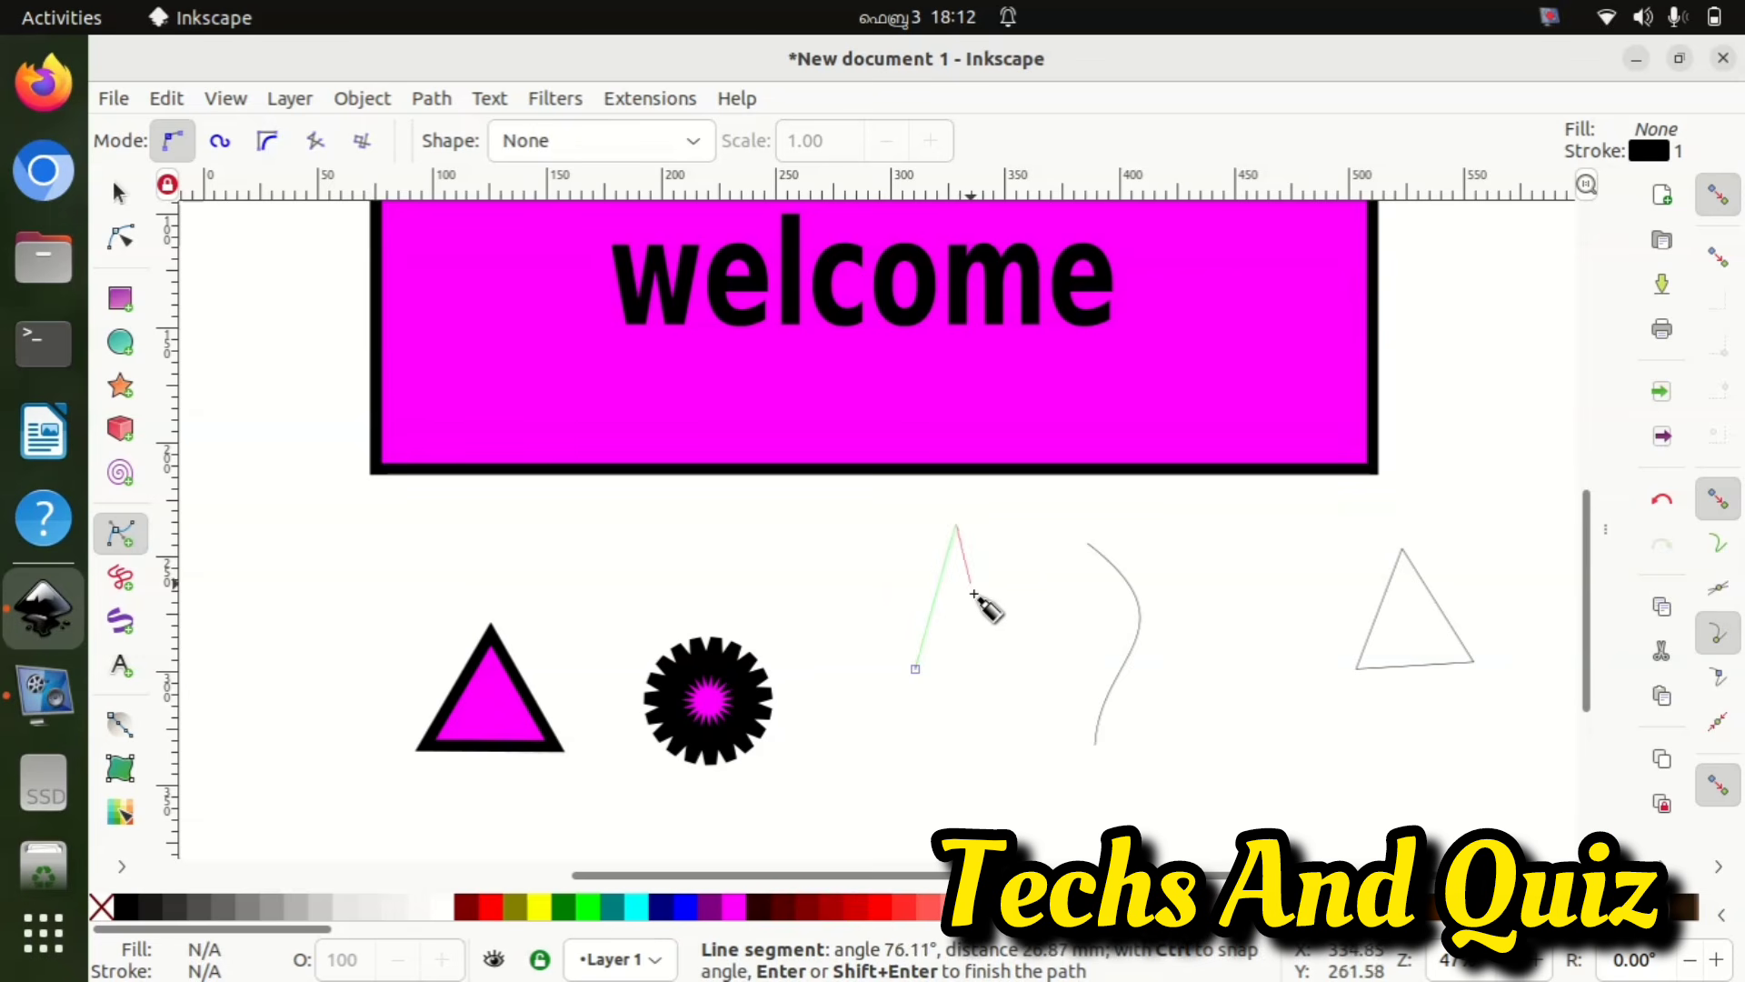
{"action": "left_click", "coordinate": [958, 668]}
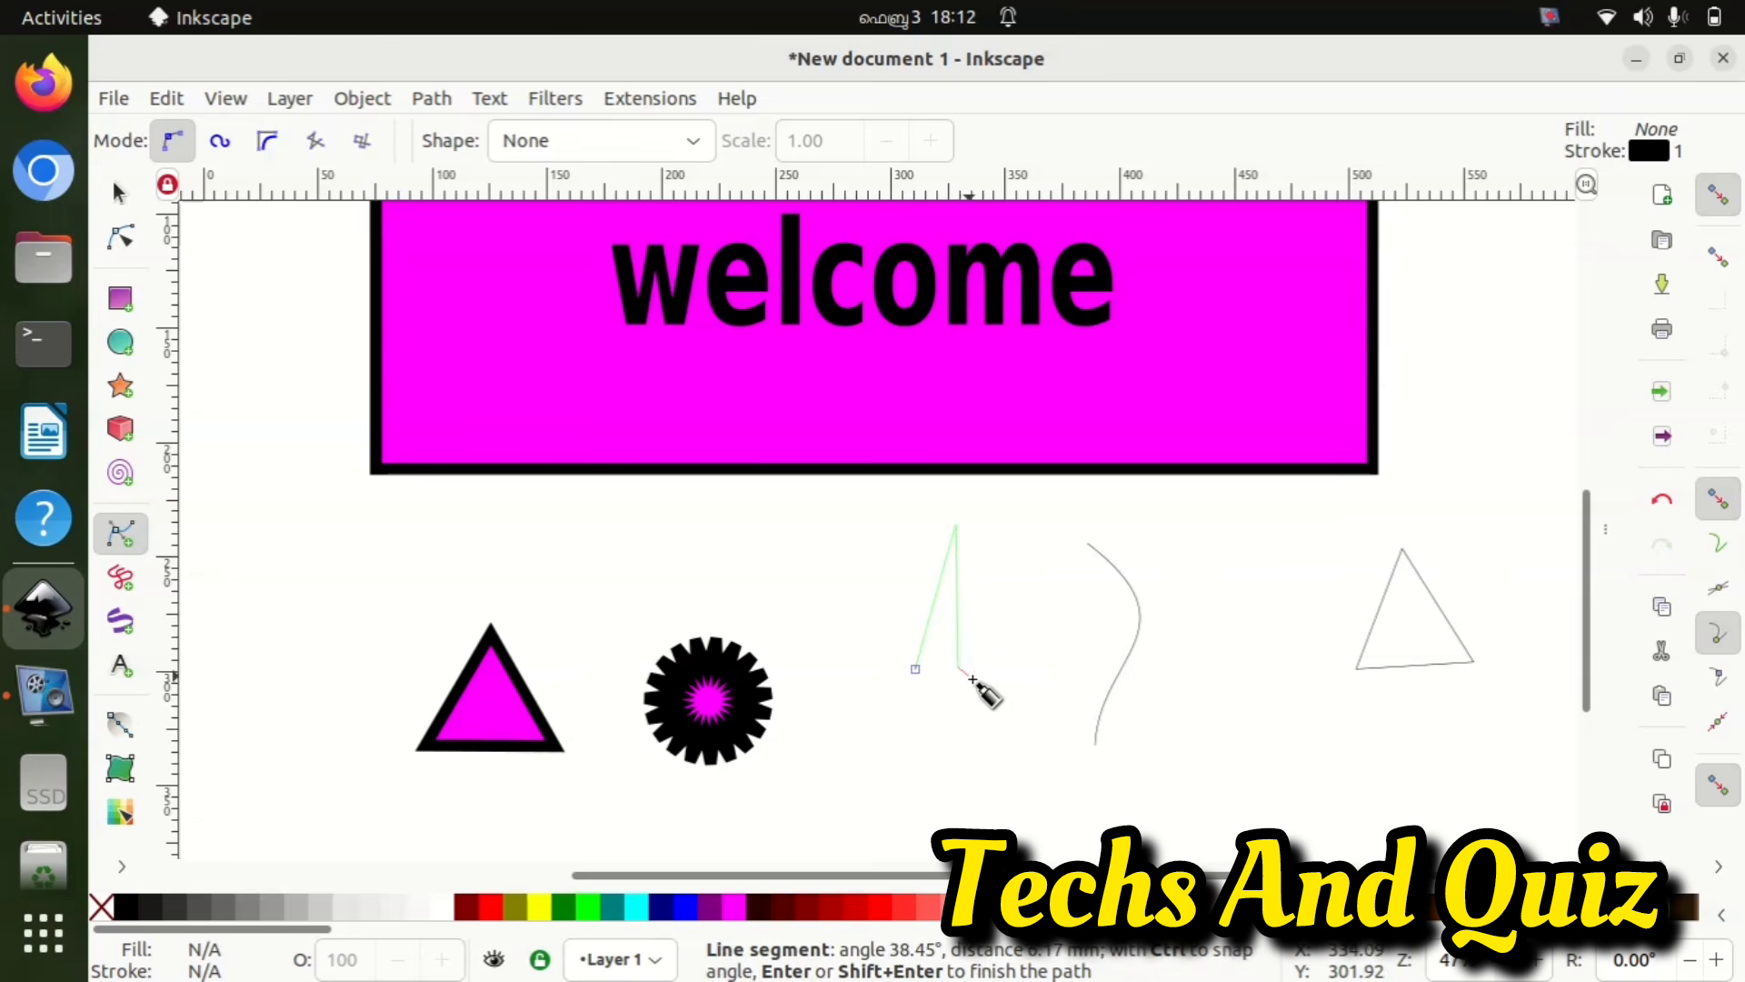
{"action": "left_click", "coordinate": [1045, 755]}
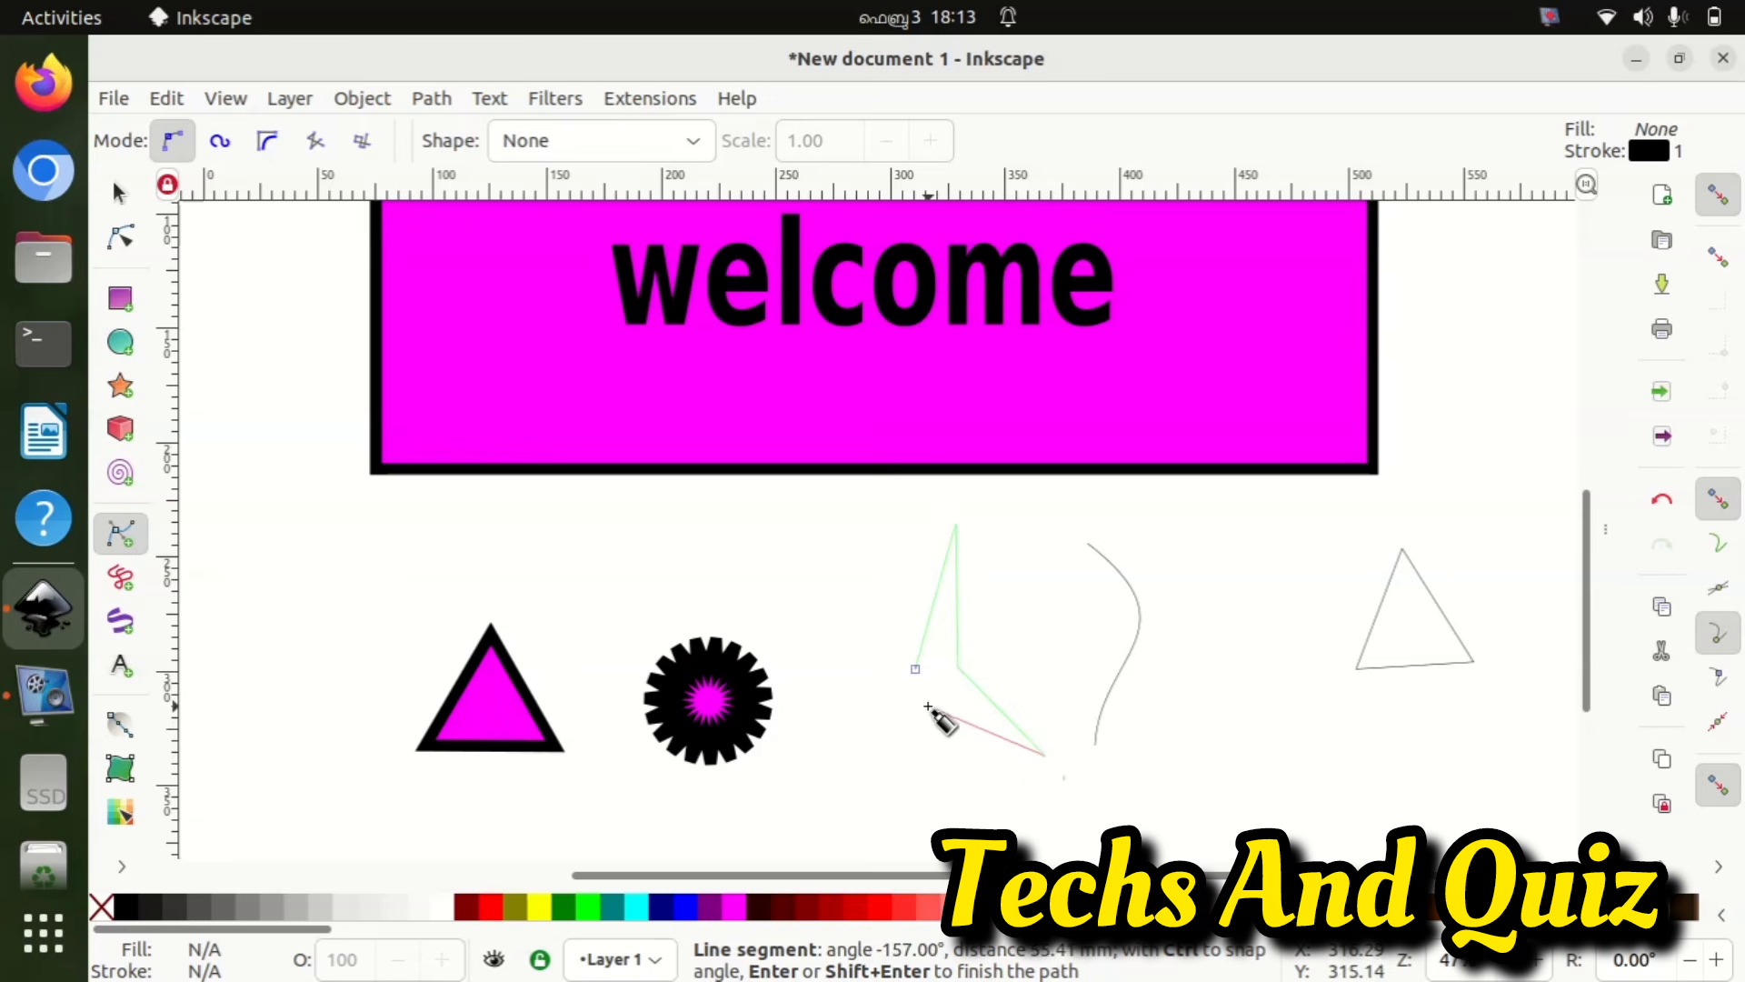
{"action": "left_click", "coordinate": [915, 668]}
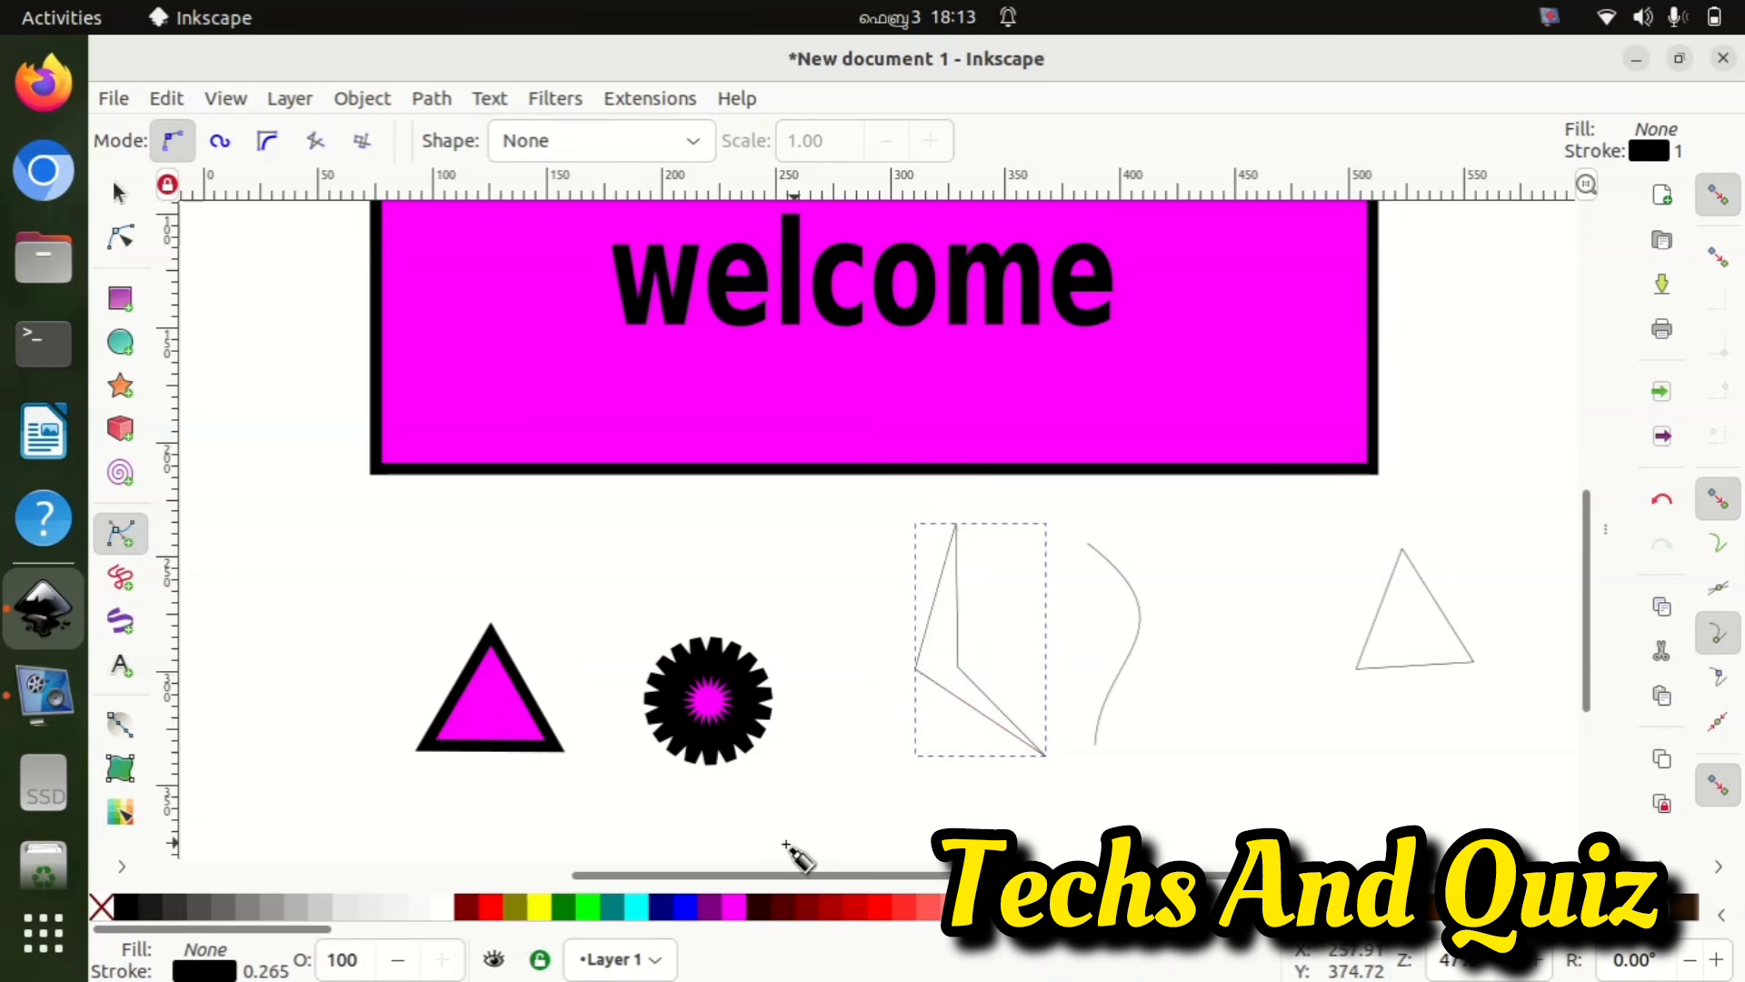
{"action": "left_click", "coordinate": [116, 191]}
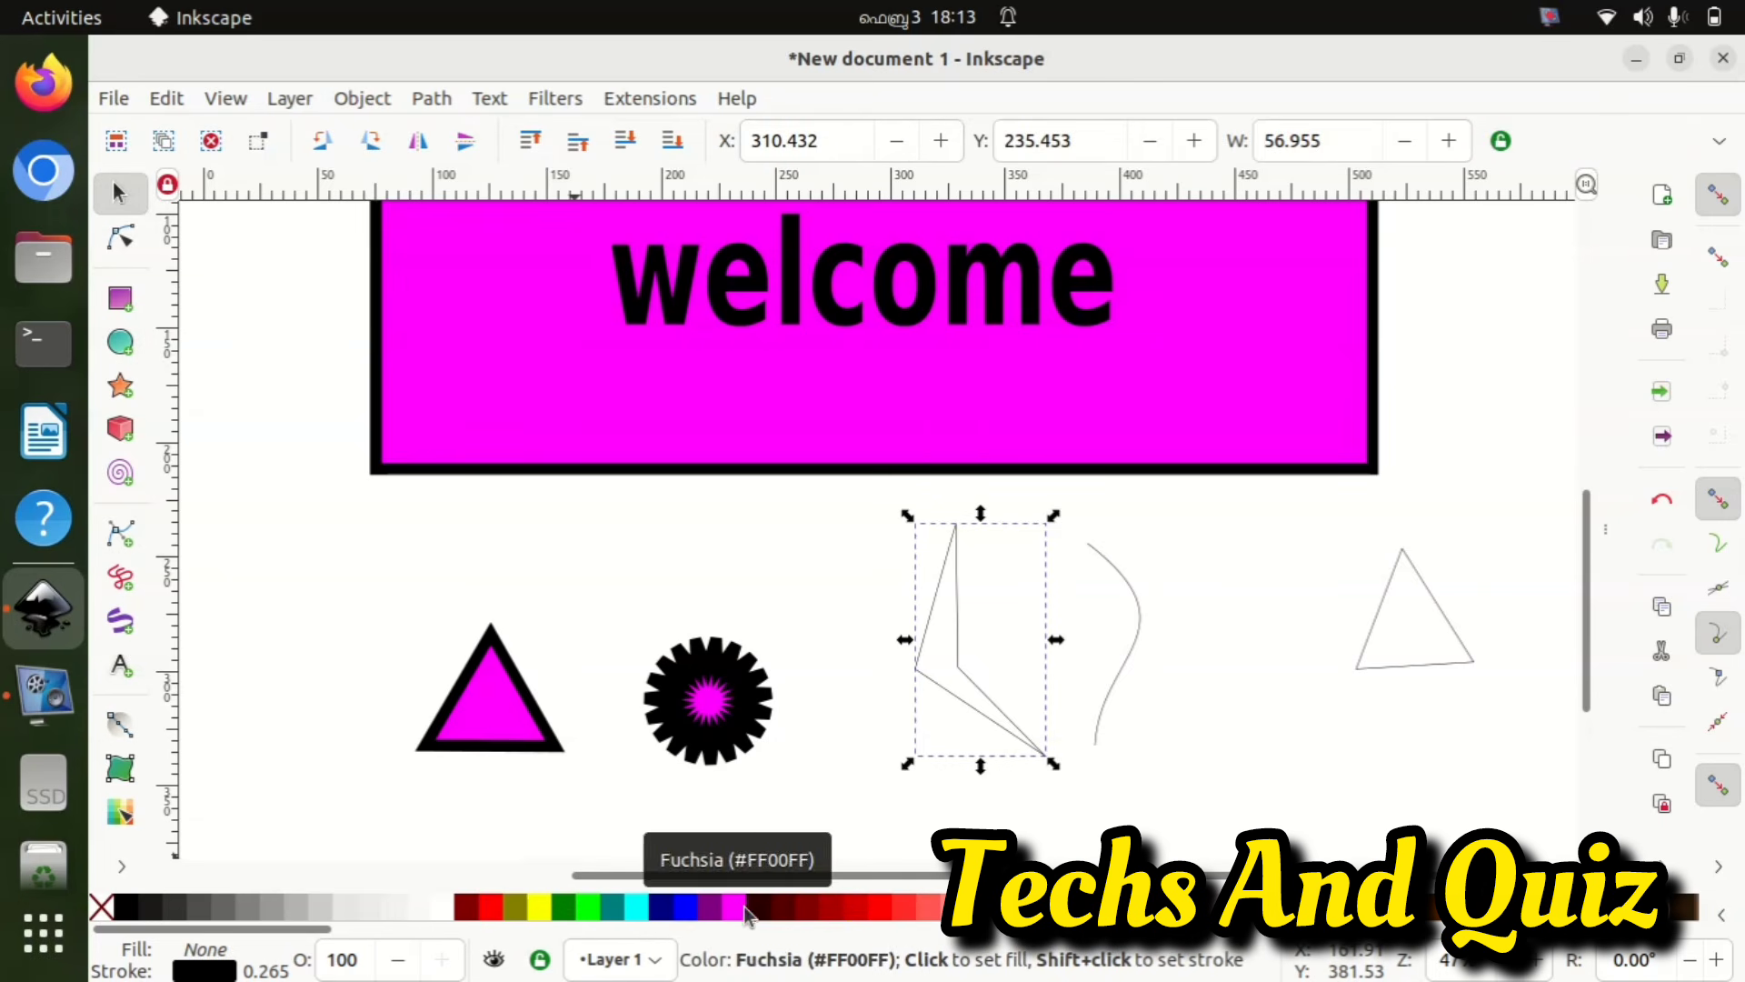
{"action": "left_click", "coordinate": [708, 908]}
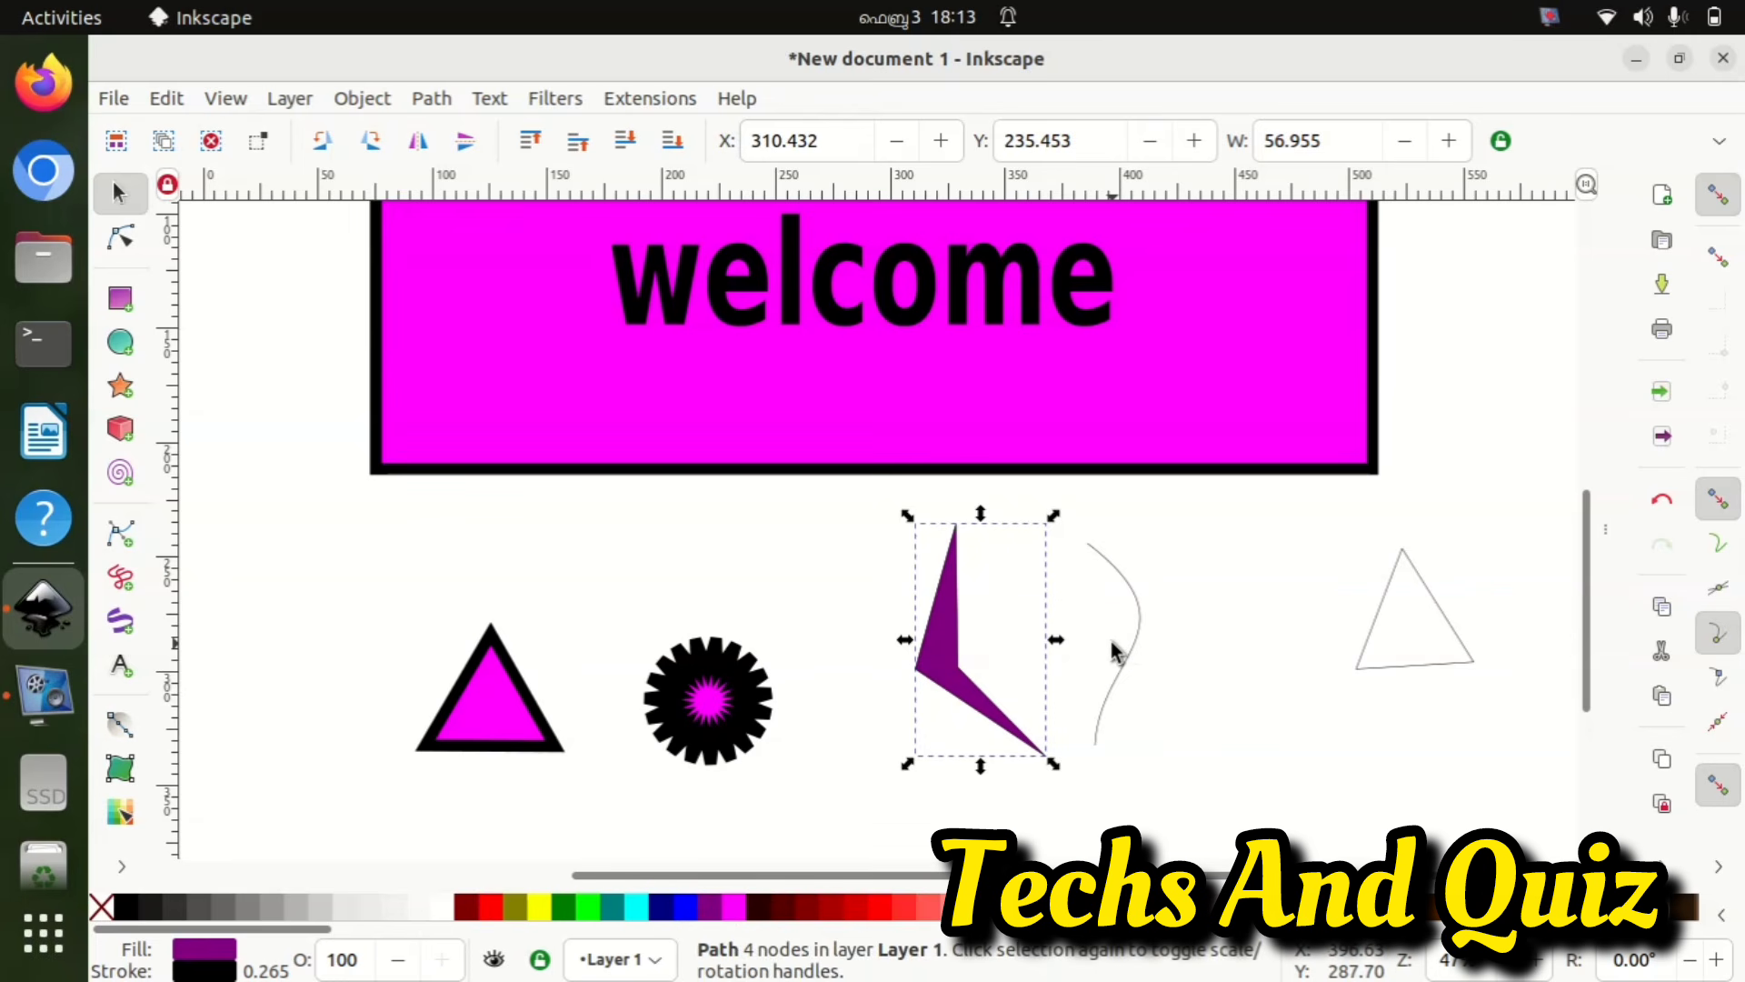
- Fill the Pen-drawn triangle with red (#FF0000) and move it closer to the S-shaped curve, to about X 468, Y 268 mm
{"action": "left_click", "coordinate": [1158, 724]}
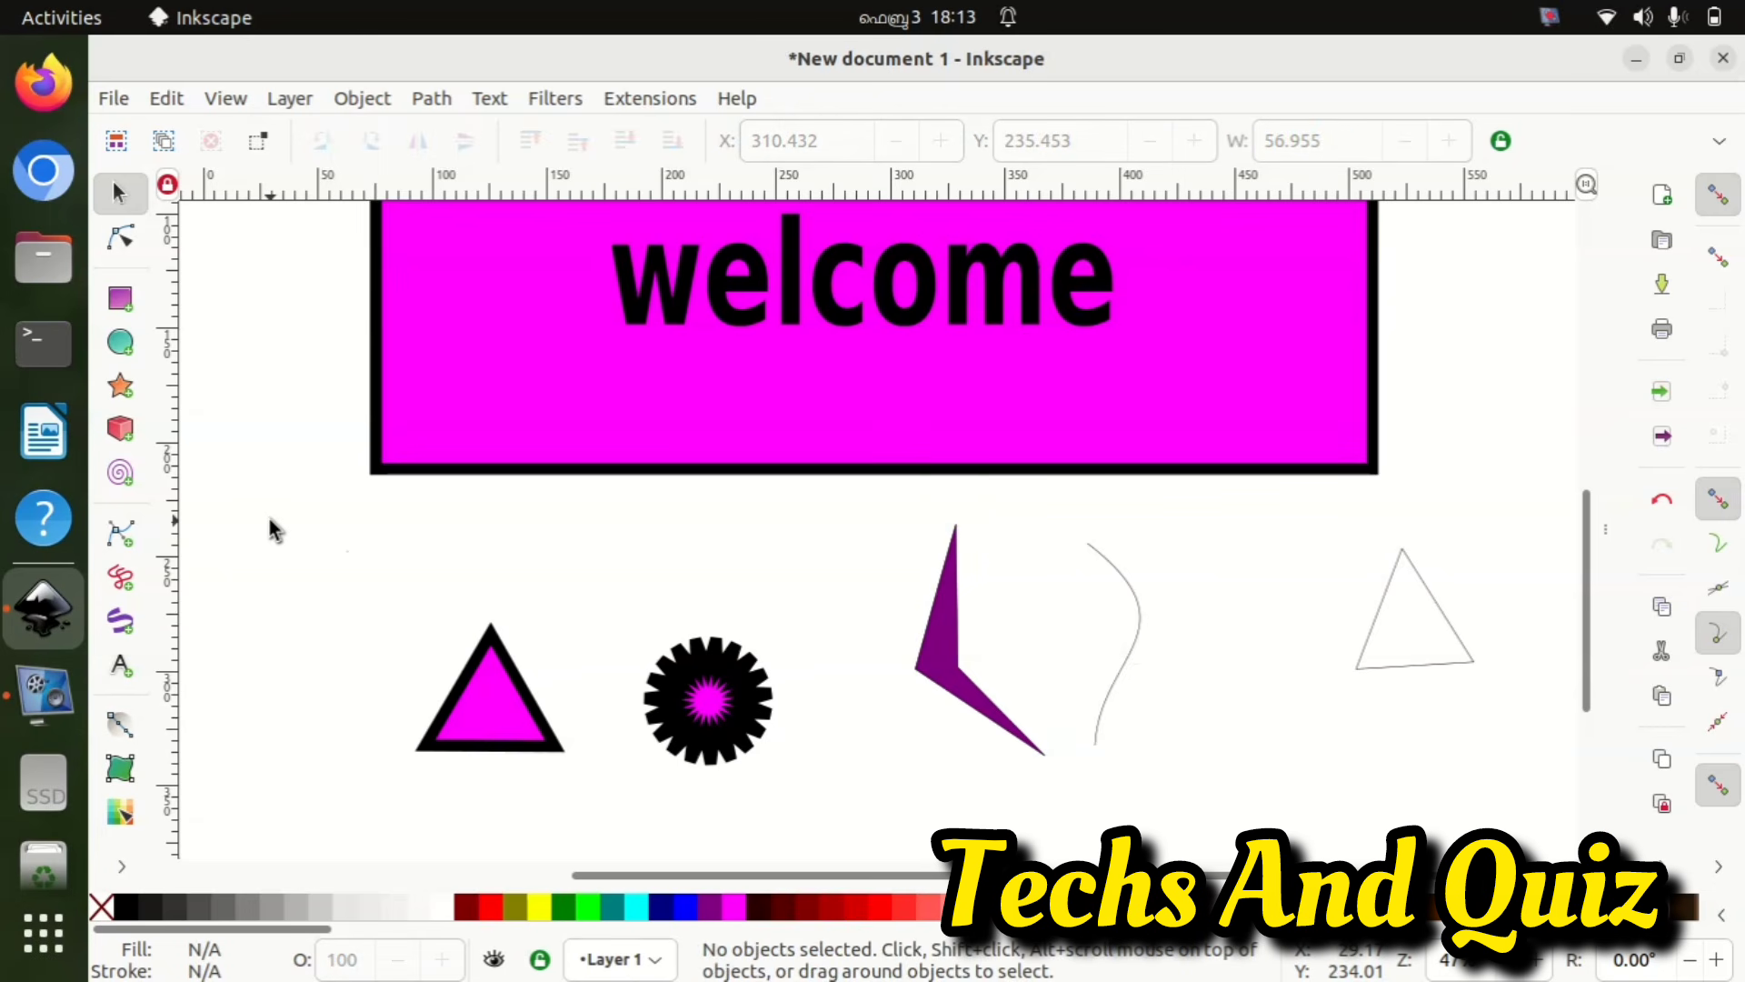
{"action": "left_click", "coordinate": [125, 532]}
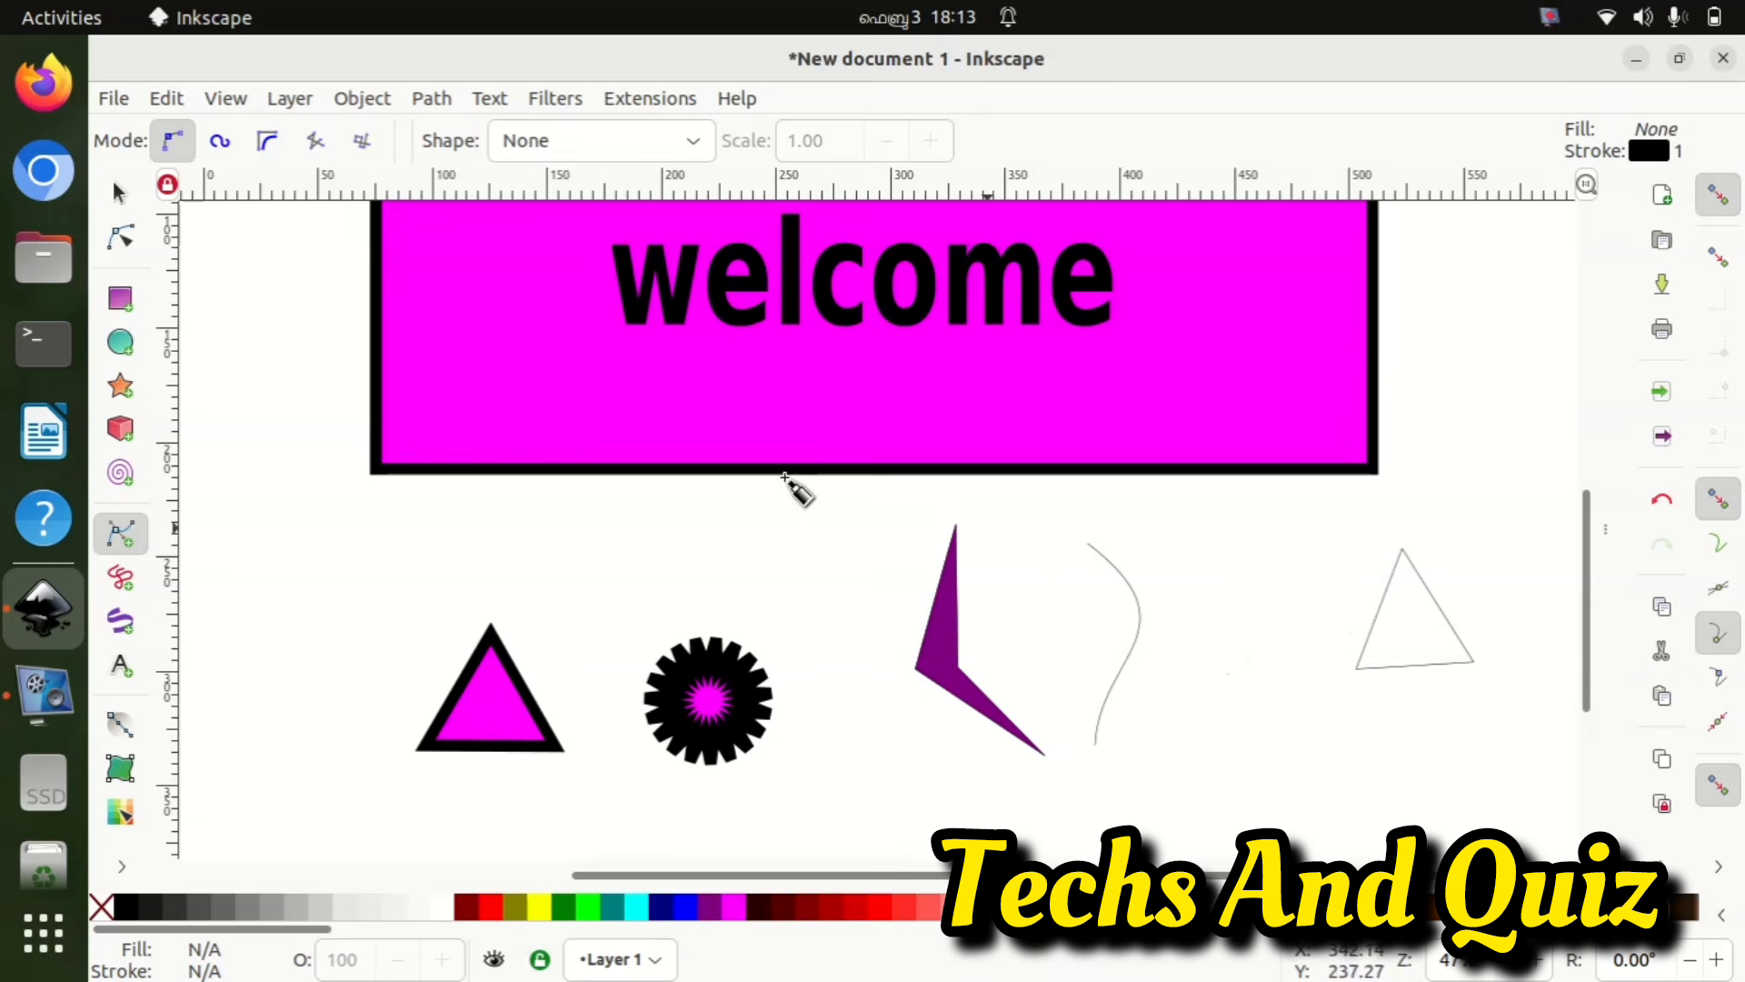
{"action": "left_click", "coordinate": [118, 193]}
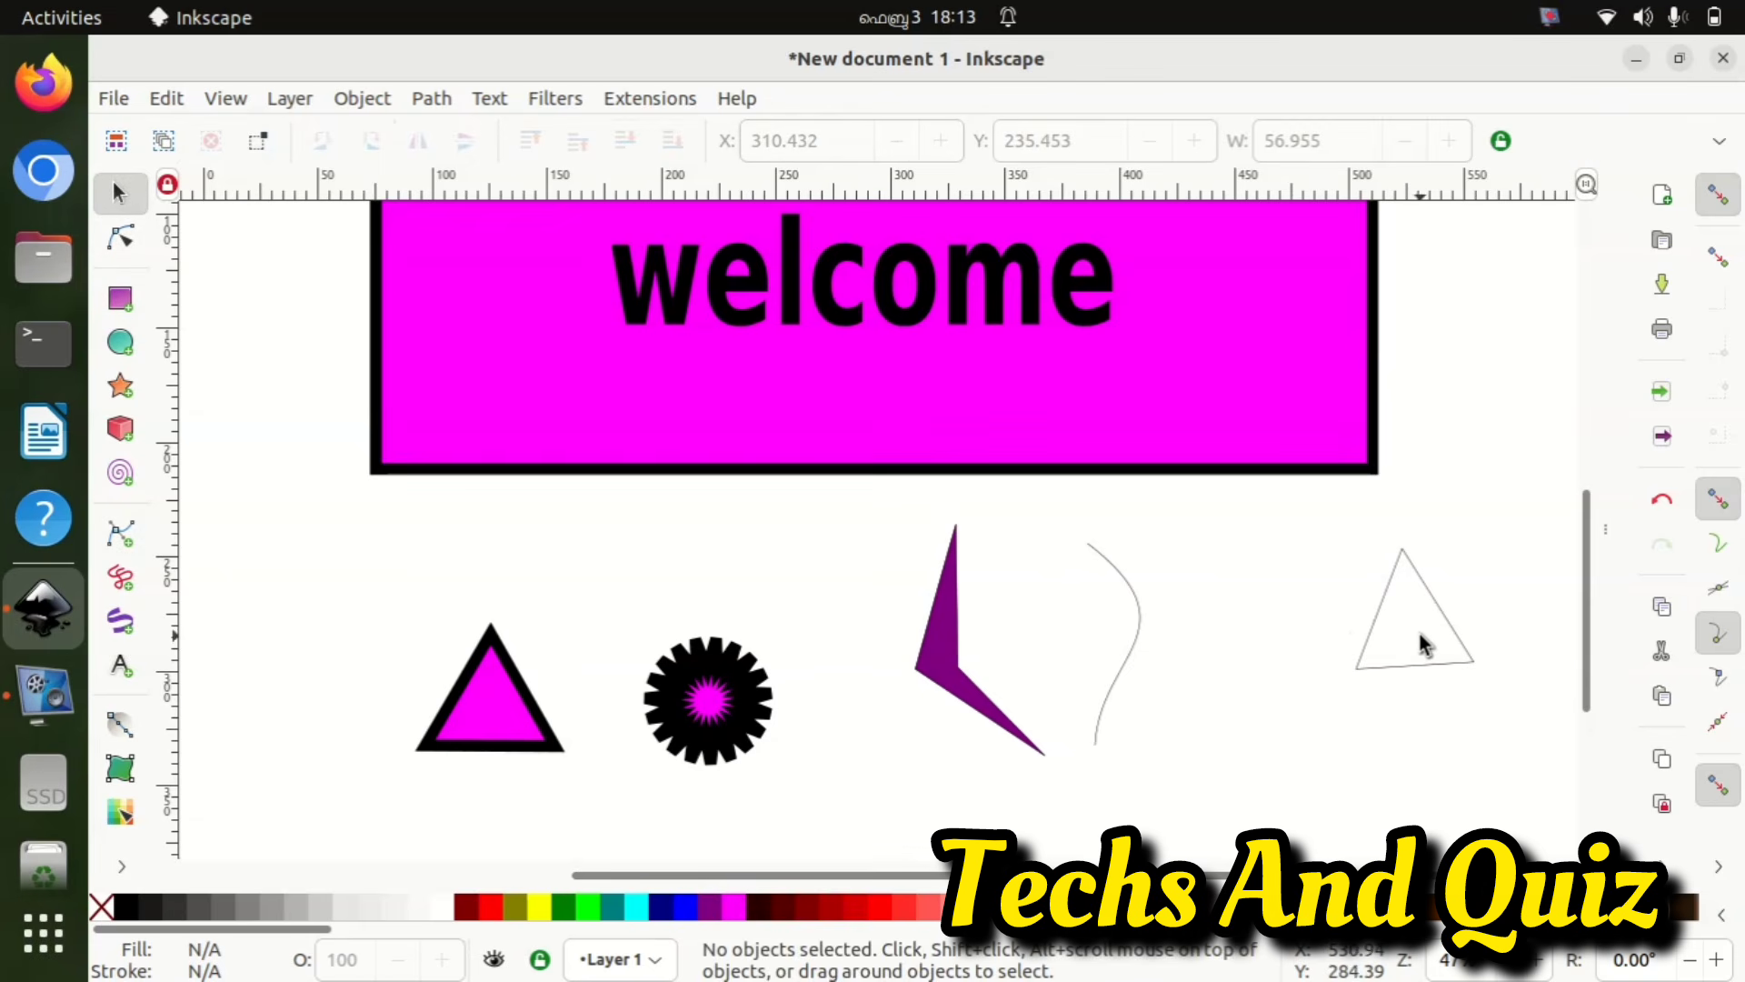
{"action": "left_click", "coordinate": [1435, 665]}
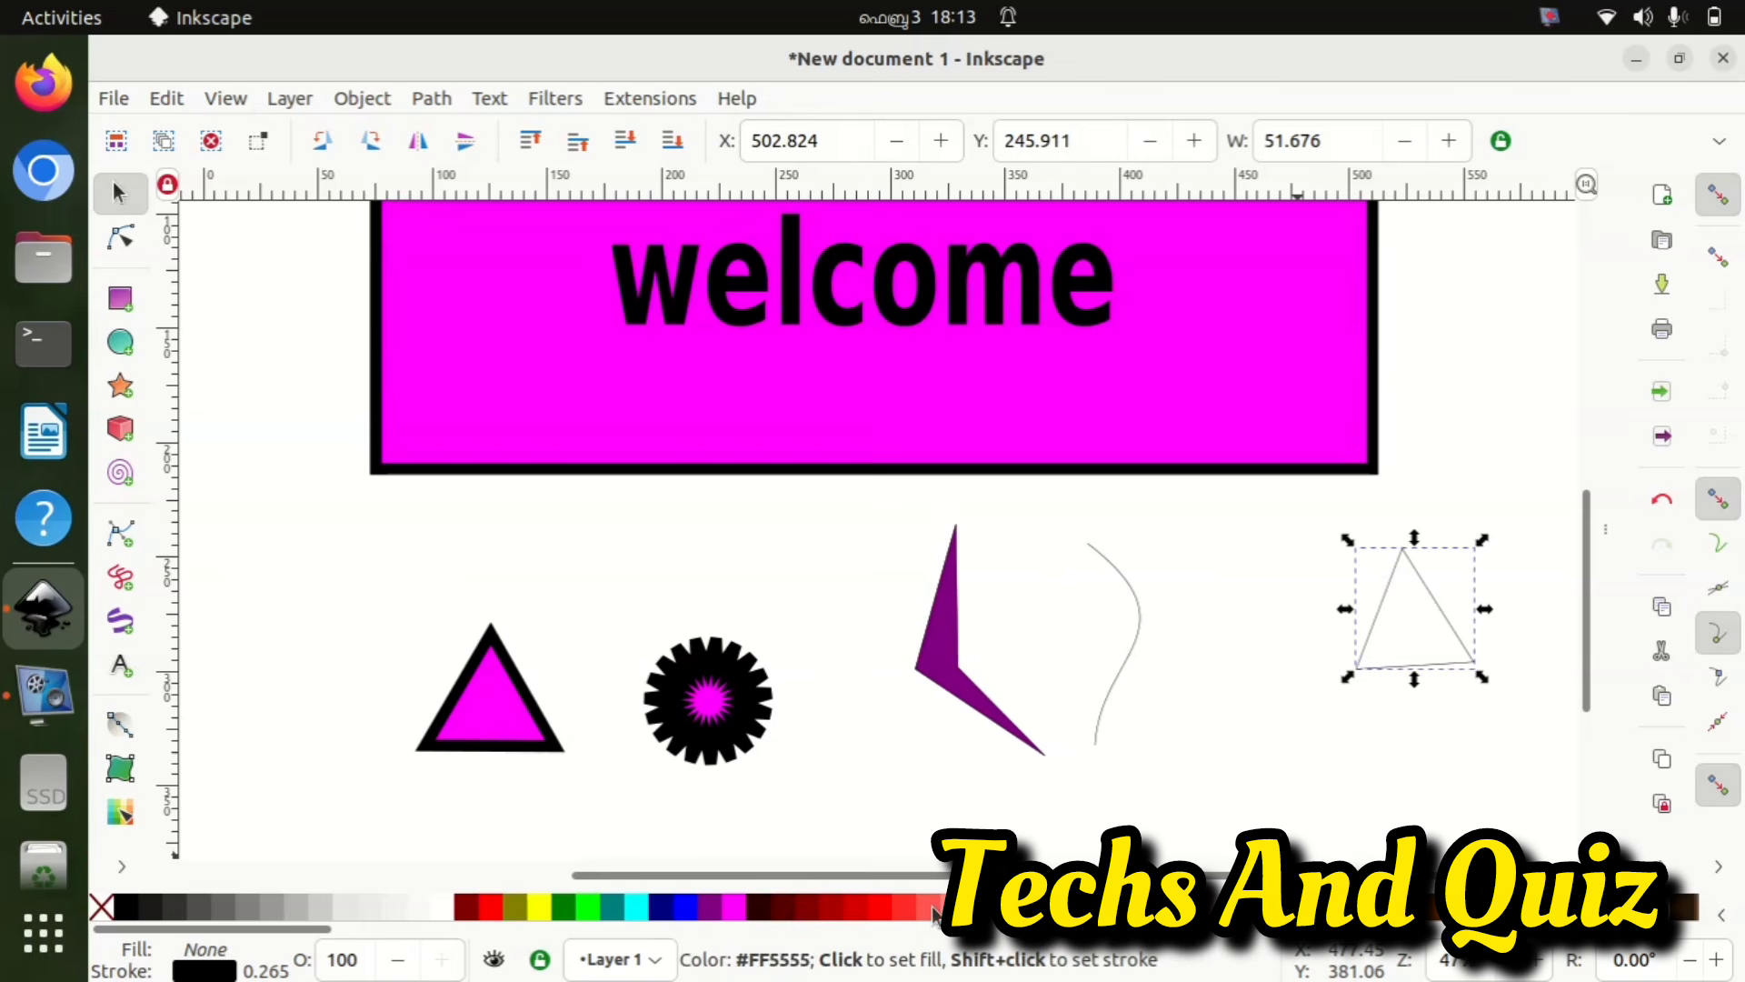
{"action": "left_click", "coordinate": [886, 909]}
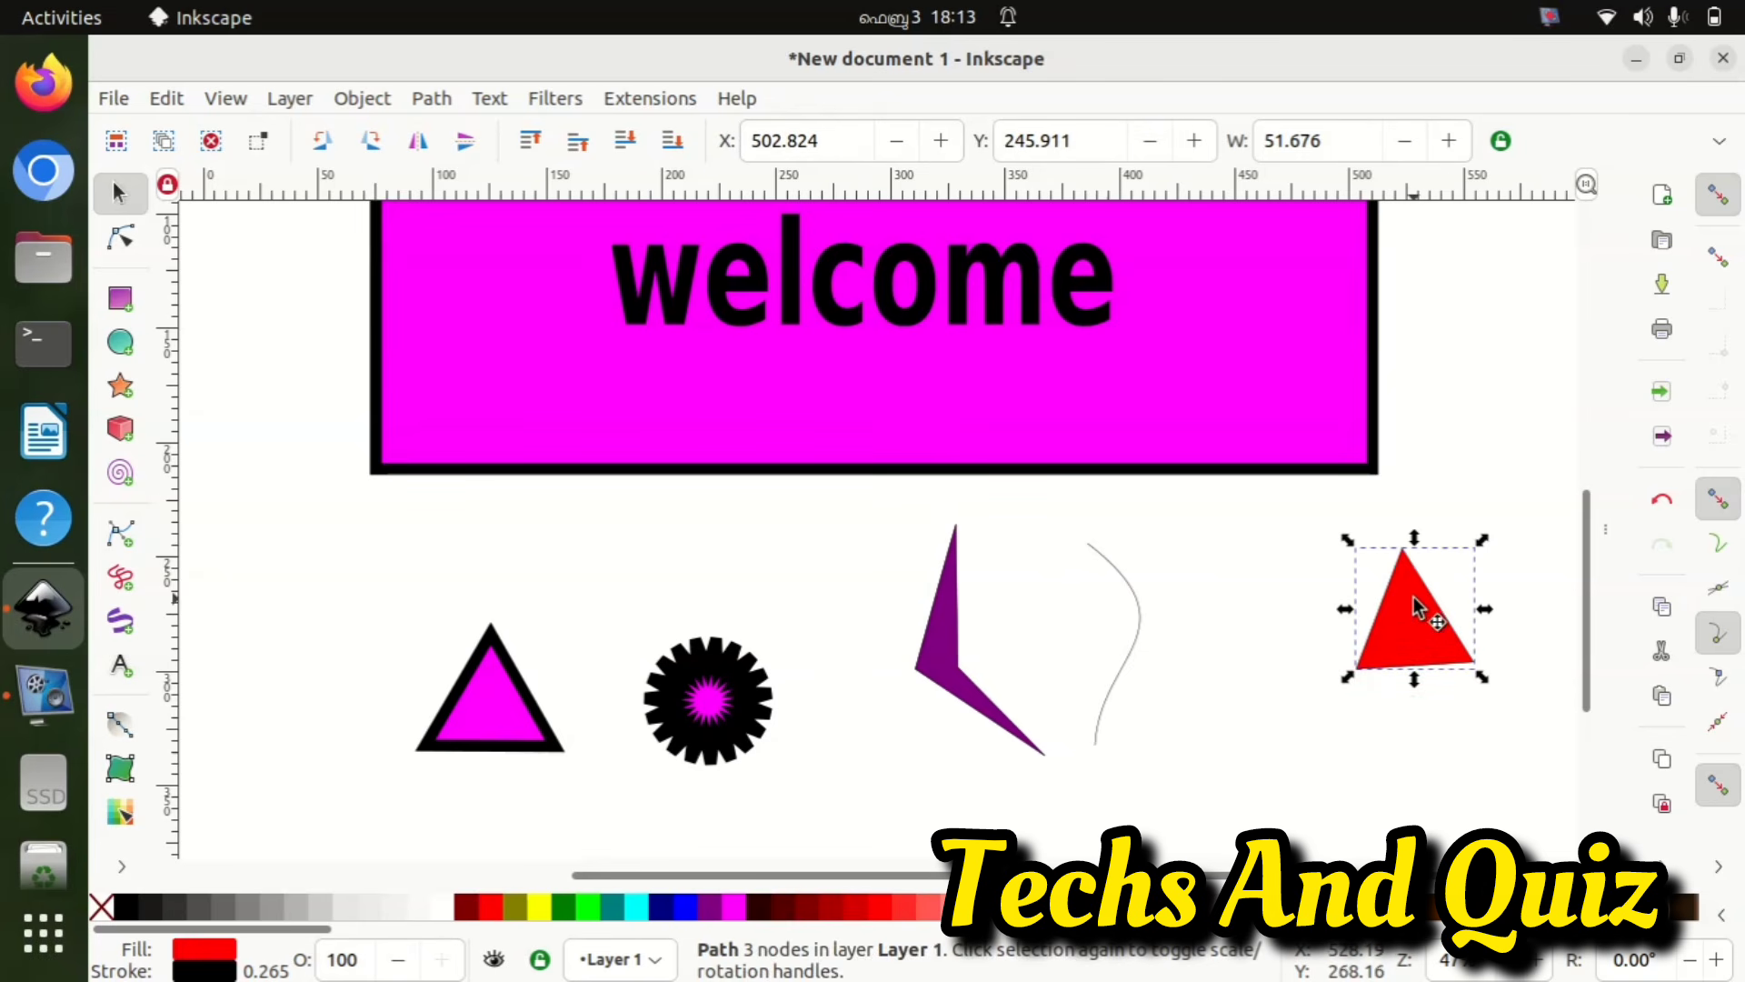
{"action": "left_click_drag", "start_coordinate": [1421, 623], "coordinate": [1327, 661]}
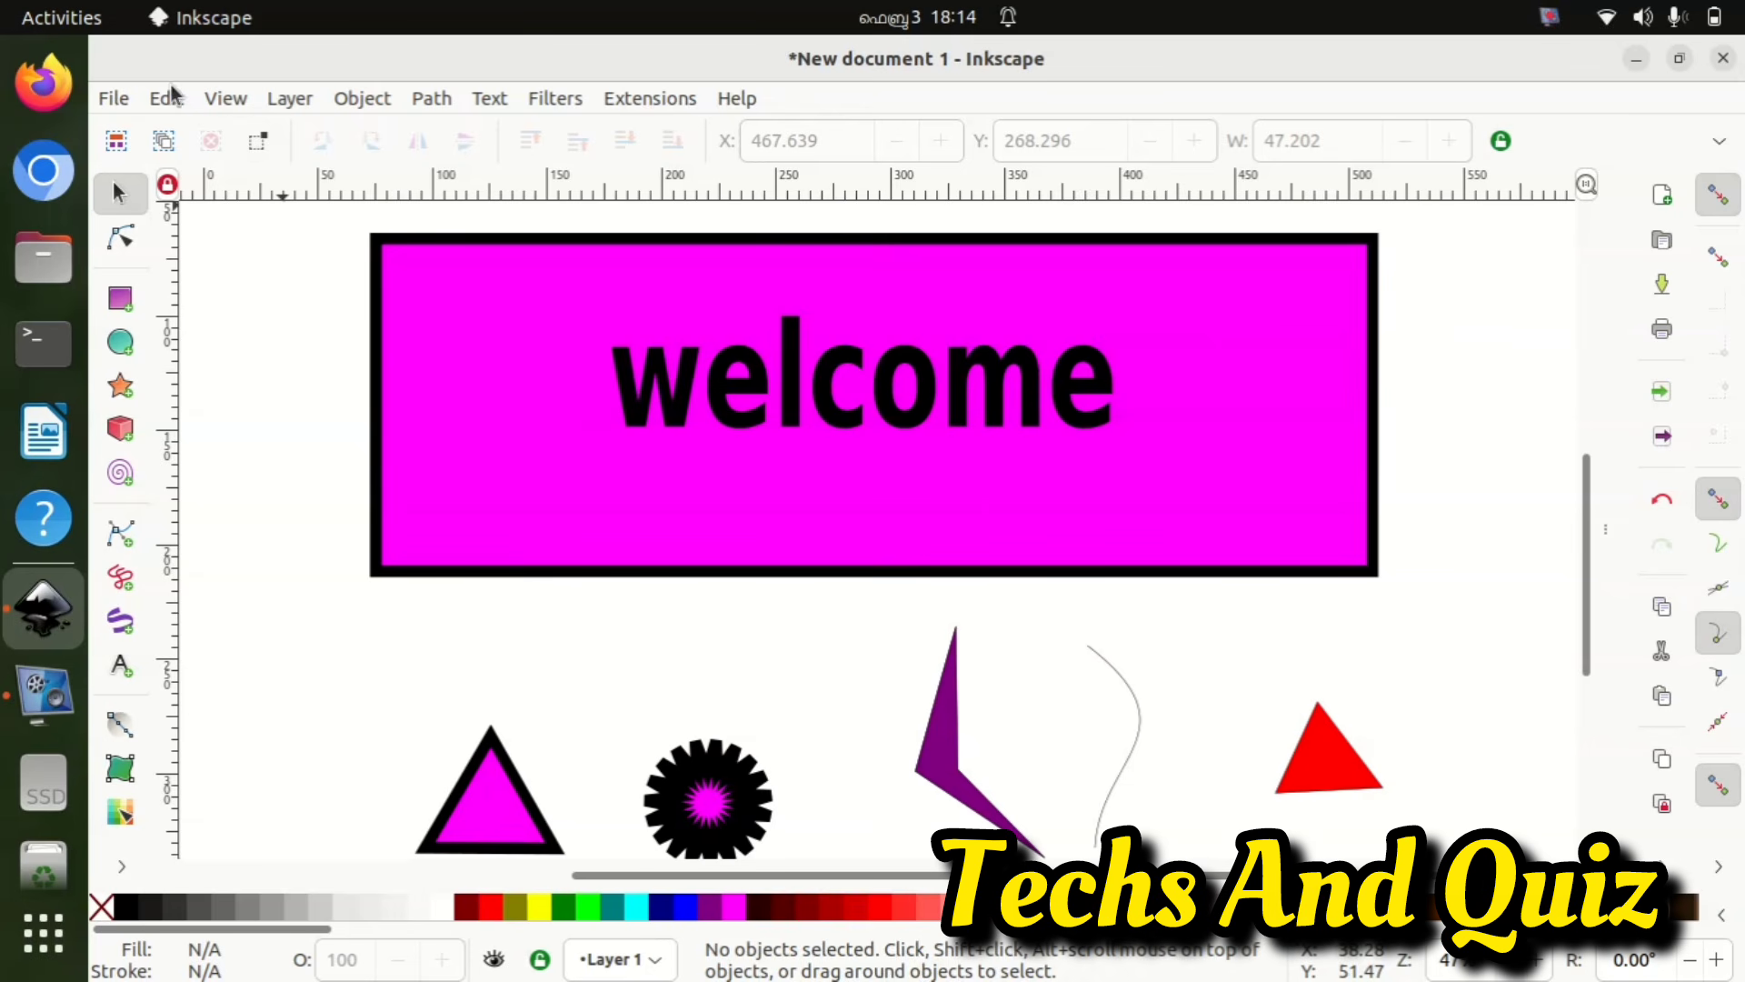
- Import Fruit.png from the Images10 folder as an embedded image, and place it beside the banner at about 85 mm wide
{"action": "left_click", "coordinate": [113, 100]}
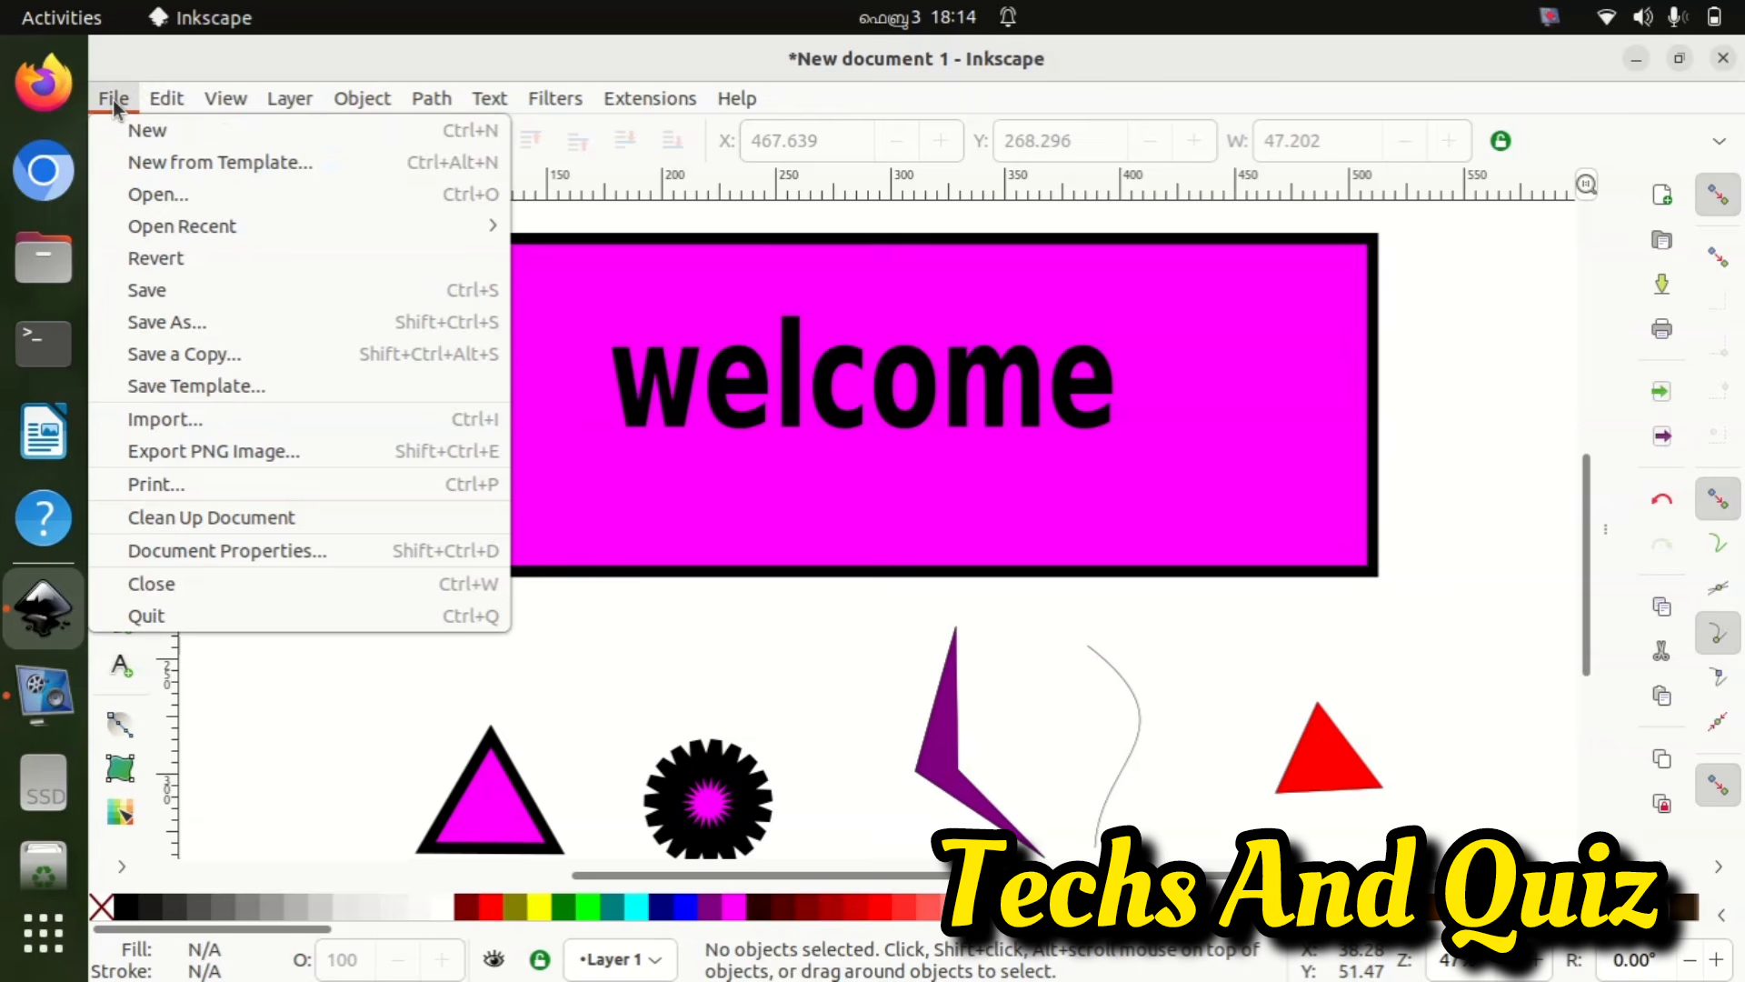
{"action": "left_click", "coordinate": [241, 421]}
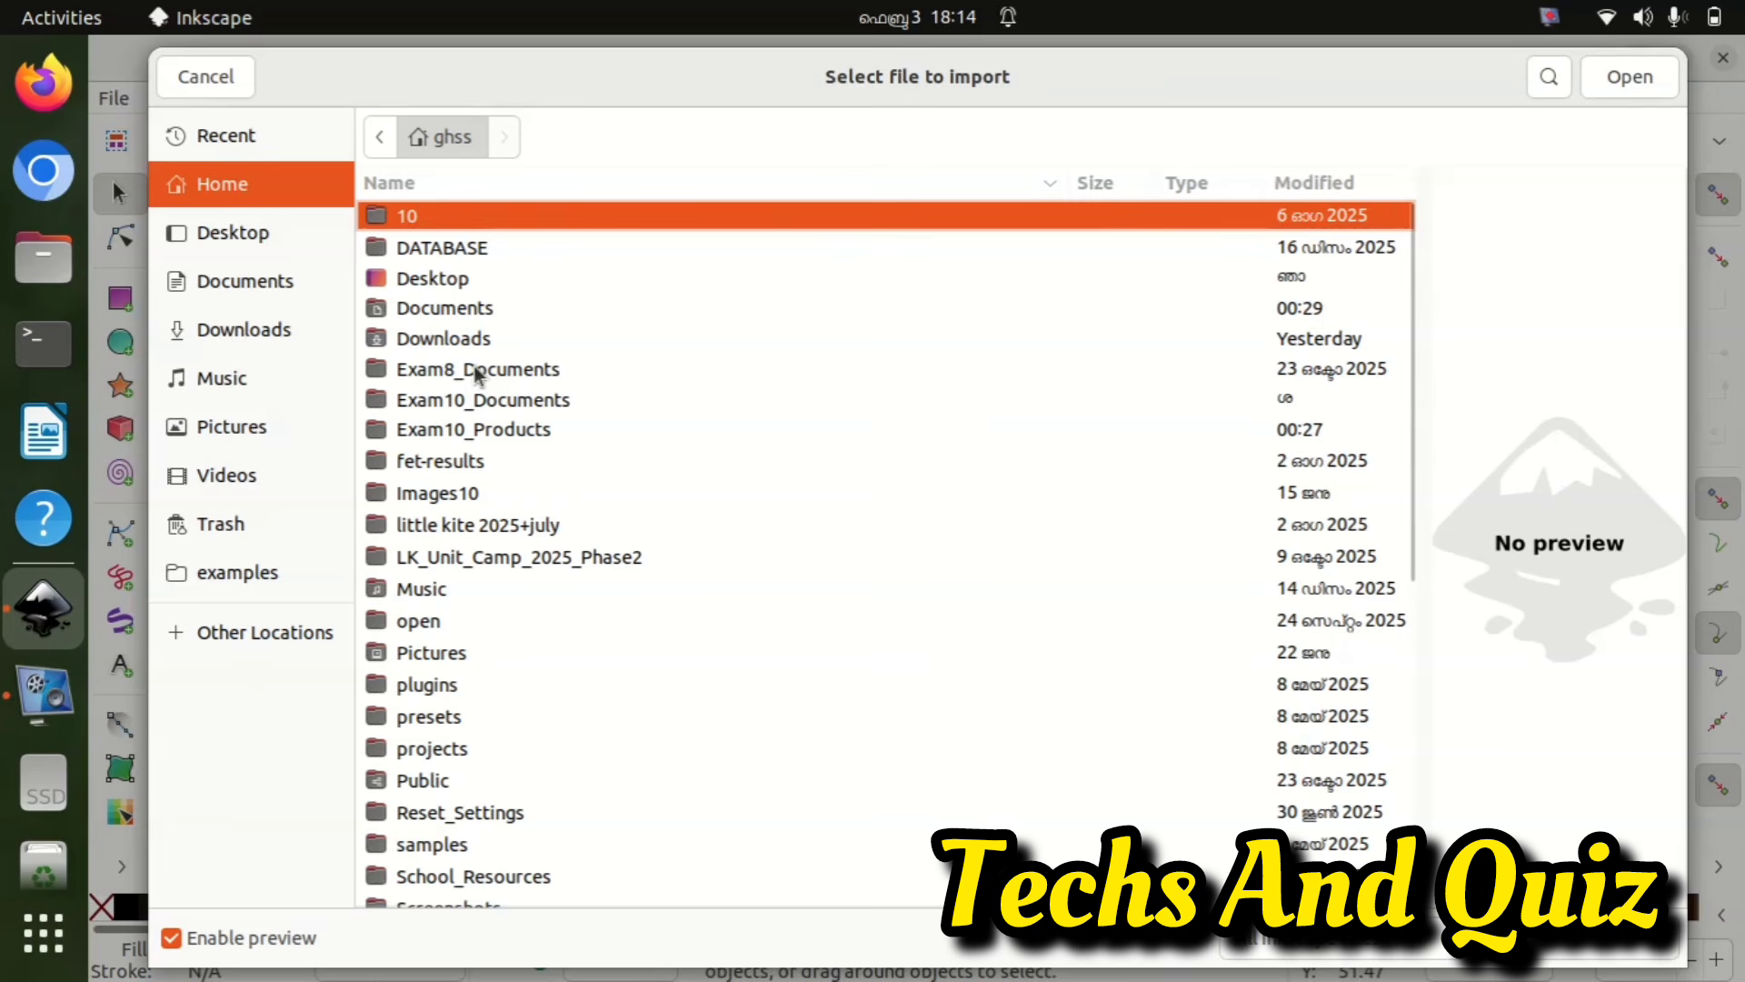
{"action": "double_click", "coordinate": [477, 497]}
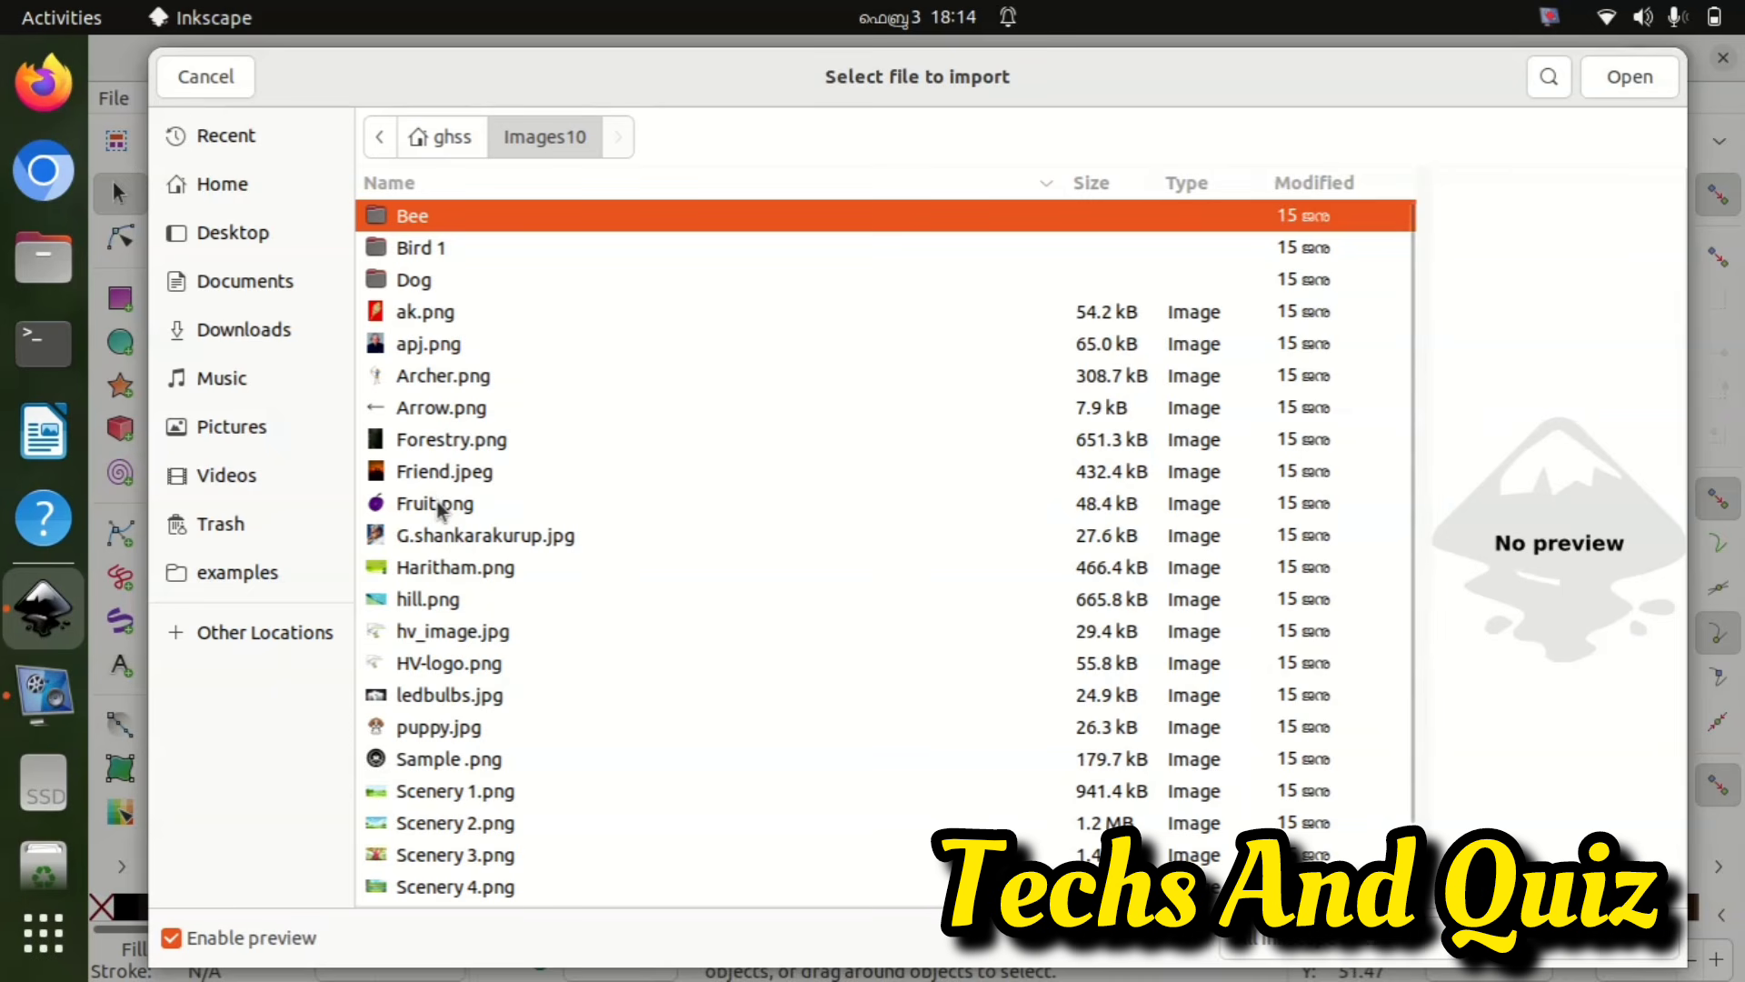
{"action": "left_click", "coordinate": [439, 506]}
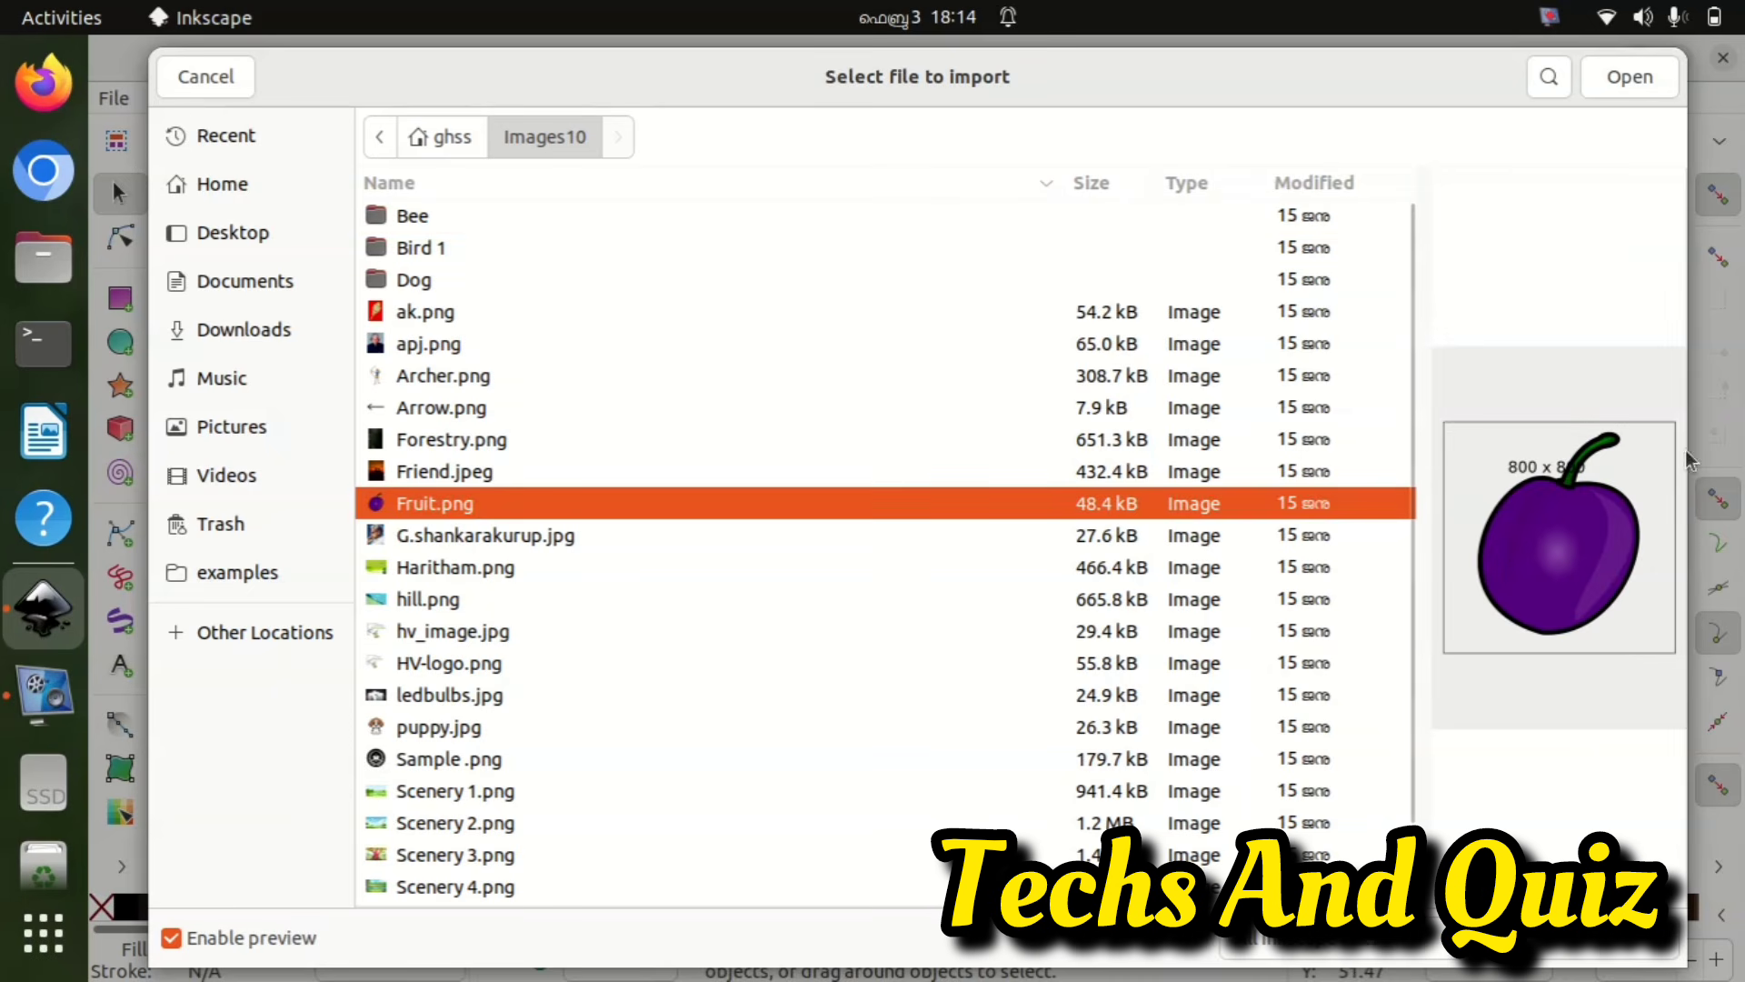
{"action": "left_click", "coordinate": [1622, 78]}
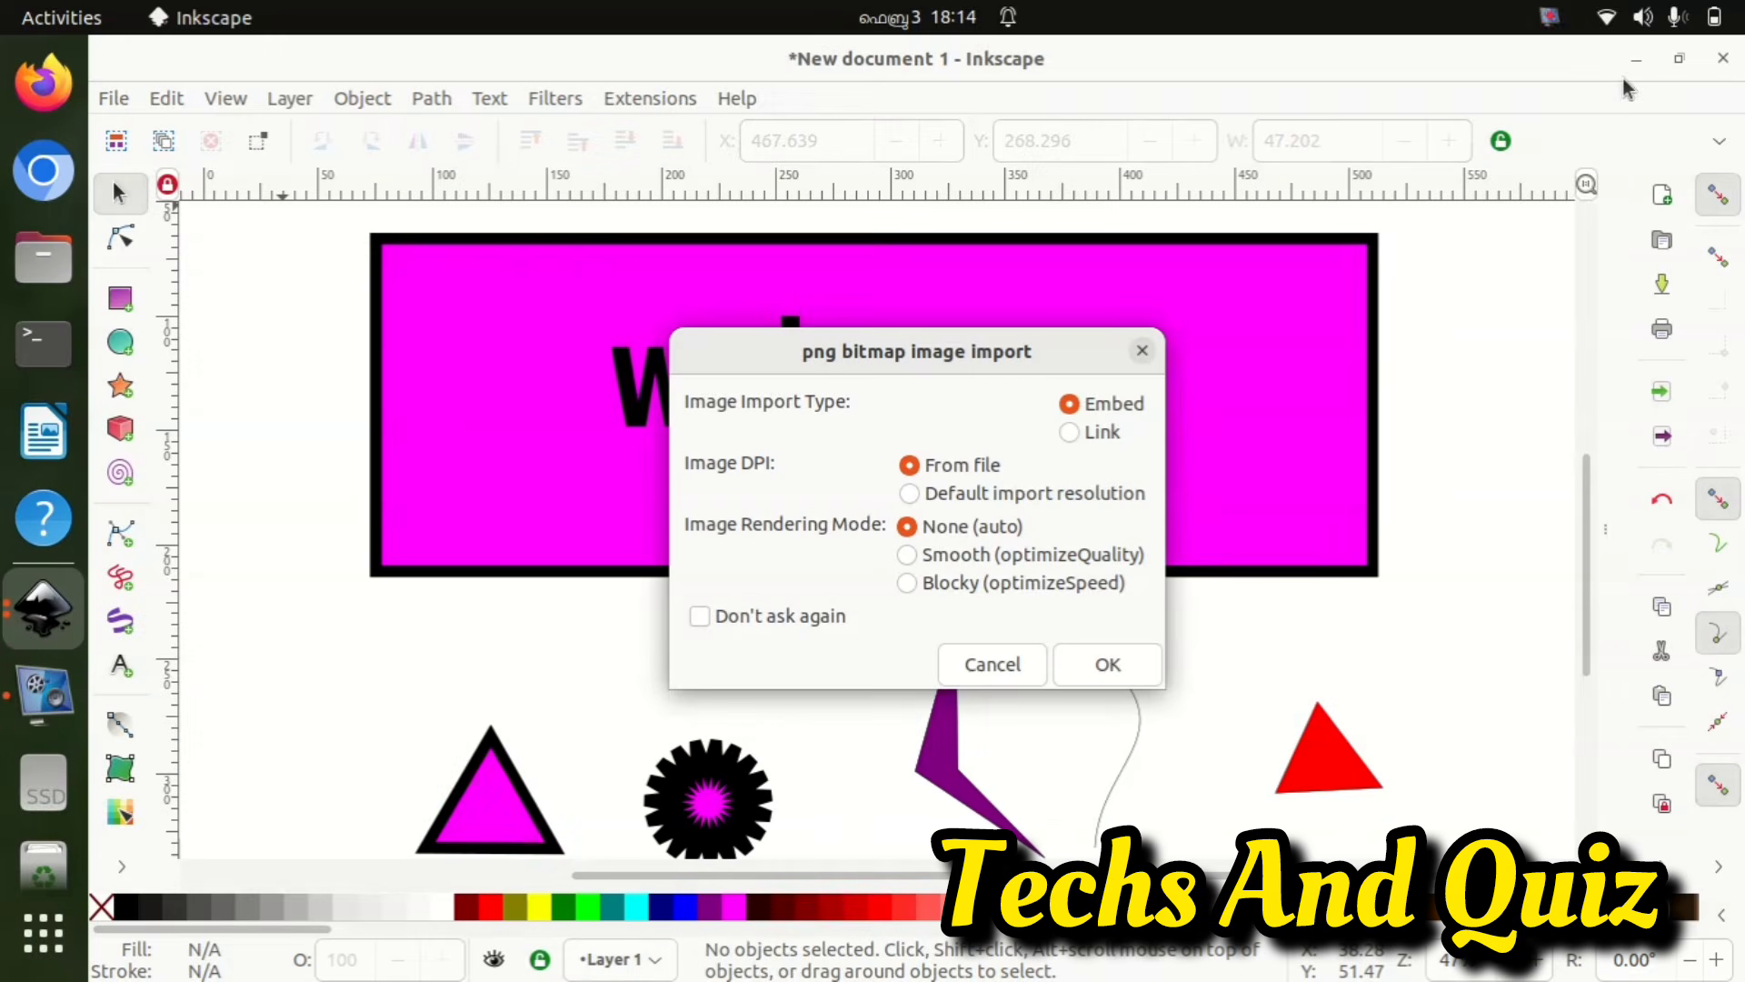
{"action": "left_click", "coordinate": [1107, 663]}
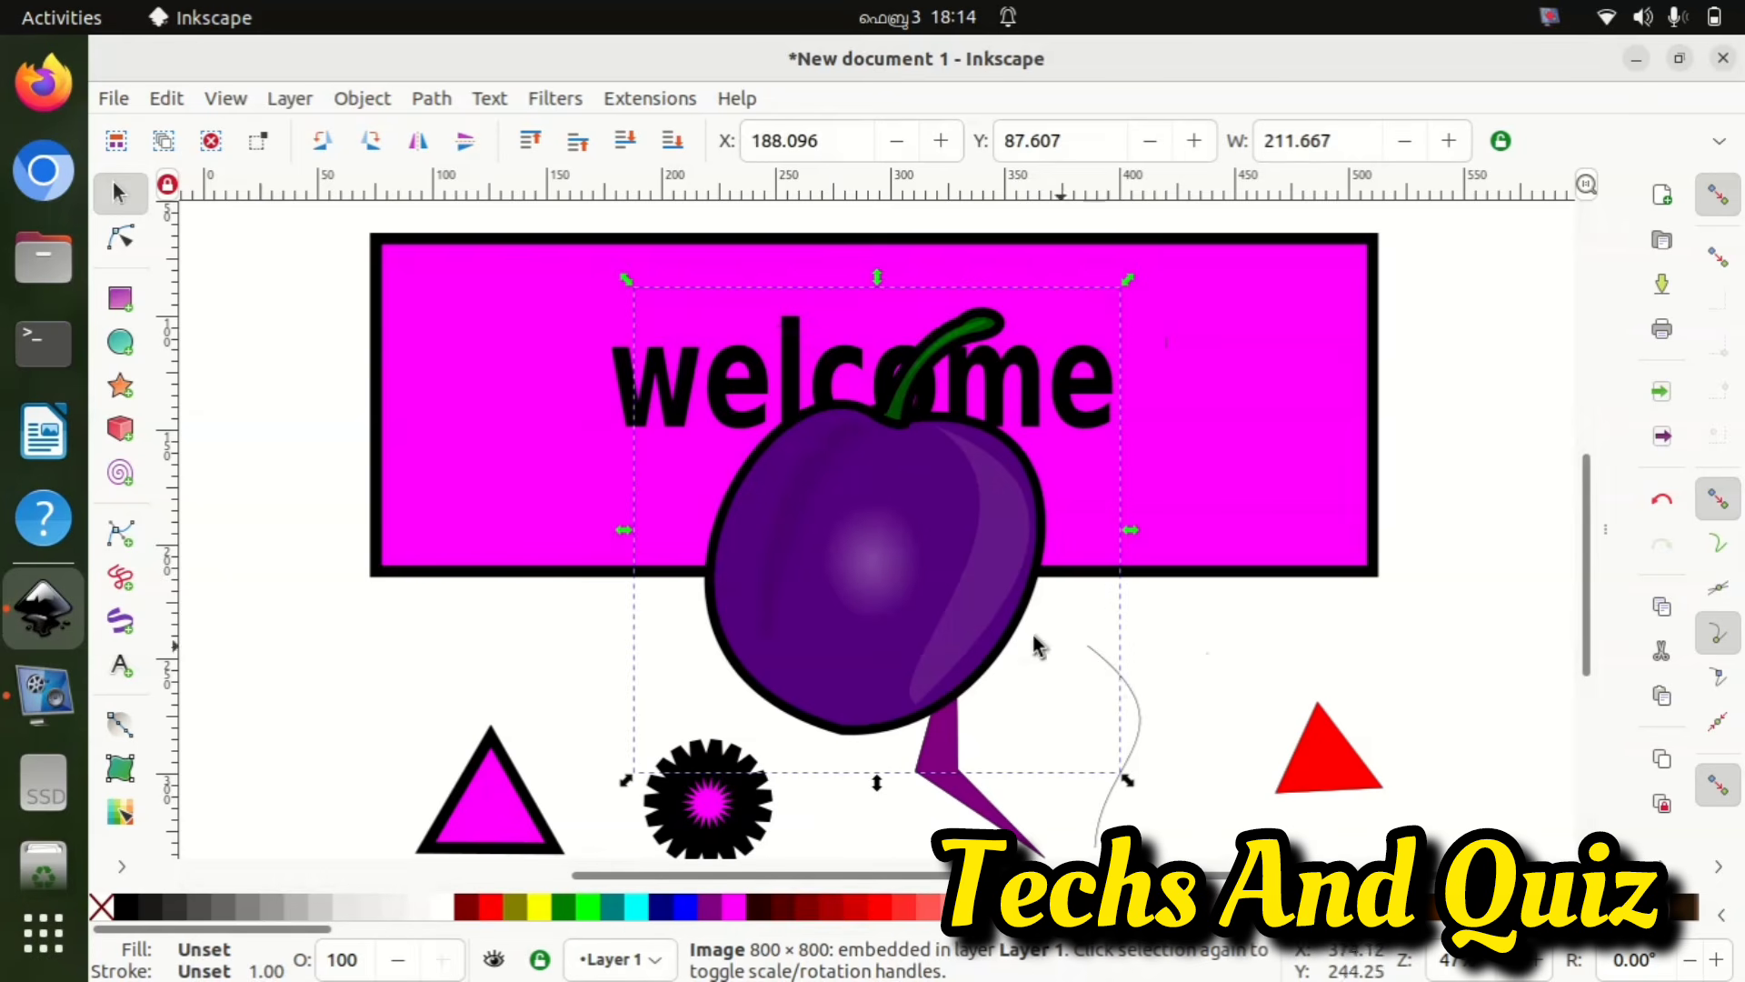
{"action": "left_click_drag", "start_coordinate": [962, 613], "coordinate": [1497, 381]}
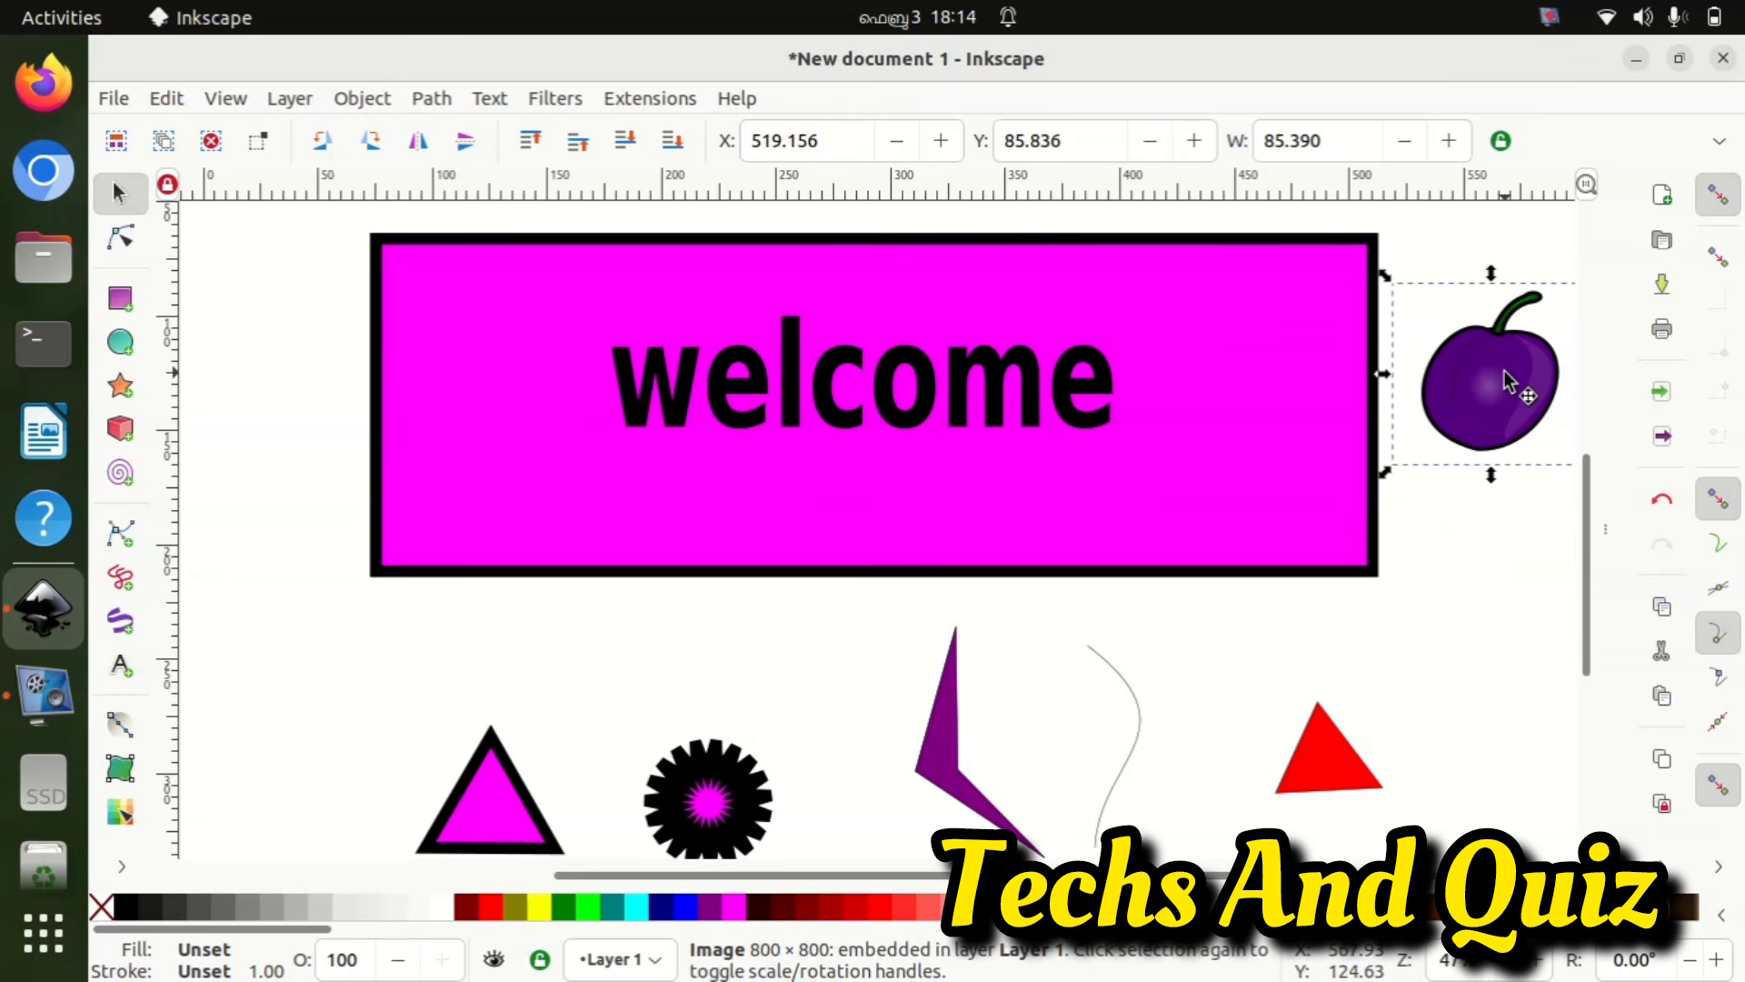
{"action": "left_click", "coordinate": [1480, 638]}
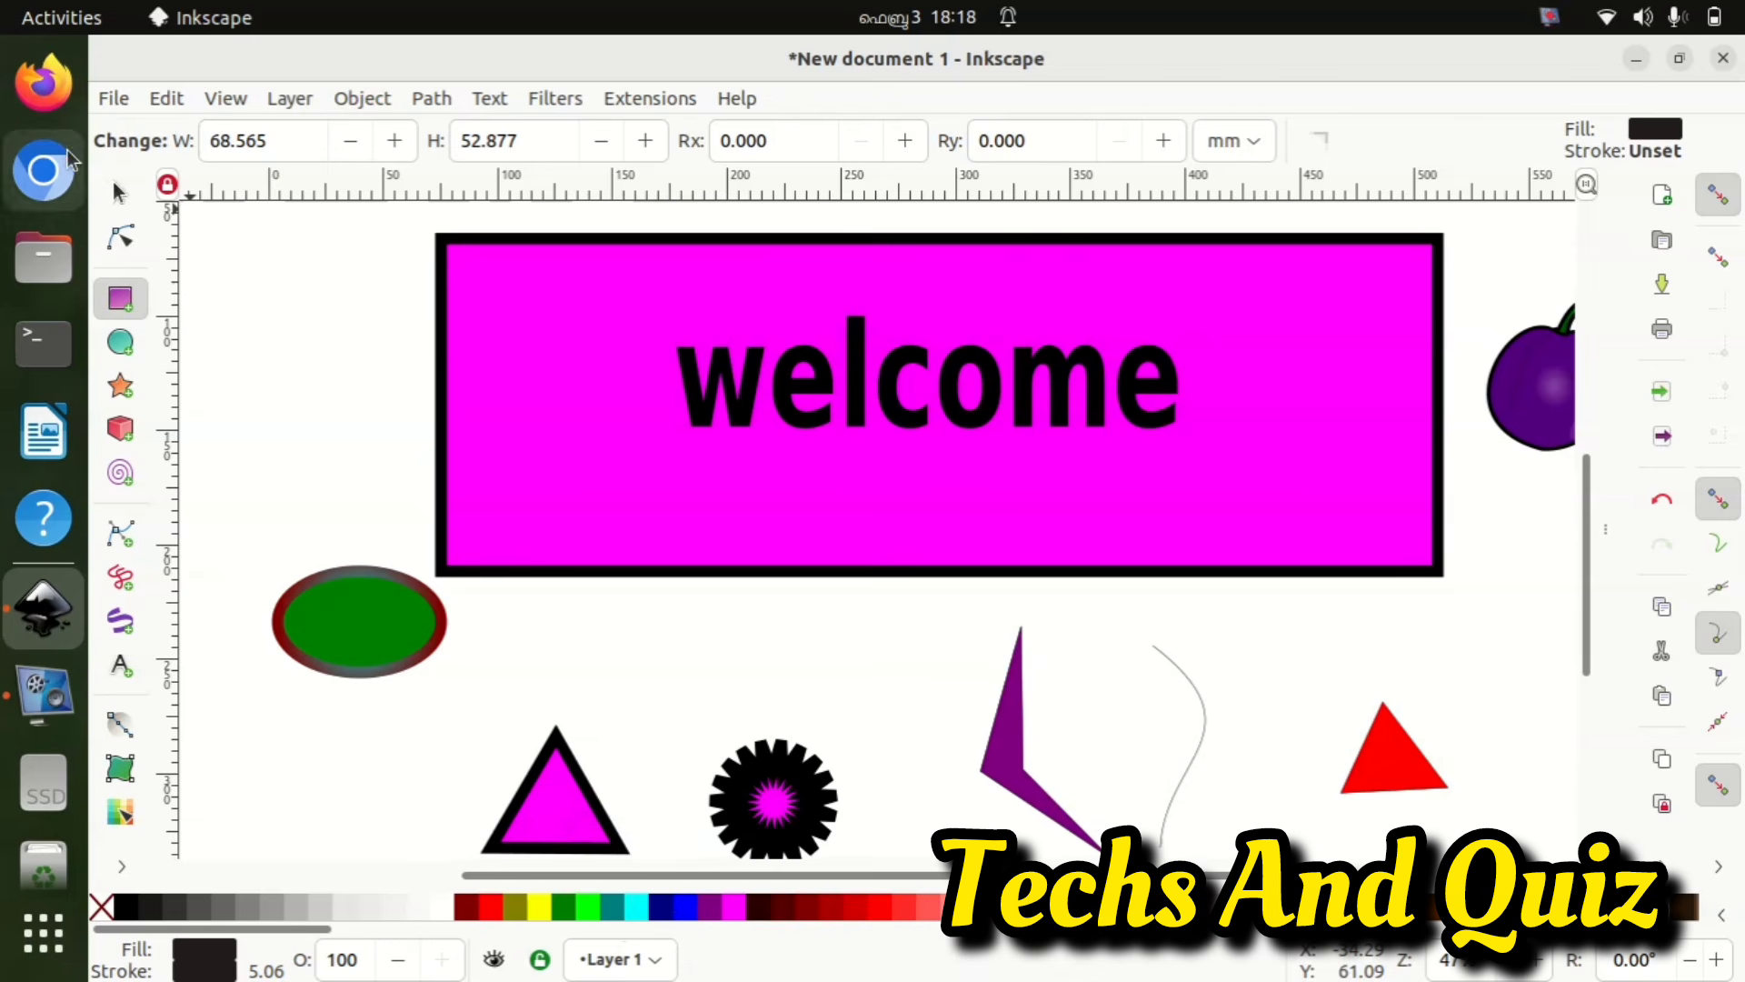
- Change the stroke colour of the magenta banner rectangle to cyan
{"action": "left_click", "coordinate": [119, 193]}
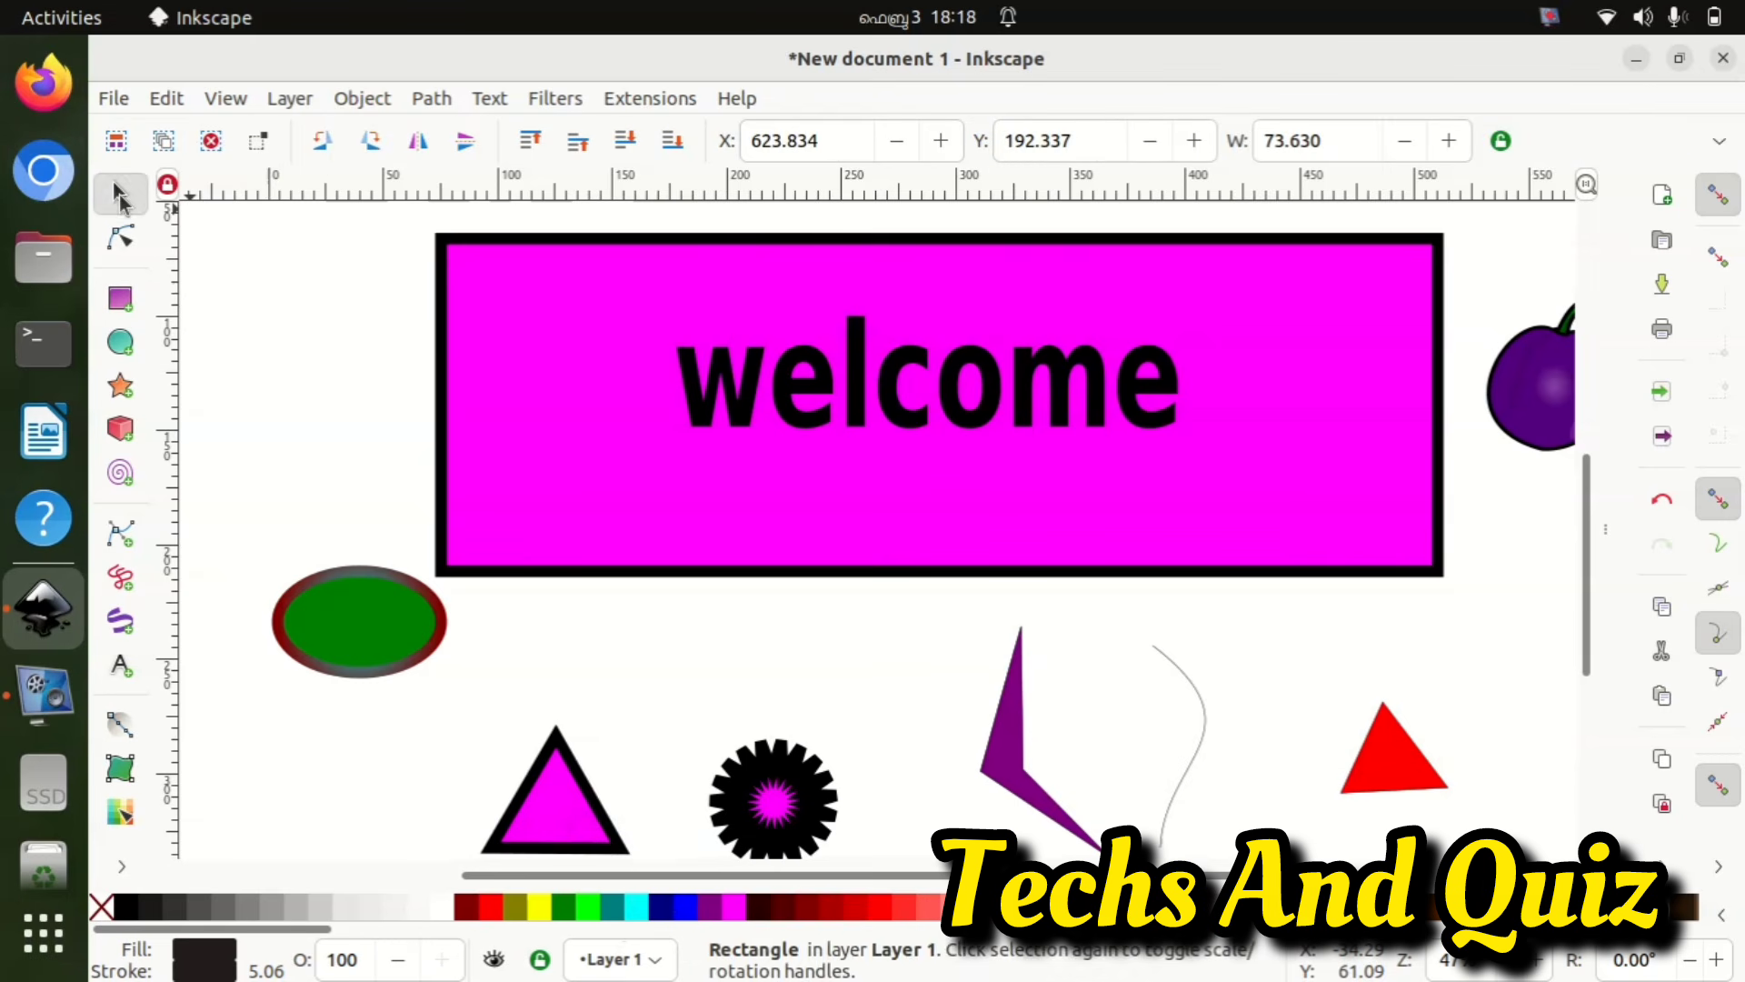
{"action": "left_click", "coordinate": [527, 348]}
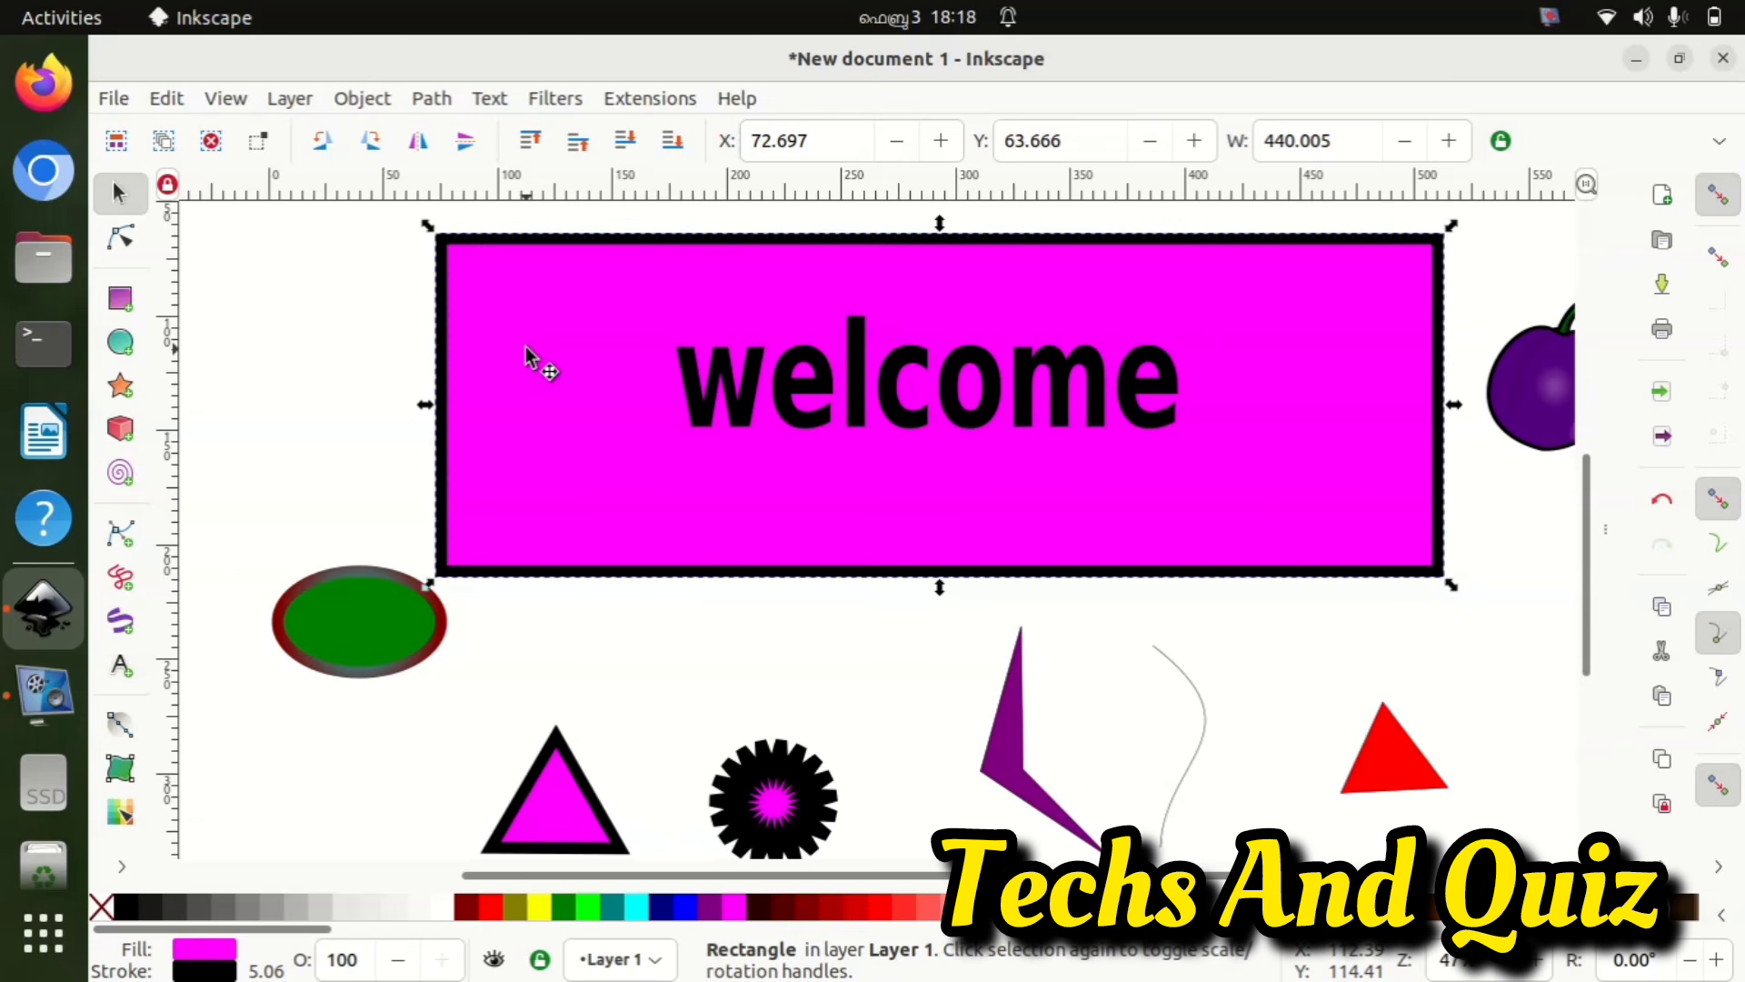
{"action": "key", "text": "shift"}
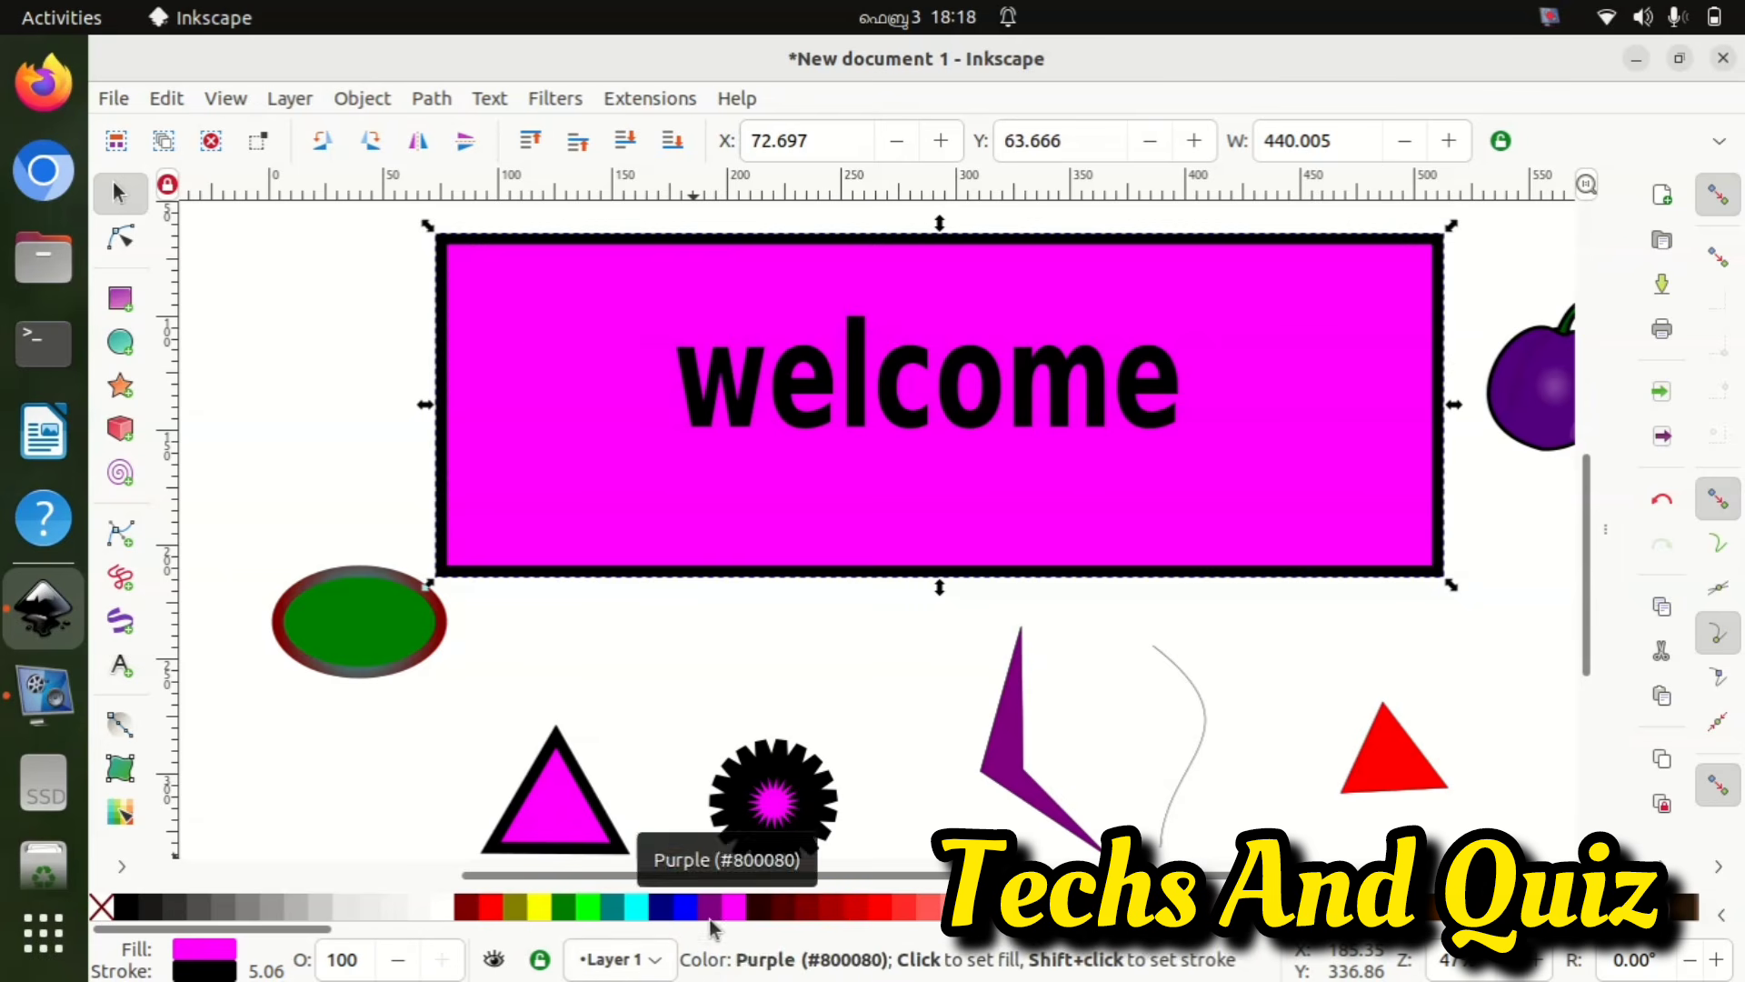
{"action": "left_click", "coordinate": [639, 914], "text": "shift"}
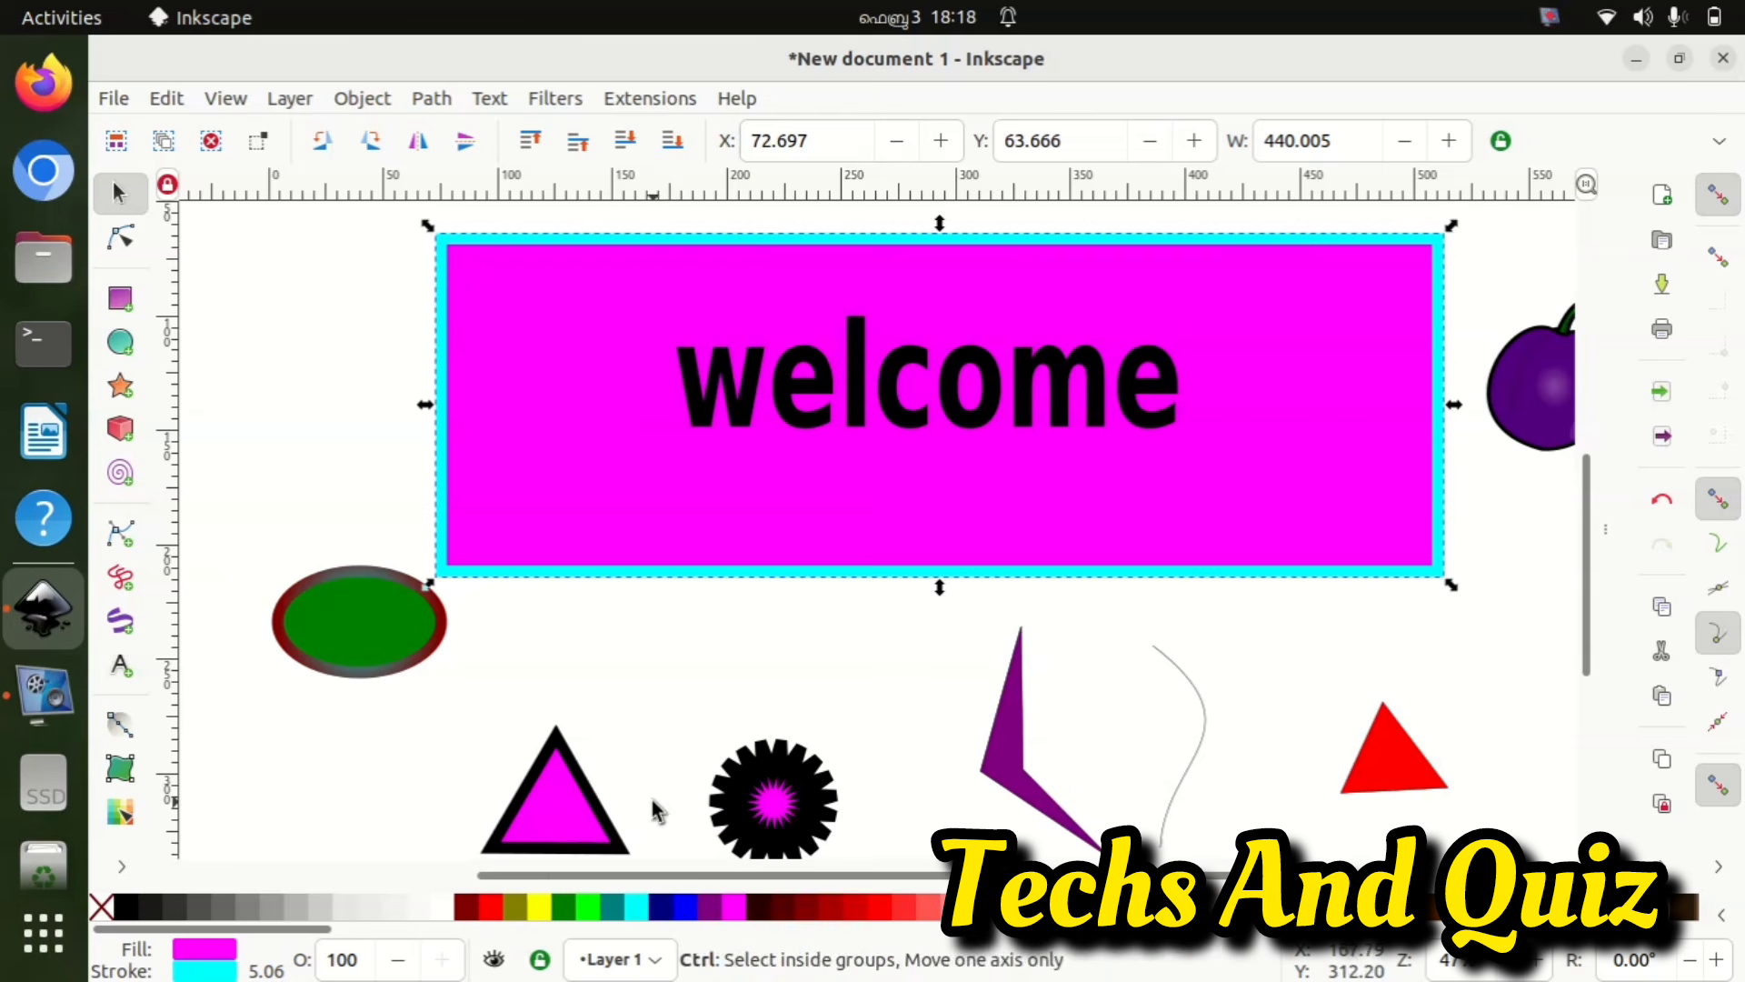
- Set the start stop of the rectangle's gradient to maroon, and draw a circle with radii of about 56 by 55 mm beside it
{"action": "left_click", "coordinate": [467, 909]}
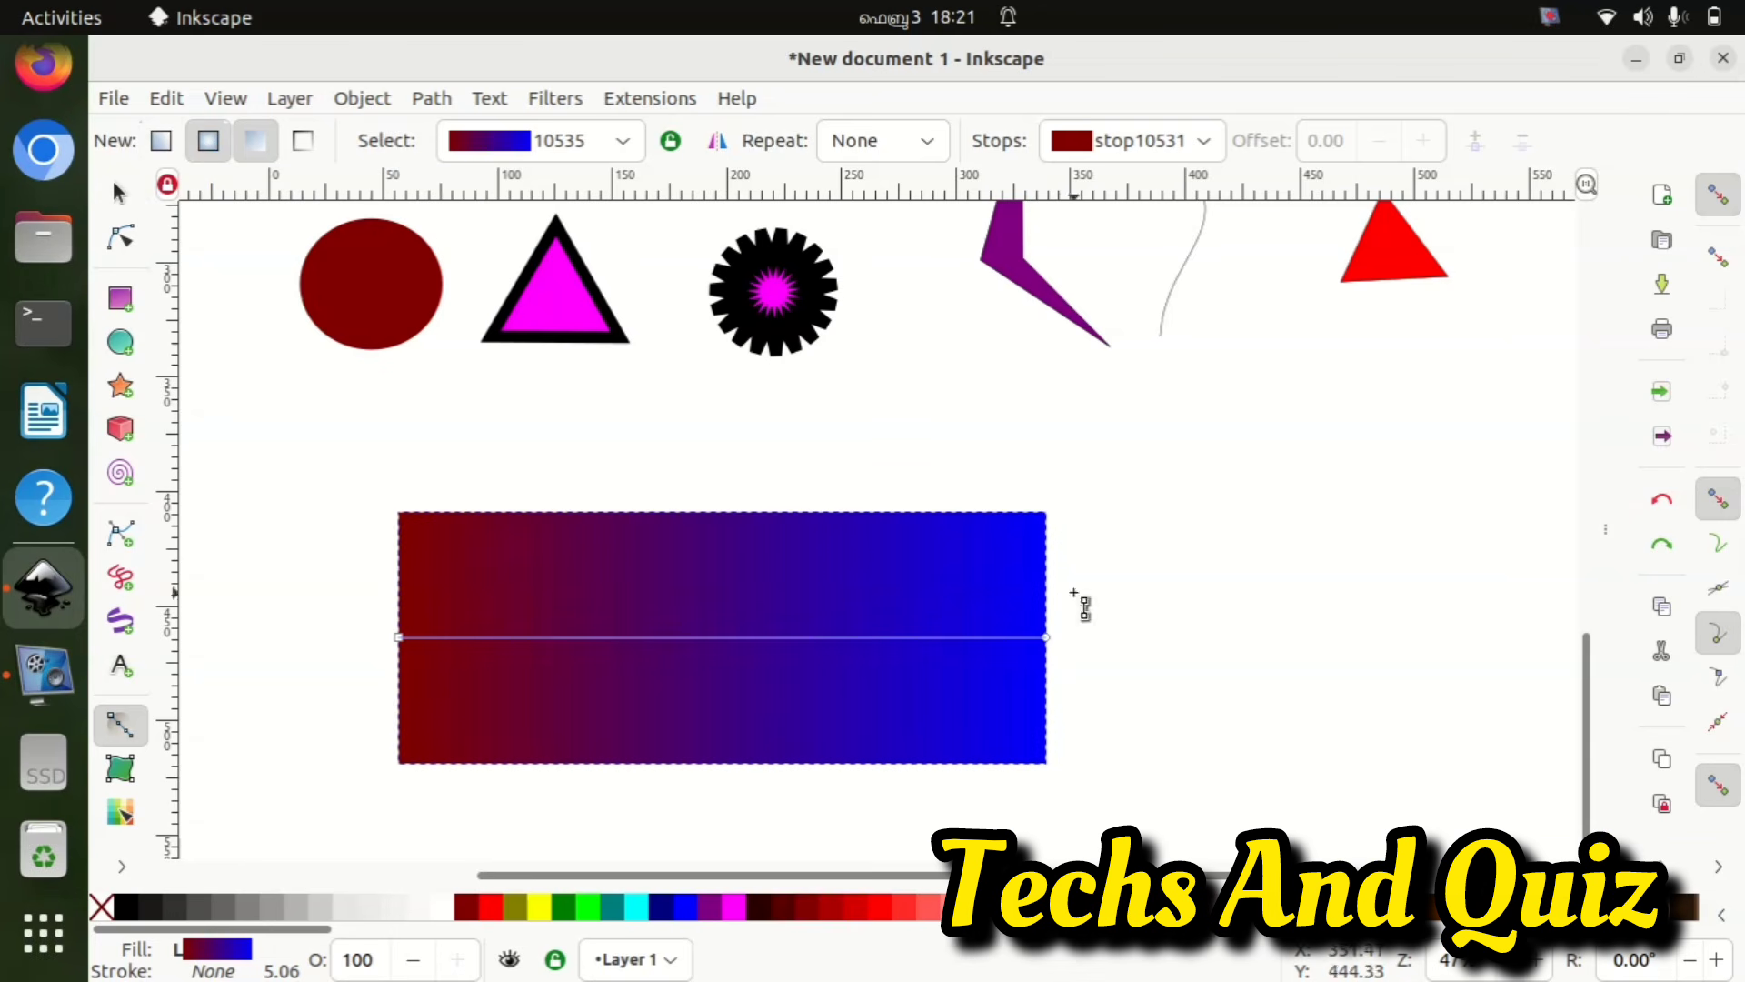
{"action": "left_click", "coordinate": [121, 344]}
{"action": "left_click_drag", "start_coordinate": [1250, 495], "coordinate": [1511, 745]}
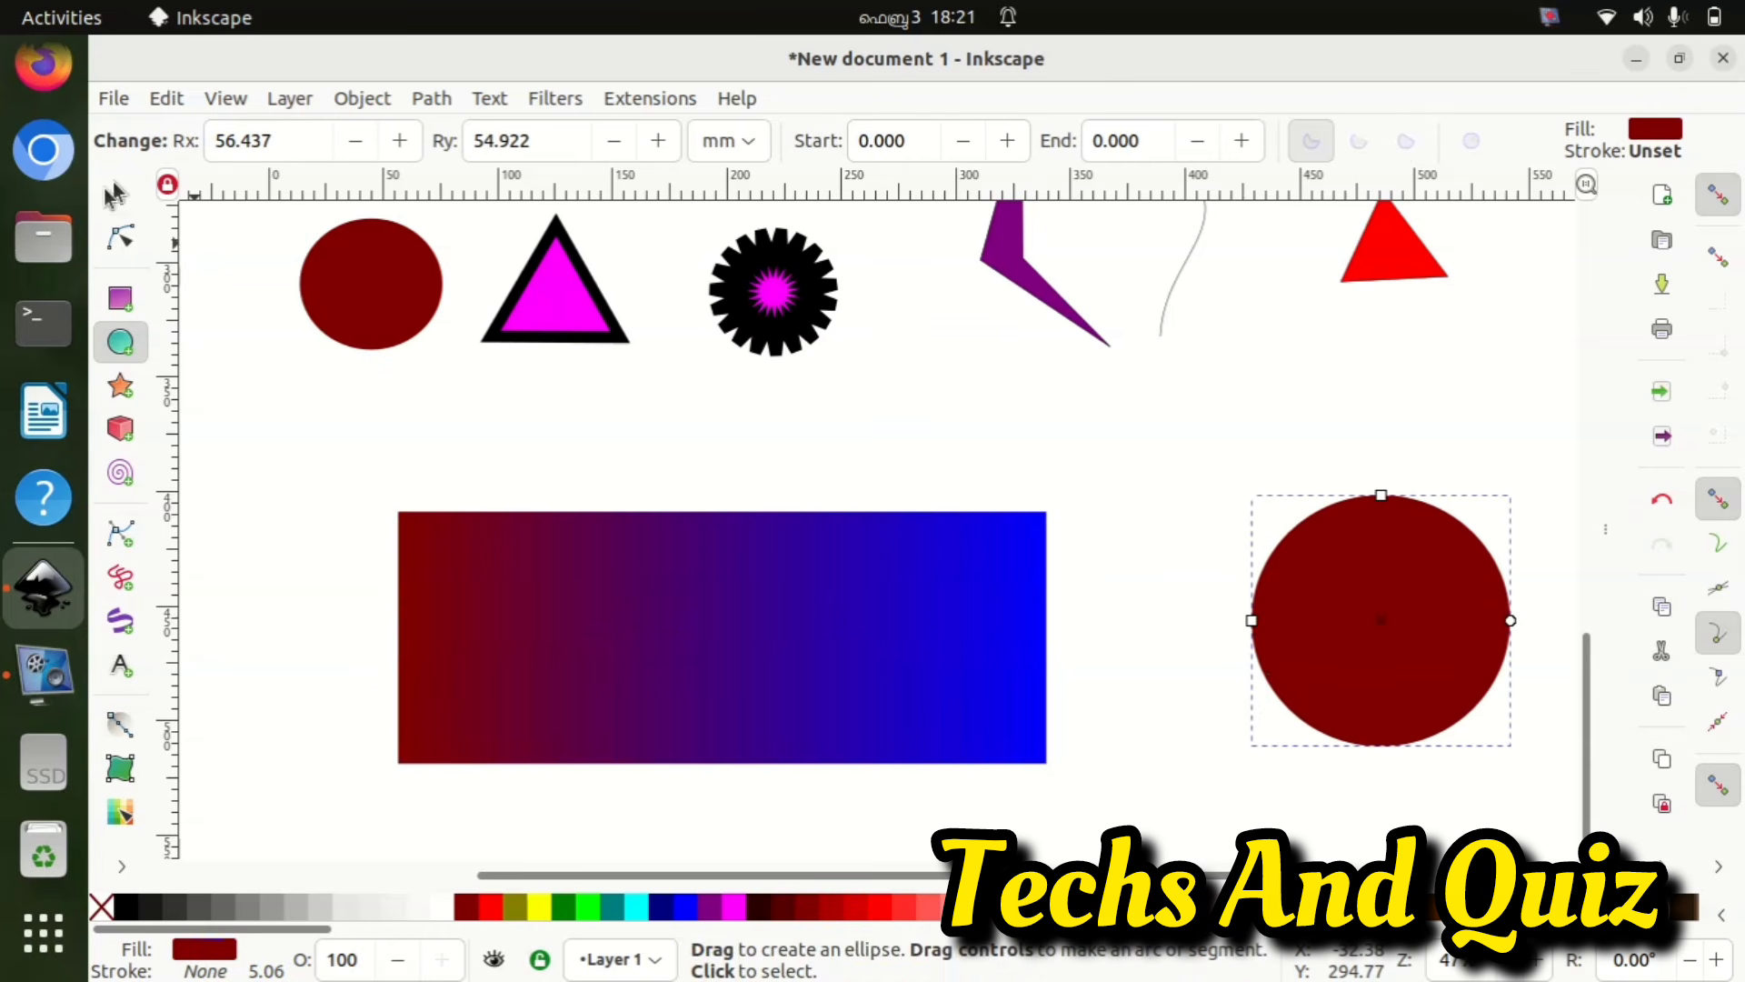
- Apply a radial gradient to the large maroon circle and set its outer stop to red (#FF0000)
{"action": "left_click", "coordinate": [119, 727]}
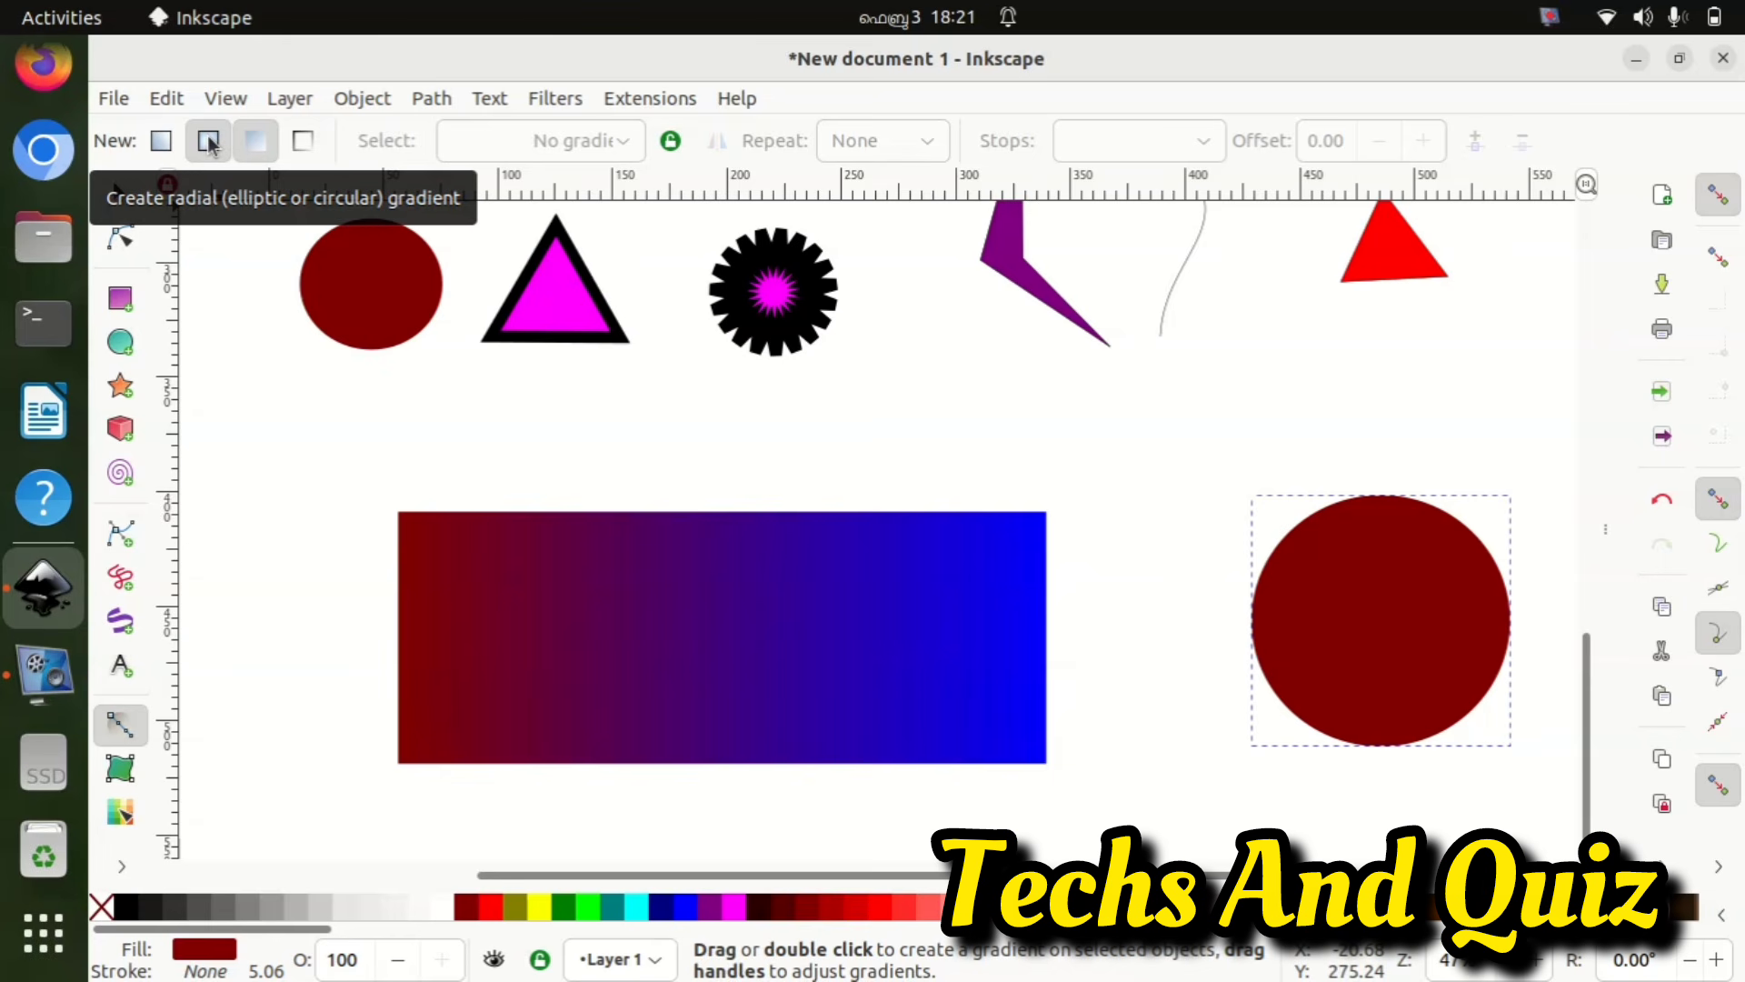
{"action": "left_click", "coordinate": [208, 143]}
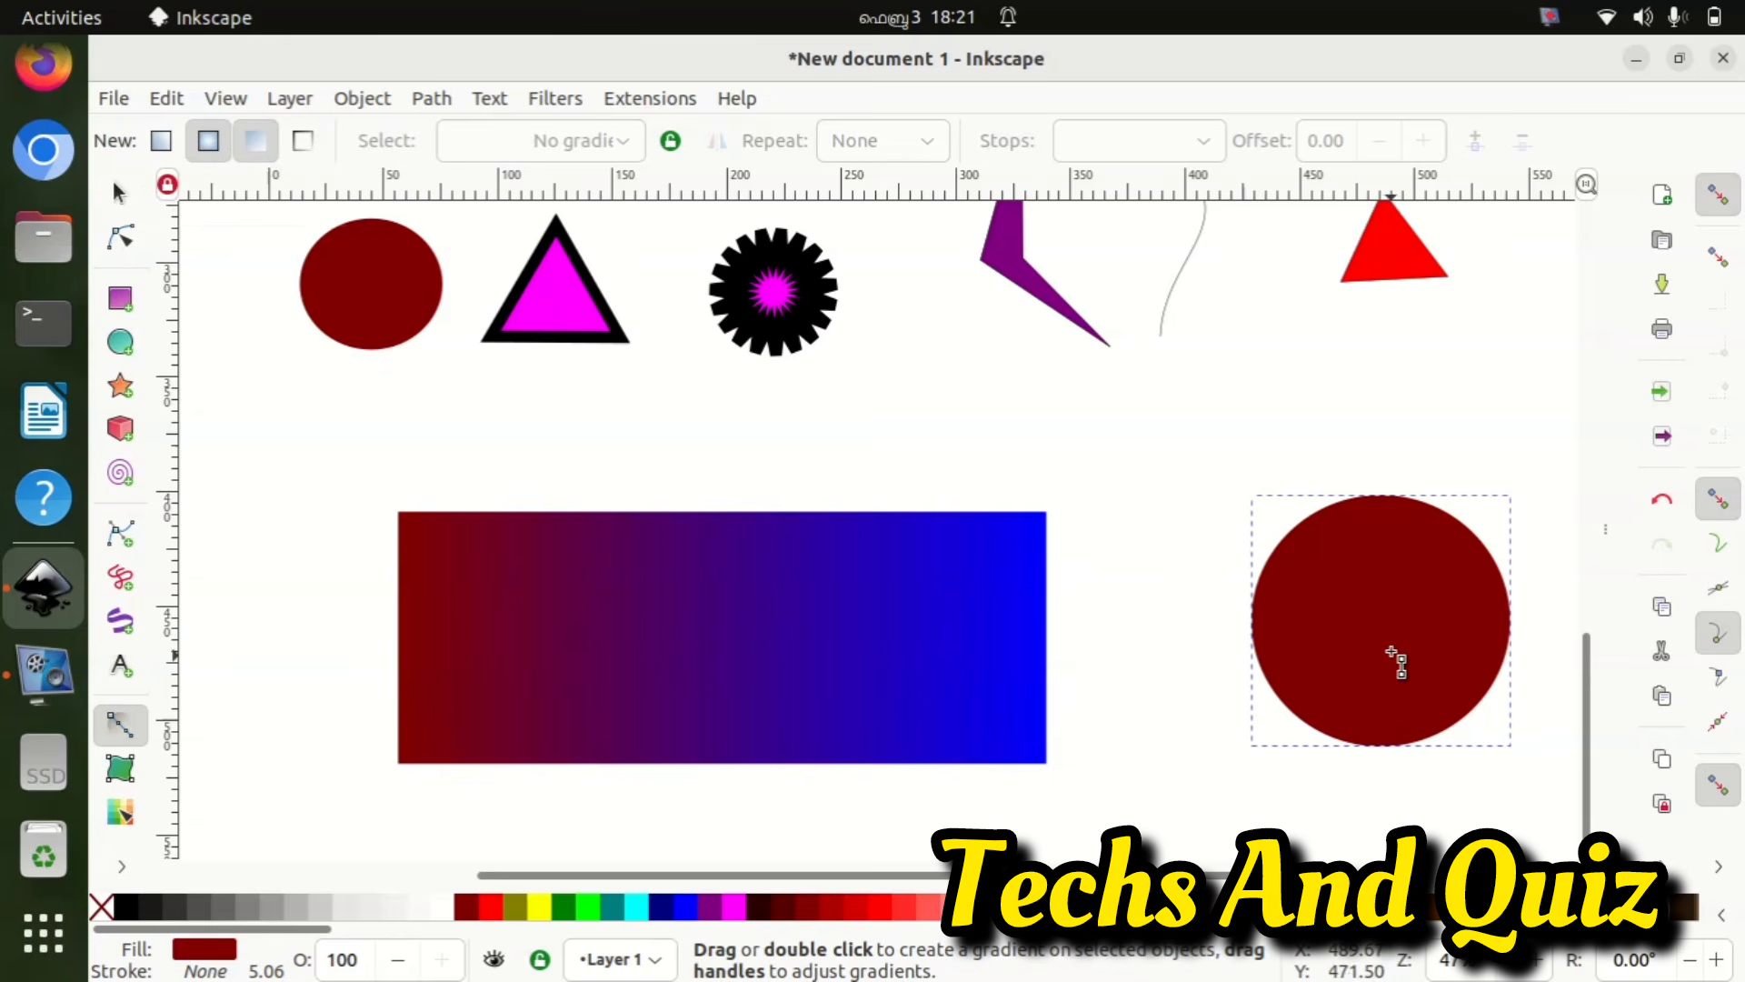
{"action": "double_click", "coordinate": [1380, 622]}
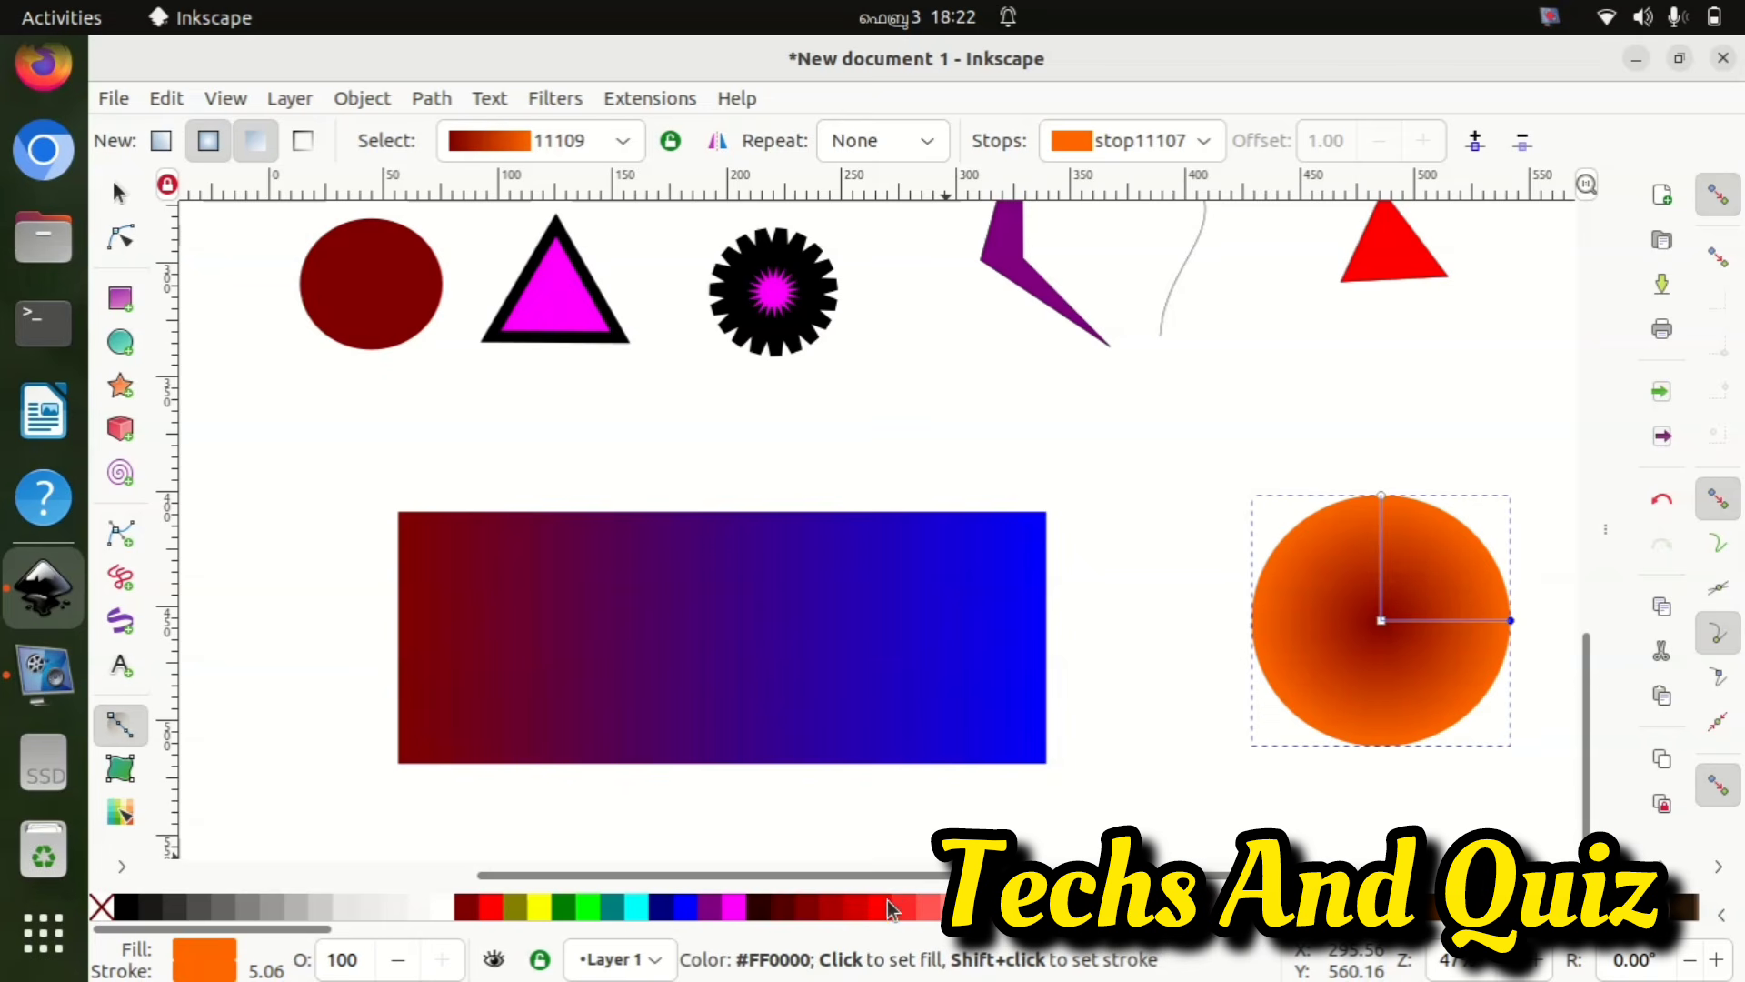
{"action": "left_click", "coordinate": [882, 908]}
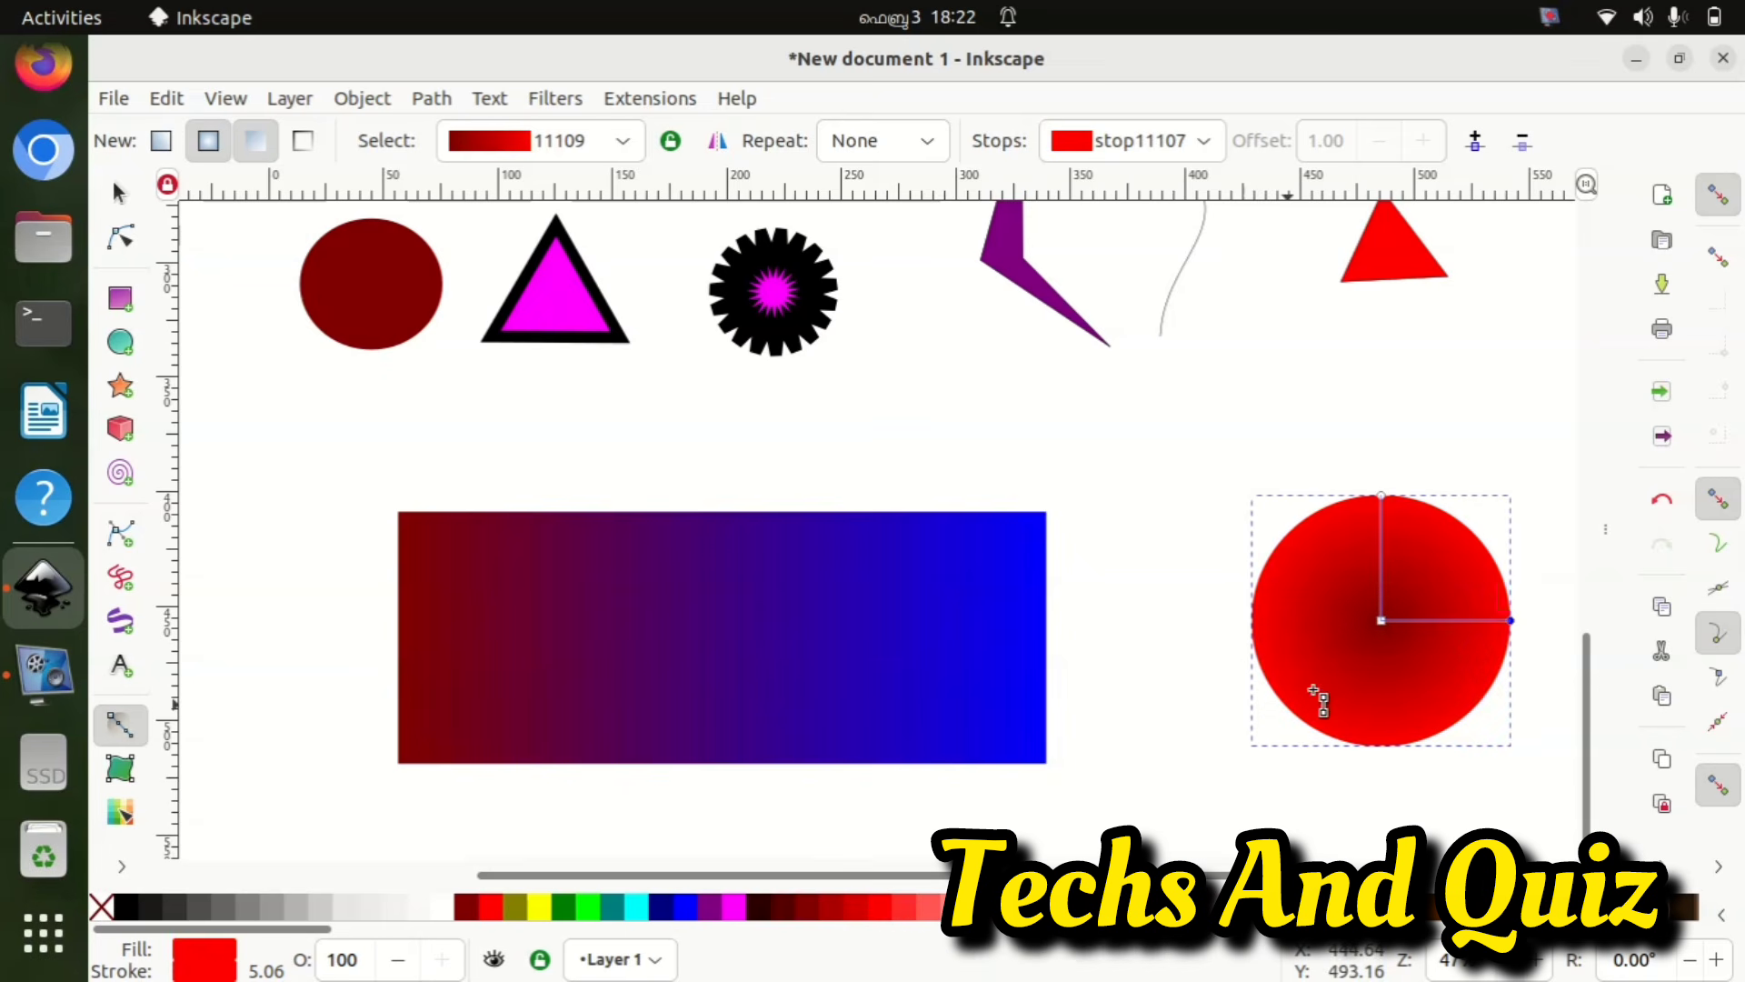
- Set the radial gradient's centre stop to purple and then navy blue, and stretch its vertical radius upward beyond the circle's edge
{"action": "left_click", "coordinate": [1381, 622]}
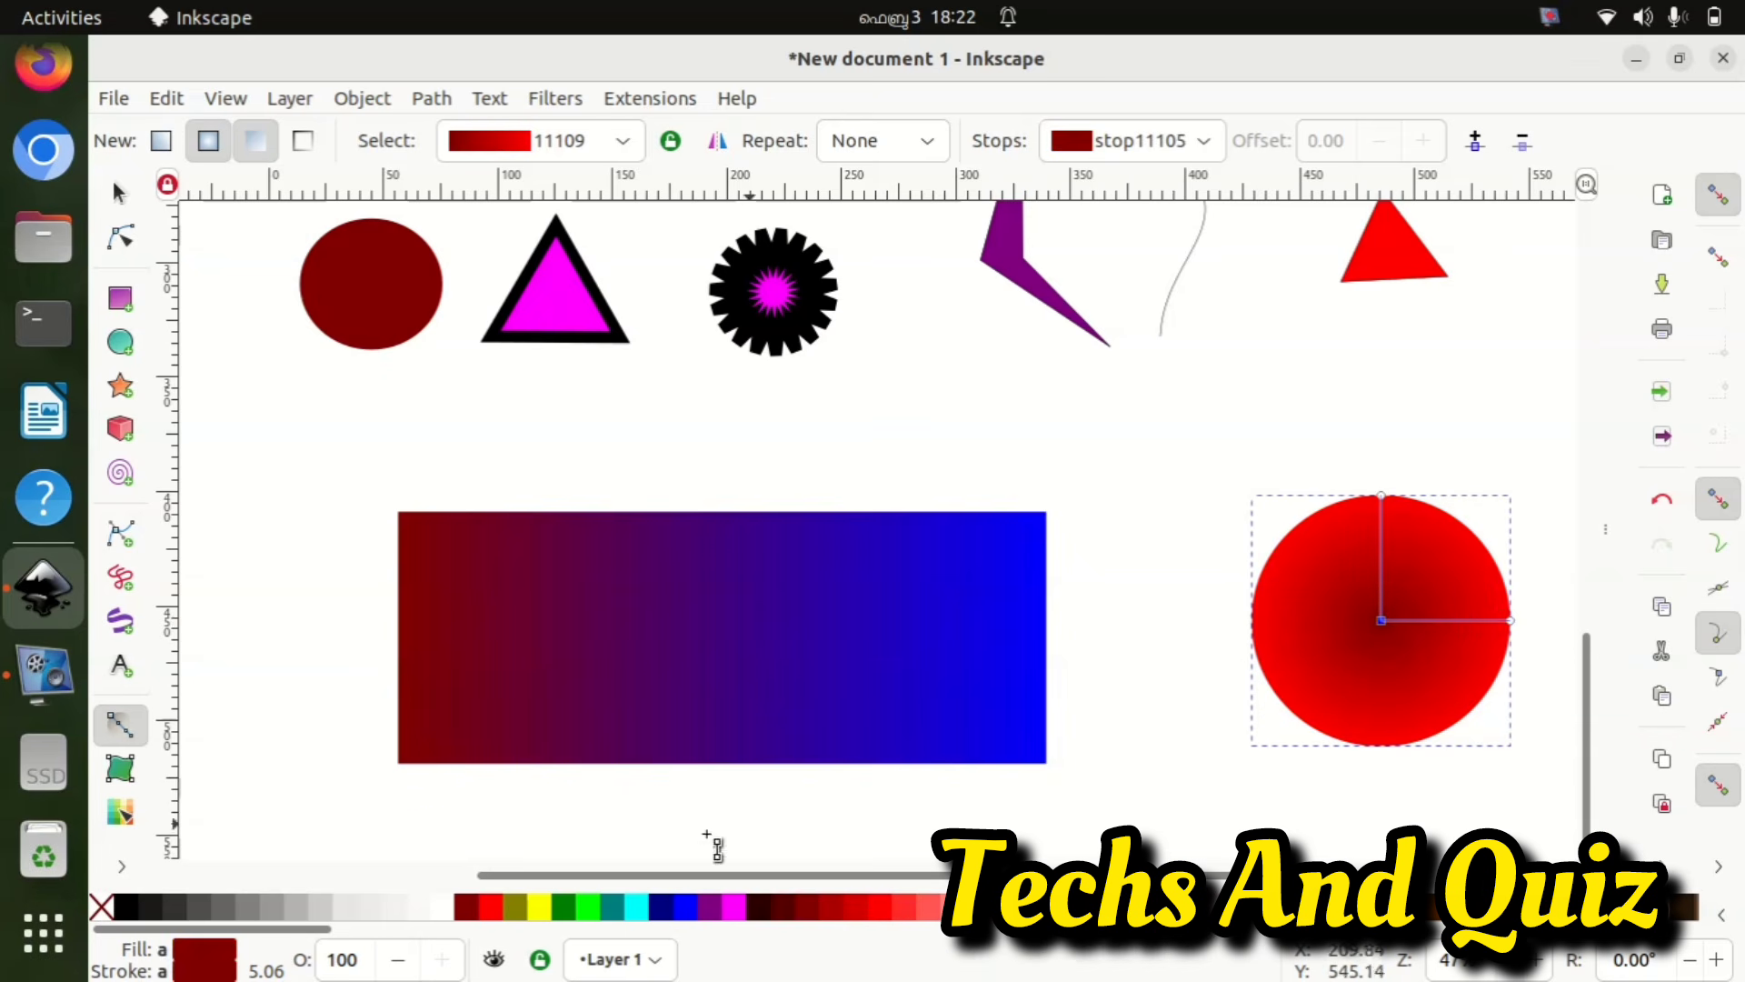
{"action": "left_click", "coordinate": [711, 907]}
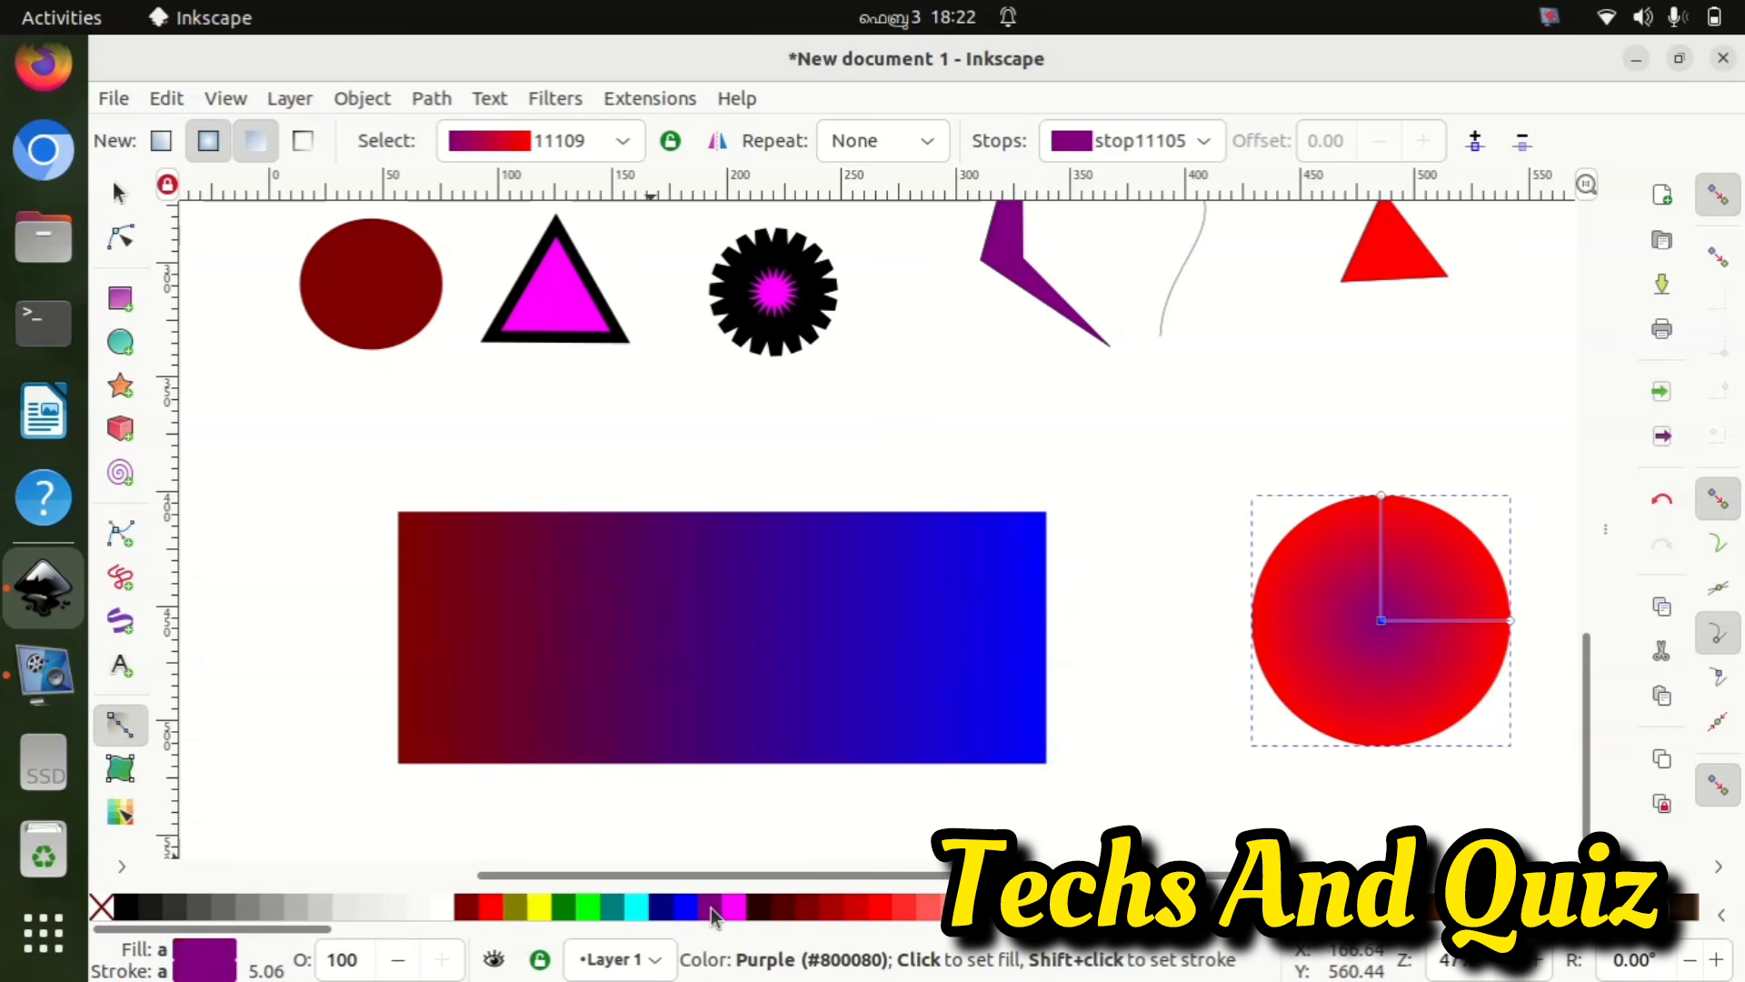
{"action": "left_click", "coordinate": [661, 906]}
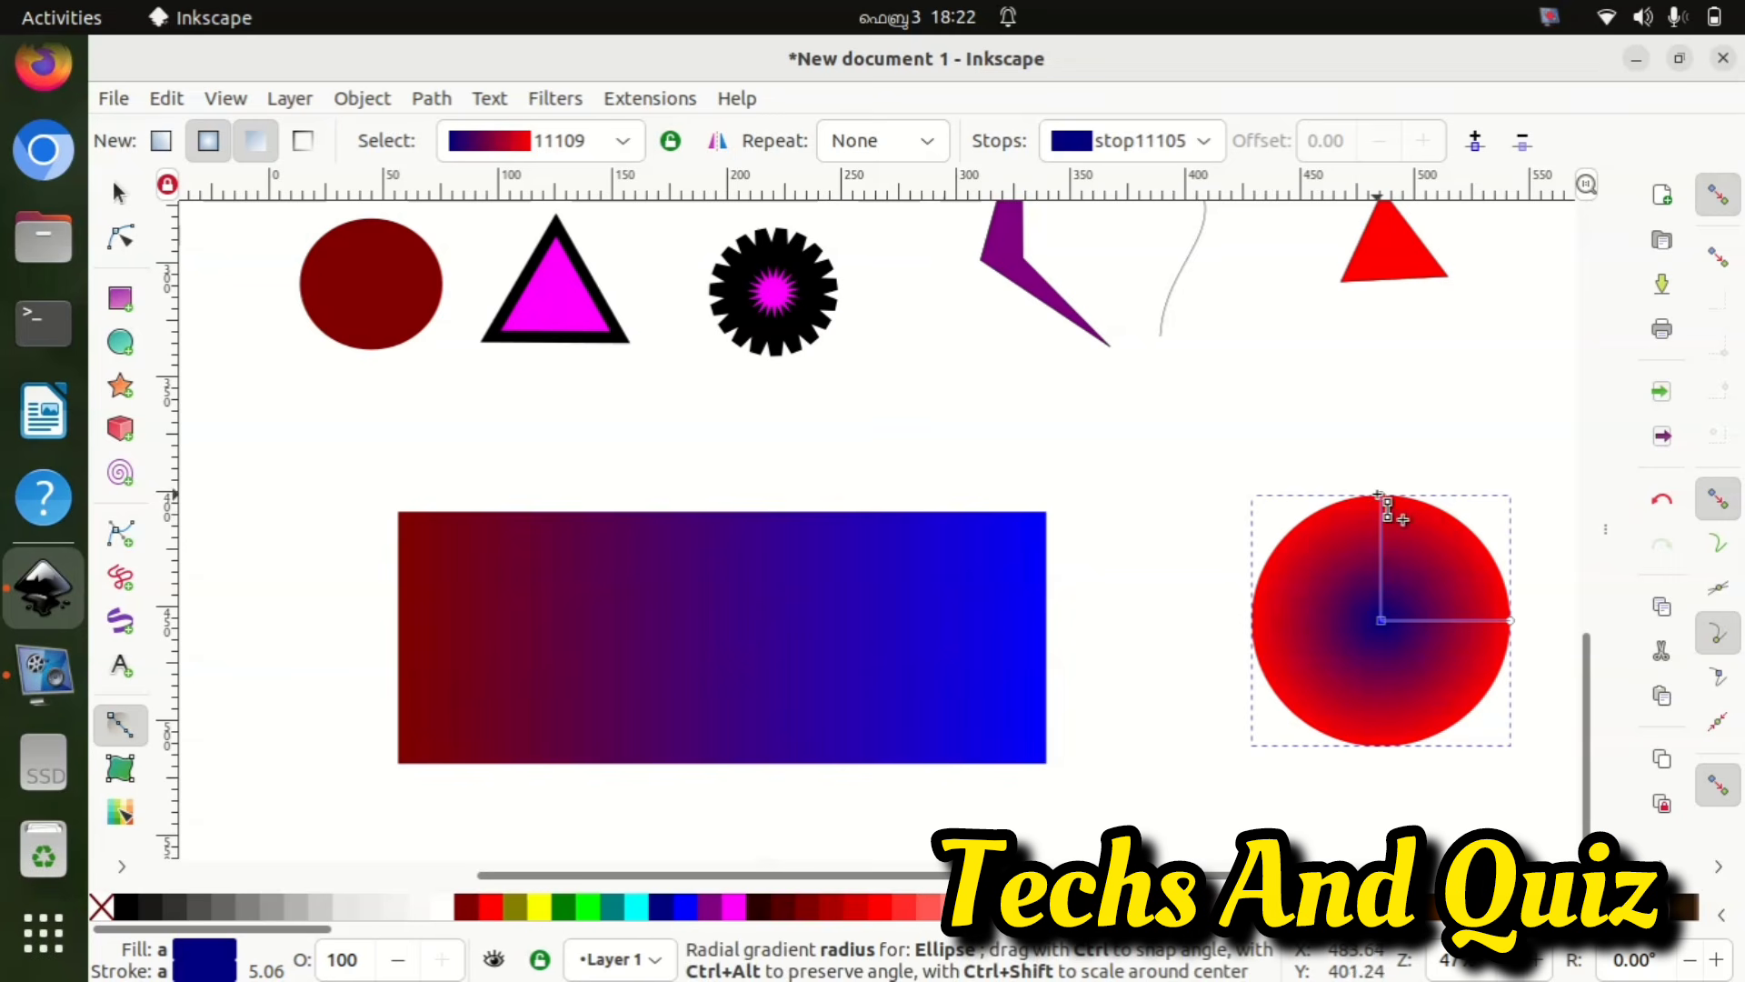
{"action": "left_click_drag", "start_coordinate": [1378, 465], "coordinate": [1380, 382]}
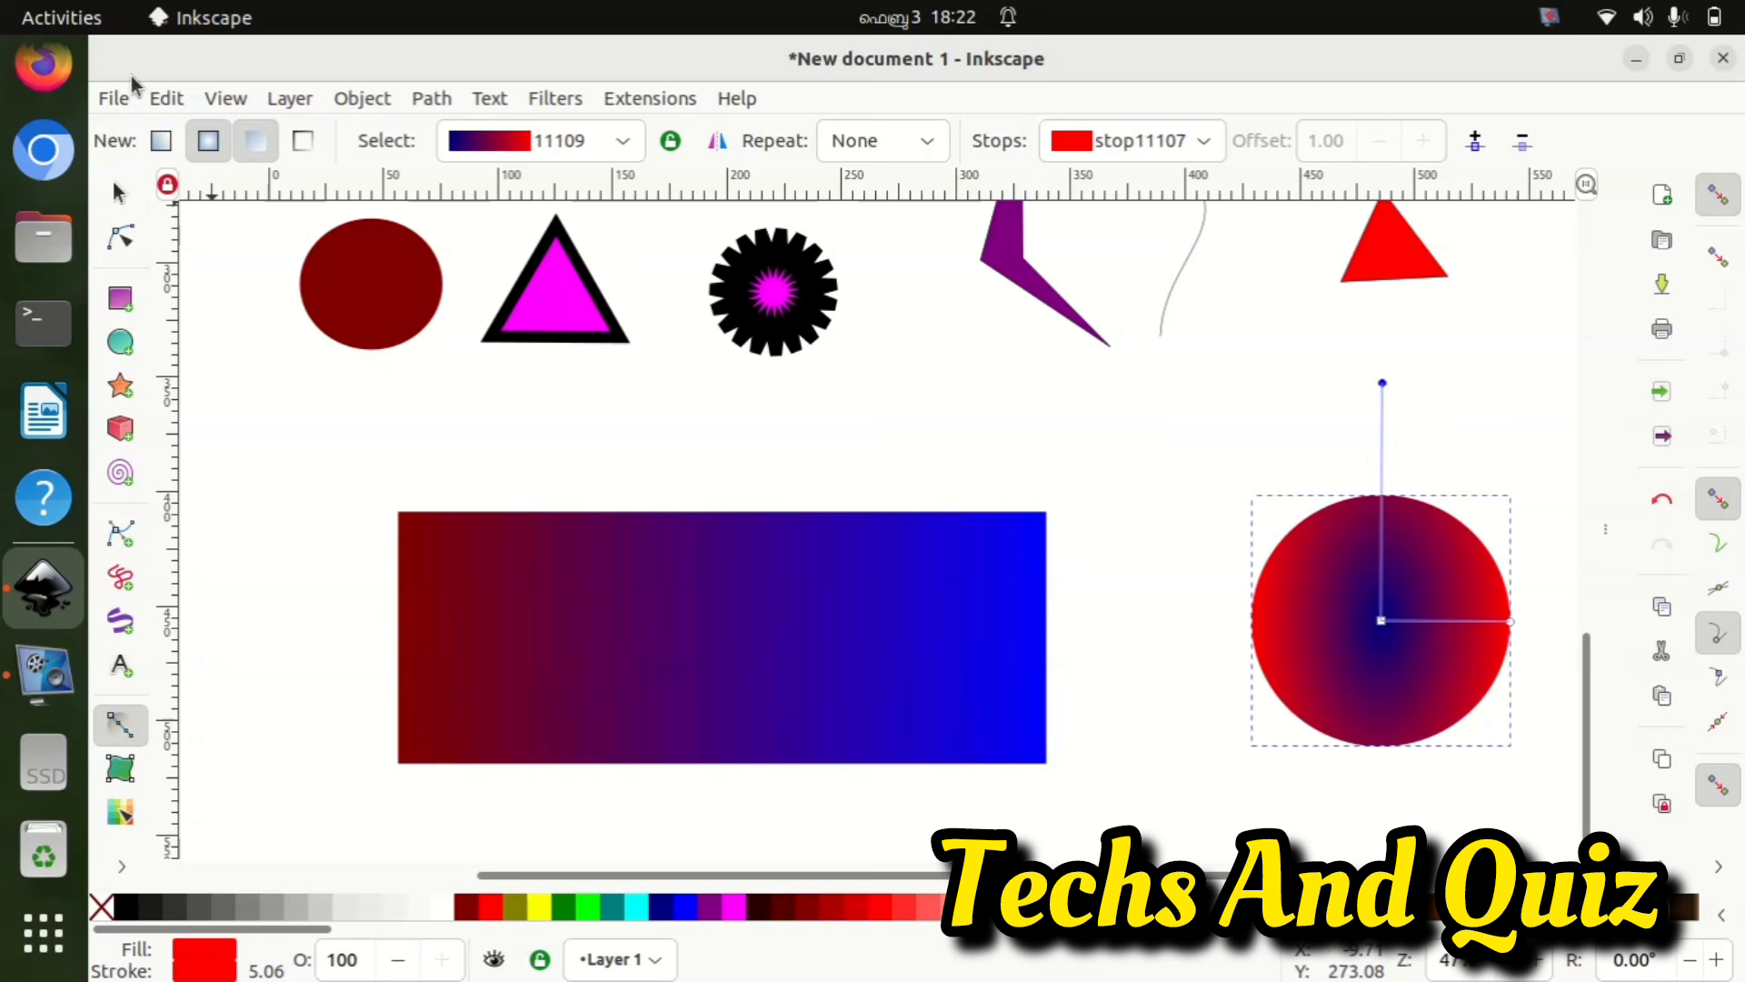
- Delete the maroon-to-blue gradient rectangle and draw a new rectangle about 297 by 113 mm in its place
{"action": "left_click", "coordinate": [119, 194]}
{"action": "left_click", "coordinate": [633, 591]}
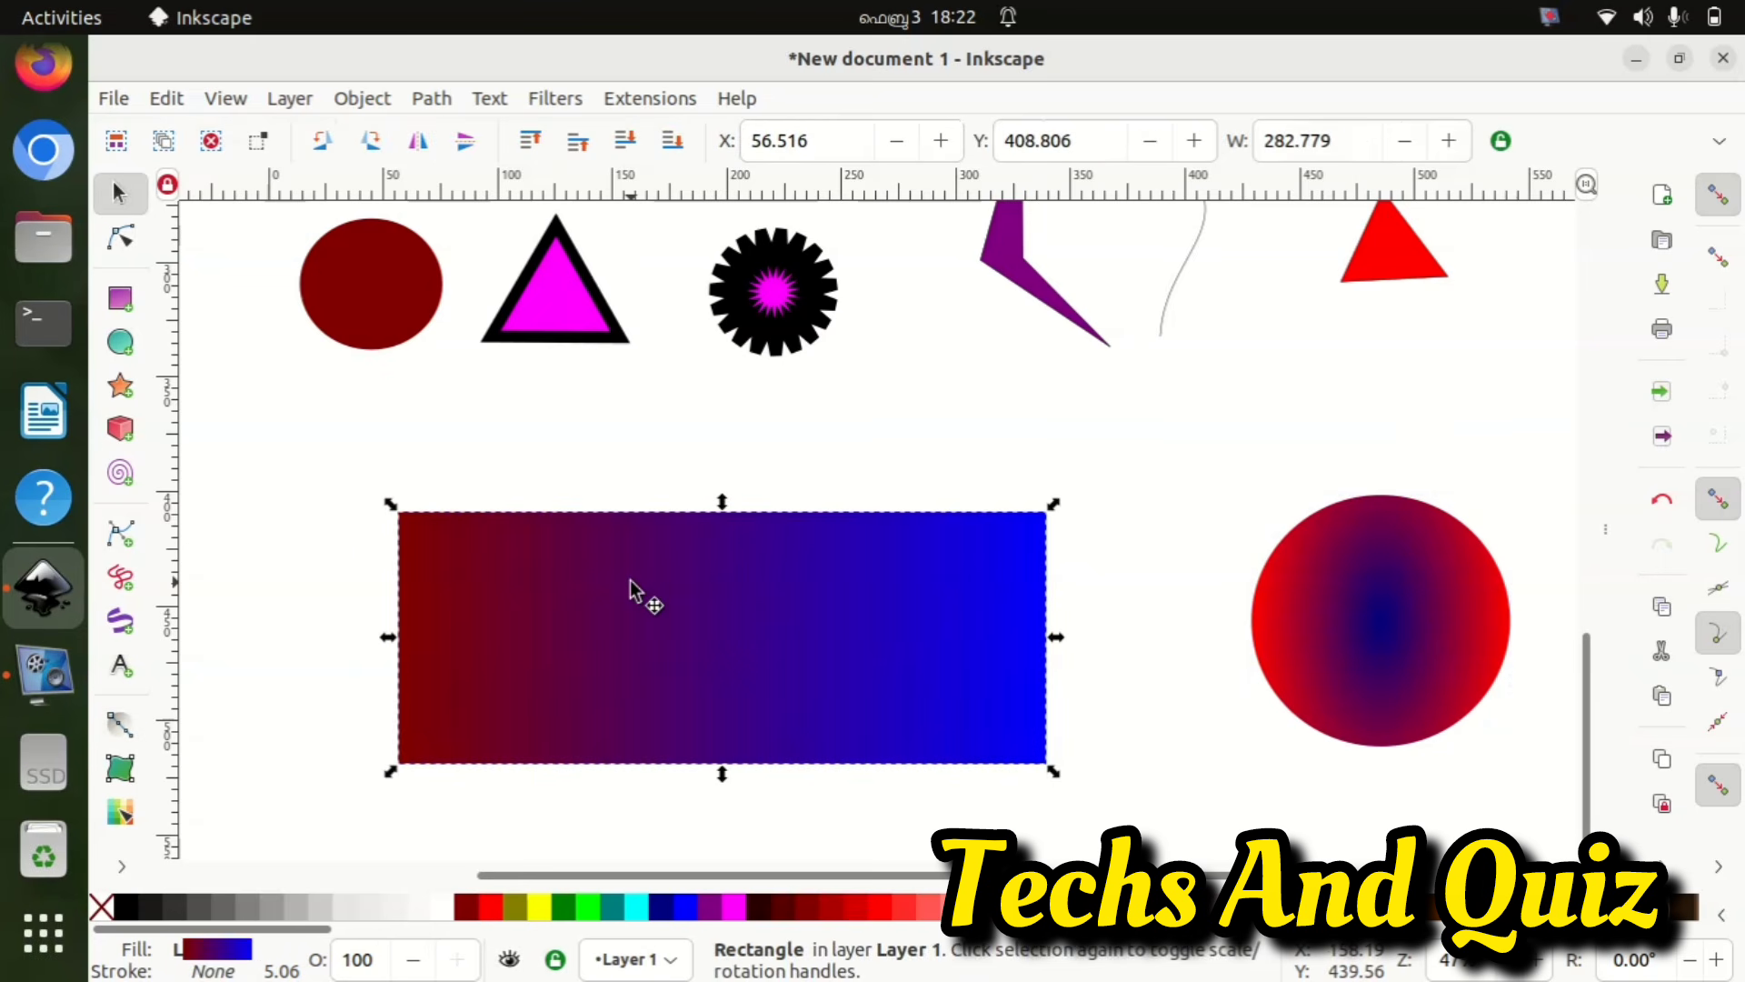
{"action": "key", "text": "Delete"}
{"action": "key", "text": "g"}
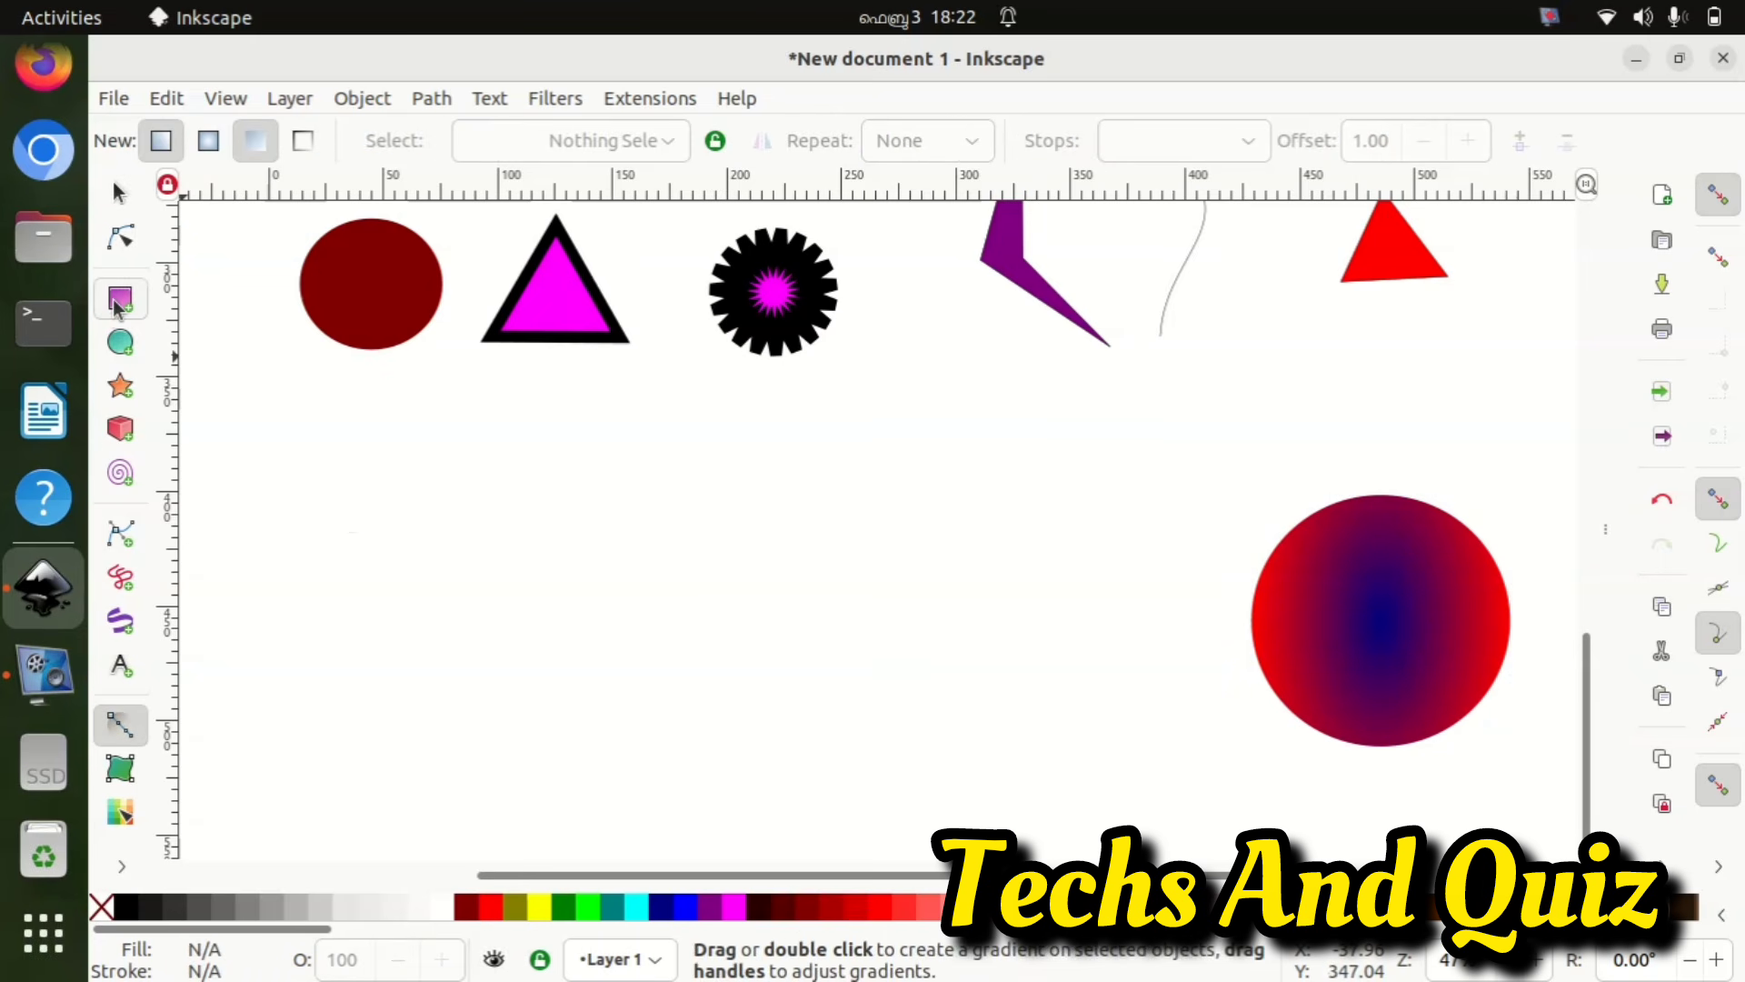
{"action": "left_click", "coordinate": [118, 300]}
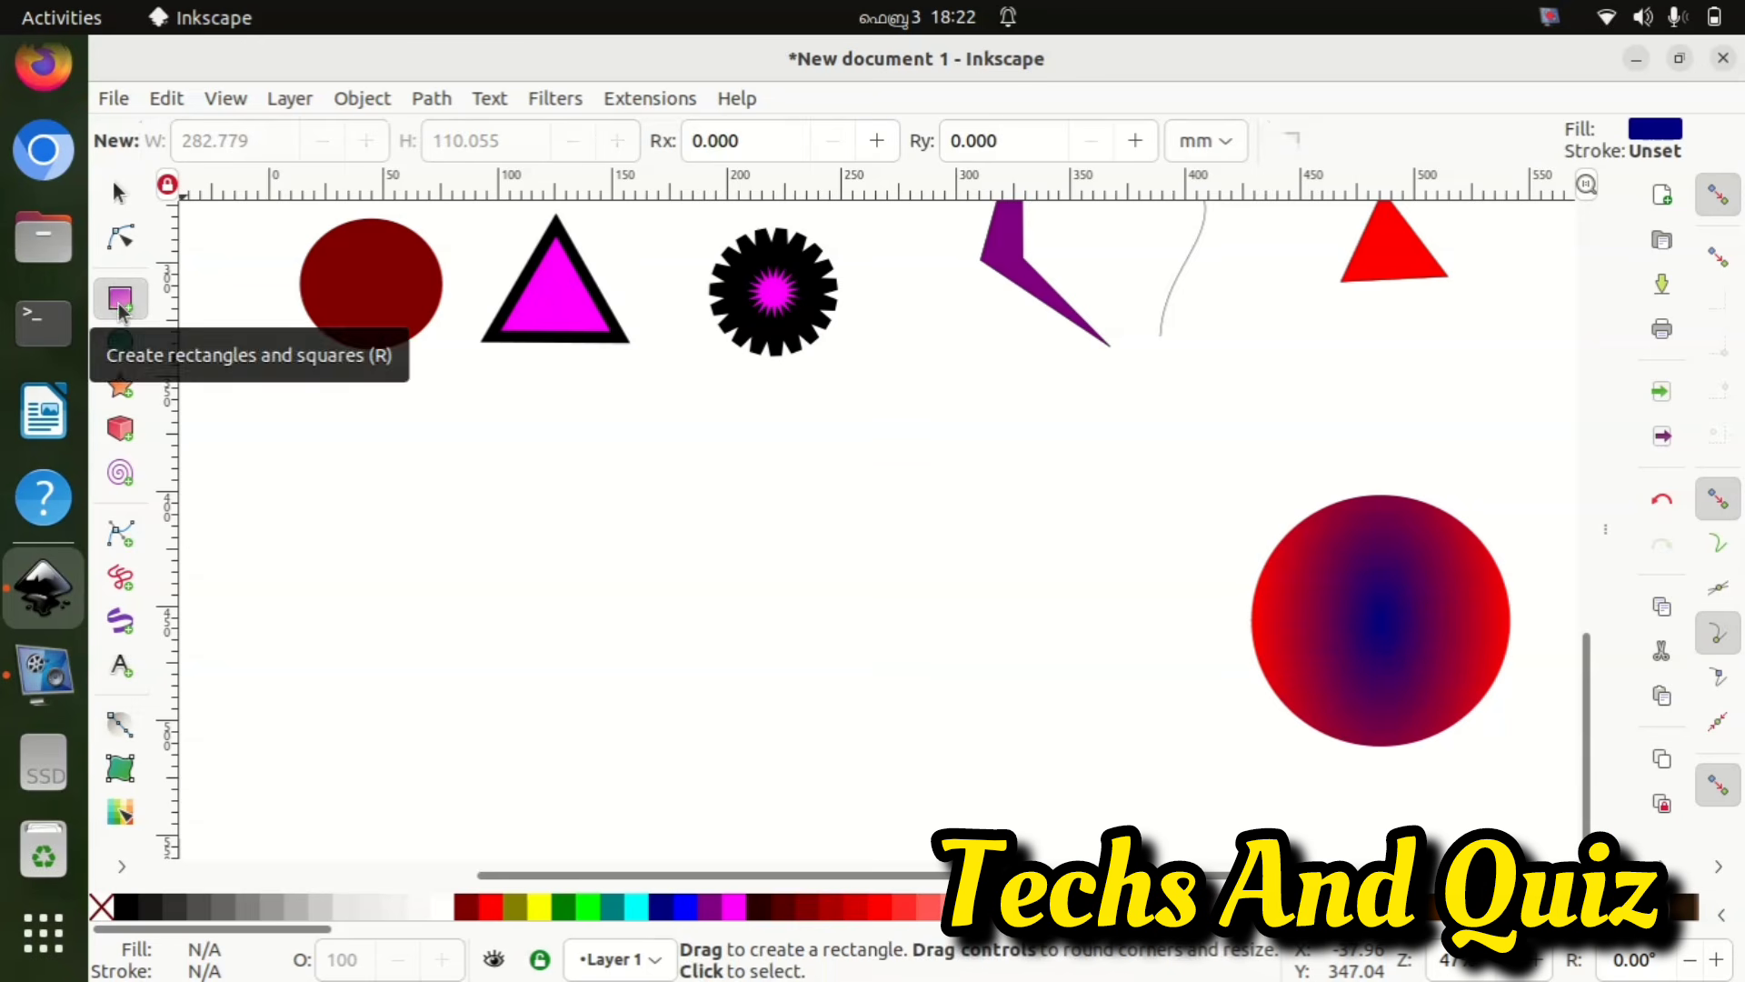
{"action": "left_click_drag", "start_coordinate": [275, 505], "coordinate": [954, 761]}
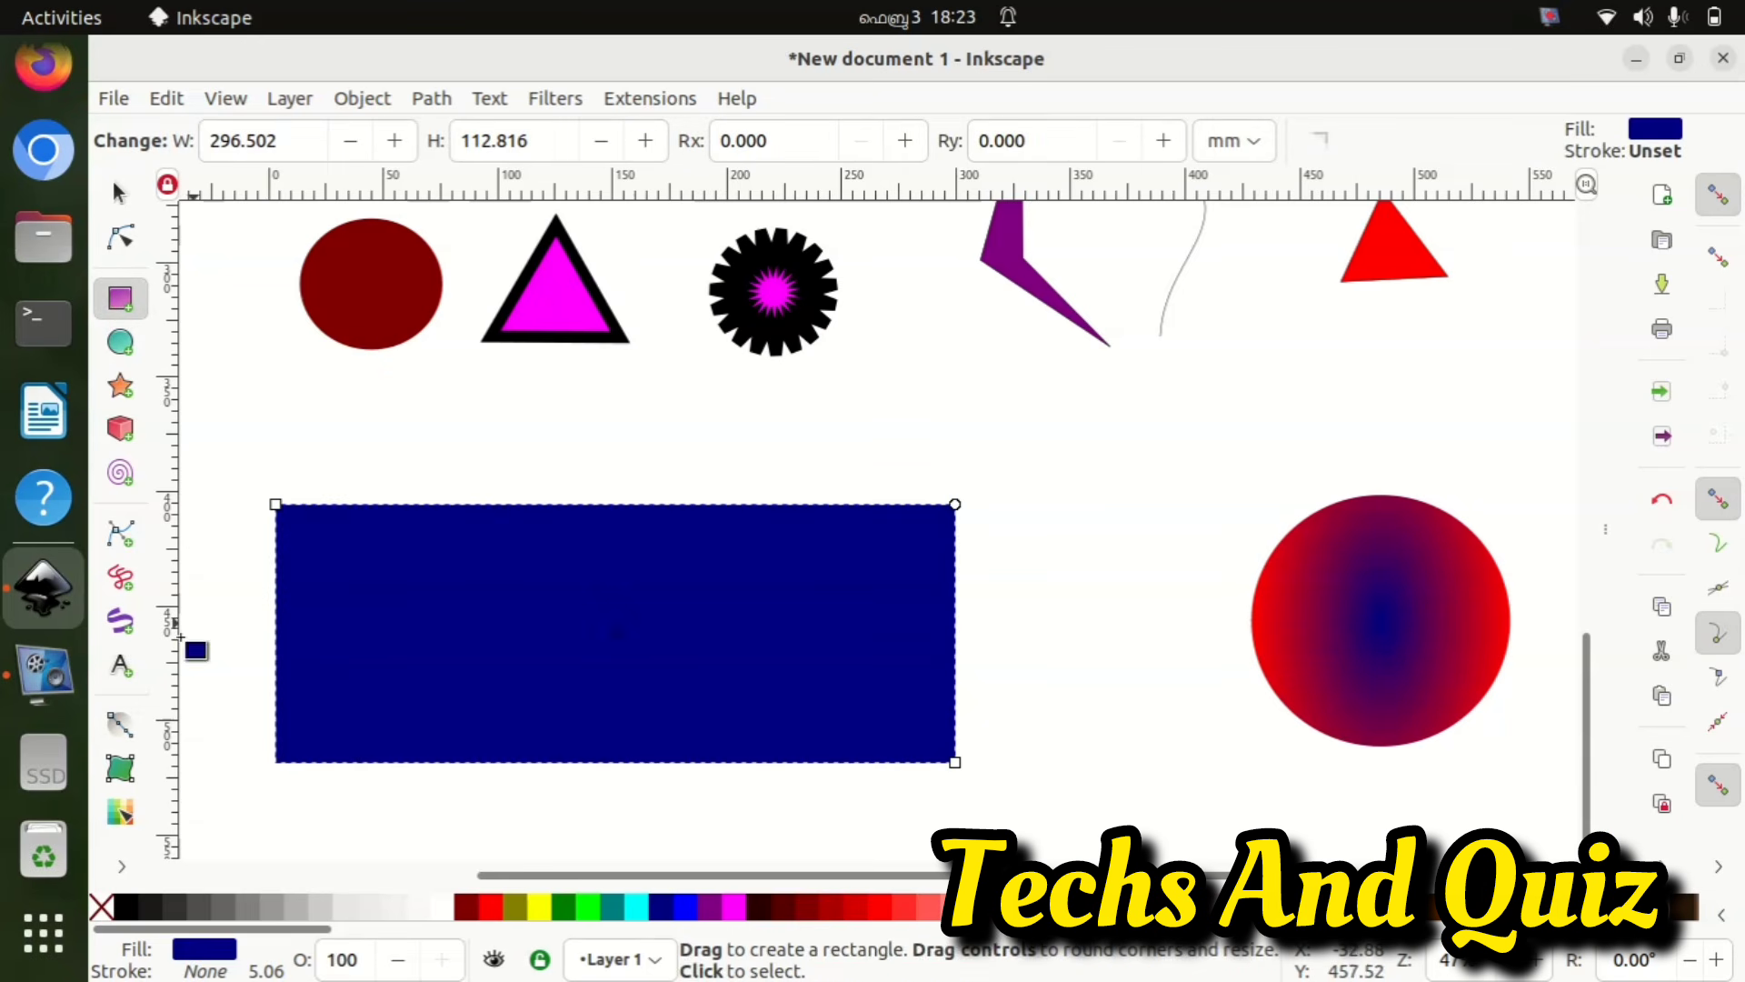
- Apply a horizontal linear gradient to the new navy rectangle, with its end stop set to bright green and its start stop to maroon
{"action": "left_click", "coordinate": [120, 727]}
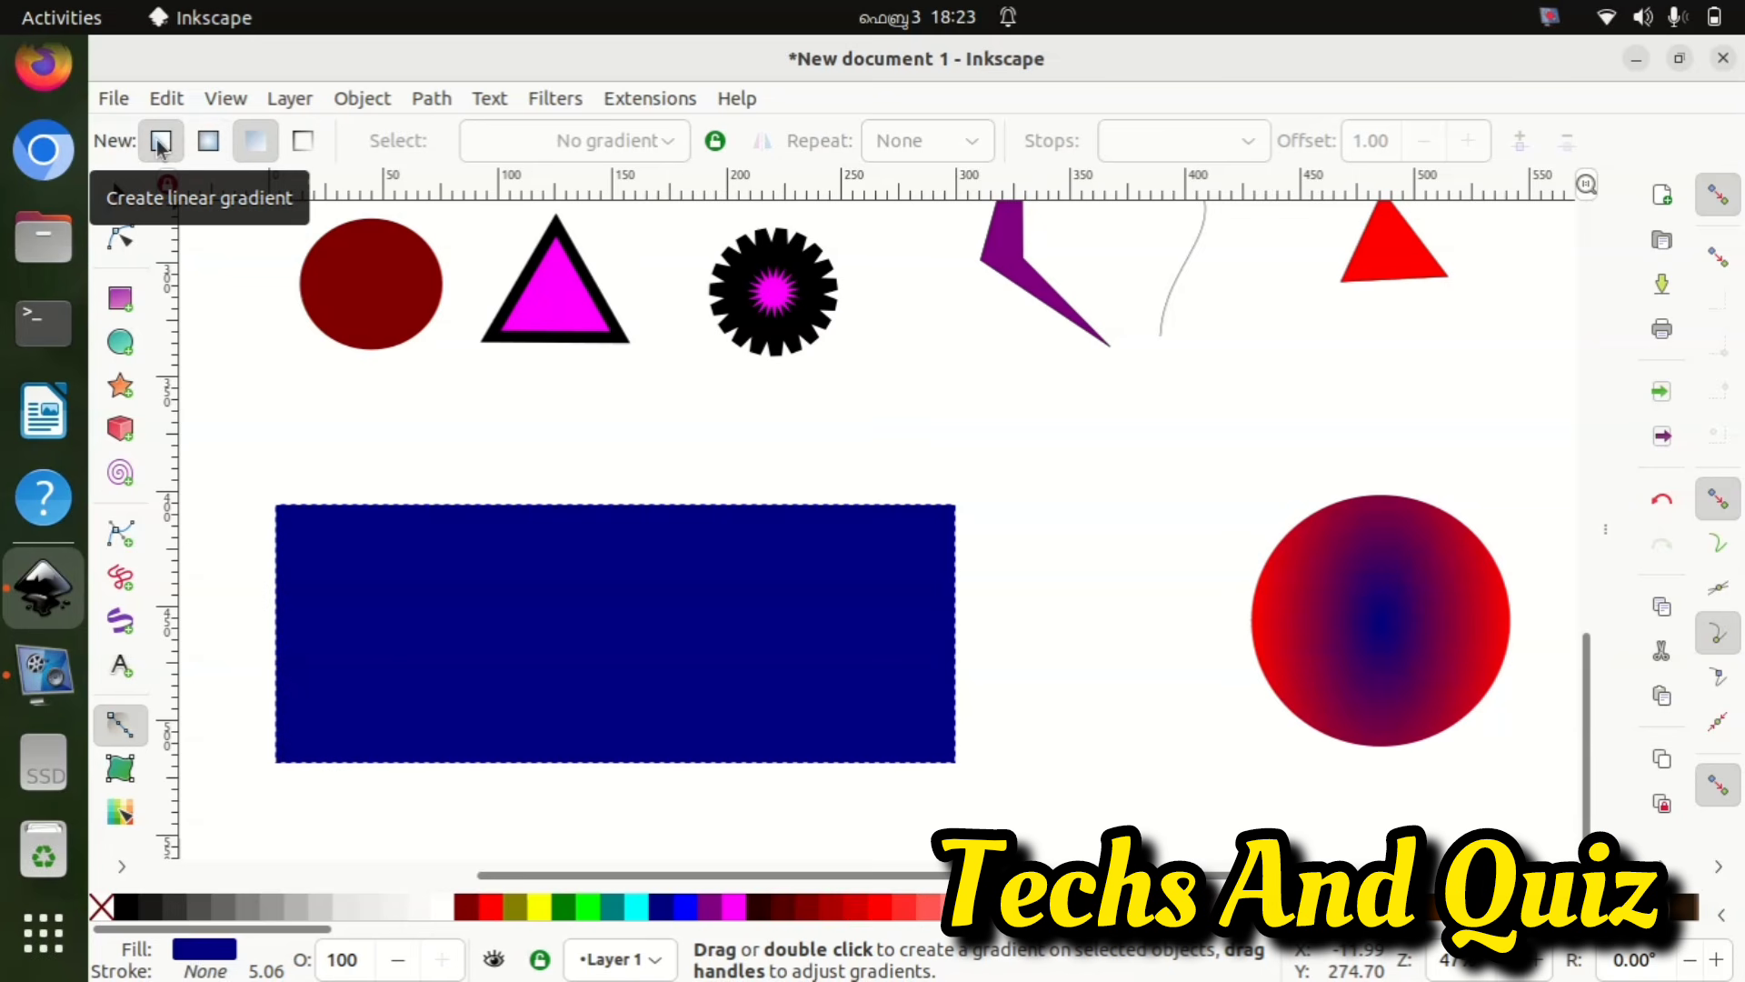
{"action": "double_click", "coordinate": [595, 630]}
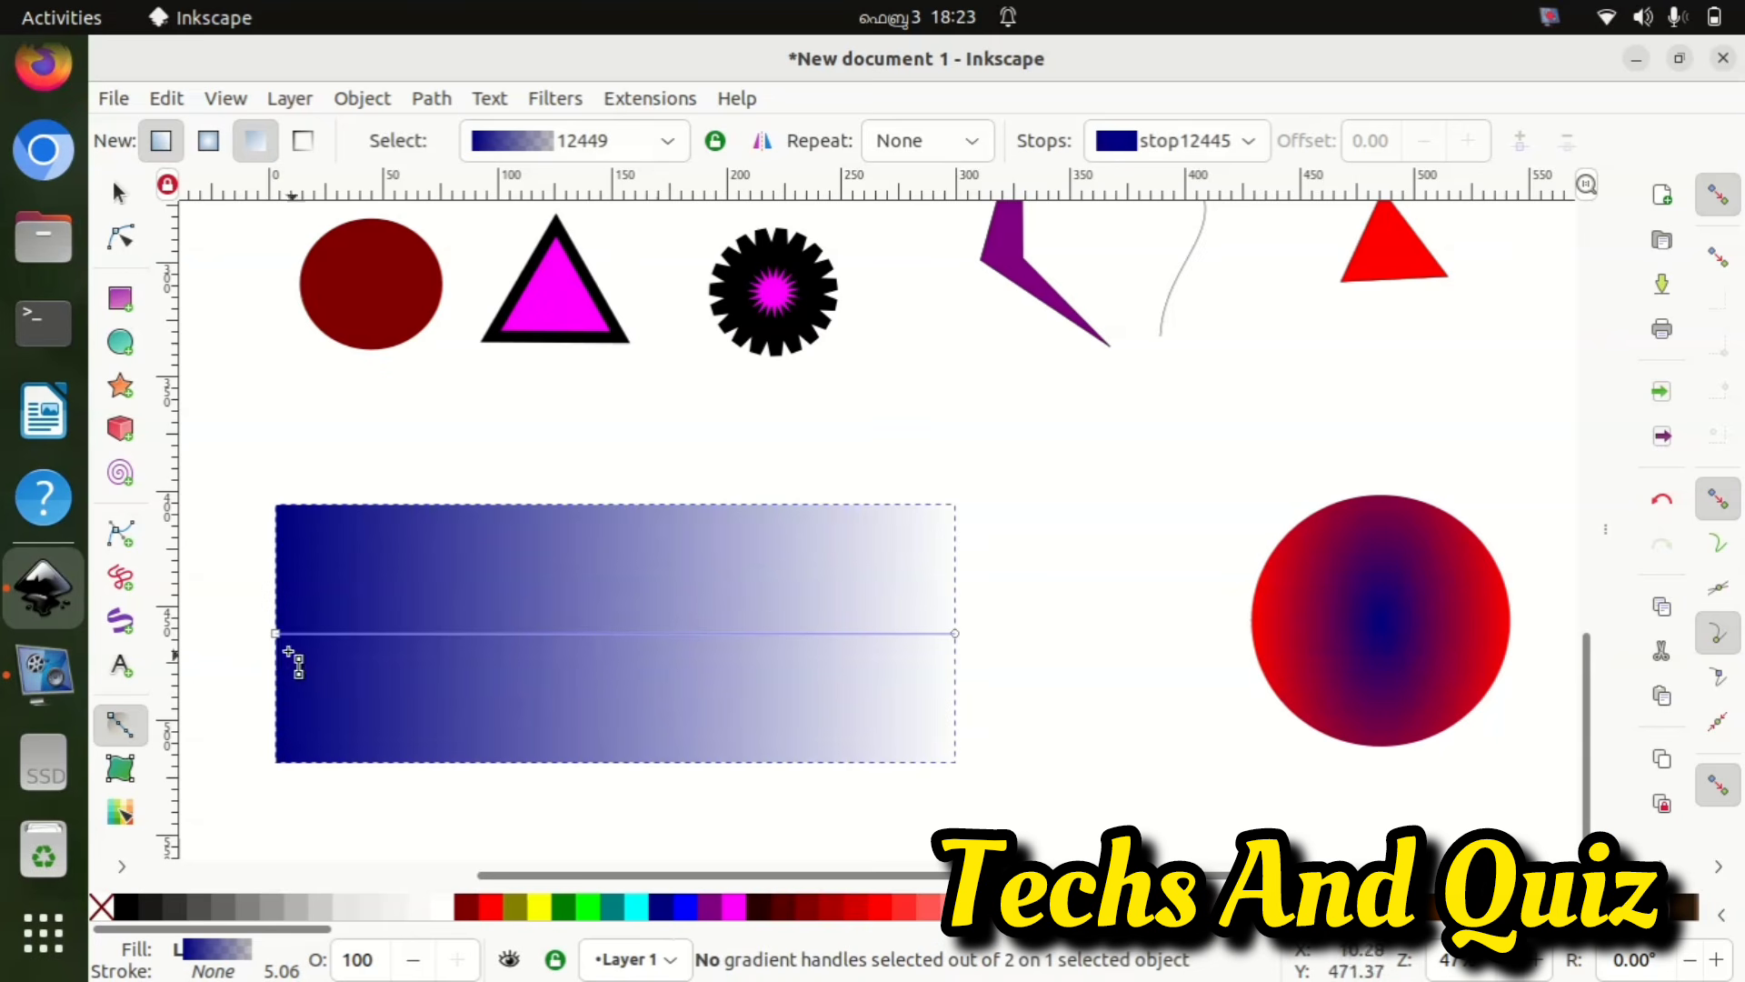
{"action": "left_click", "coordinate": [954, 633]}
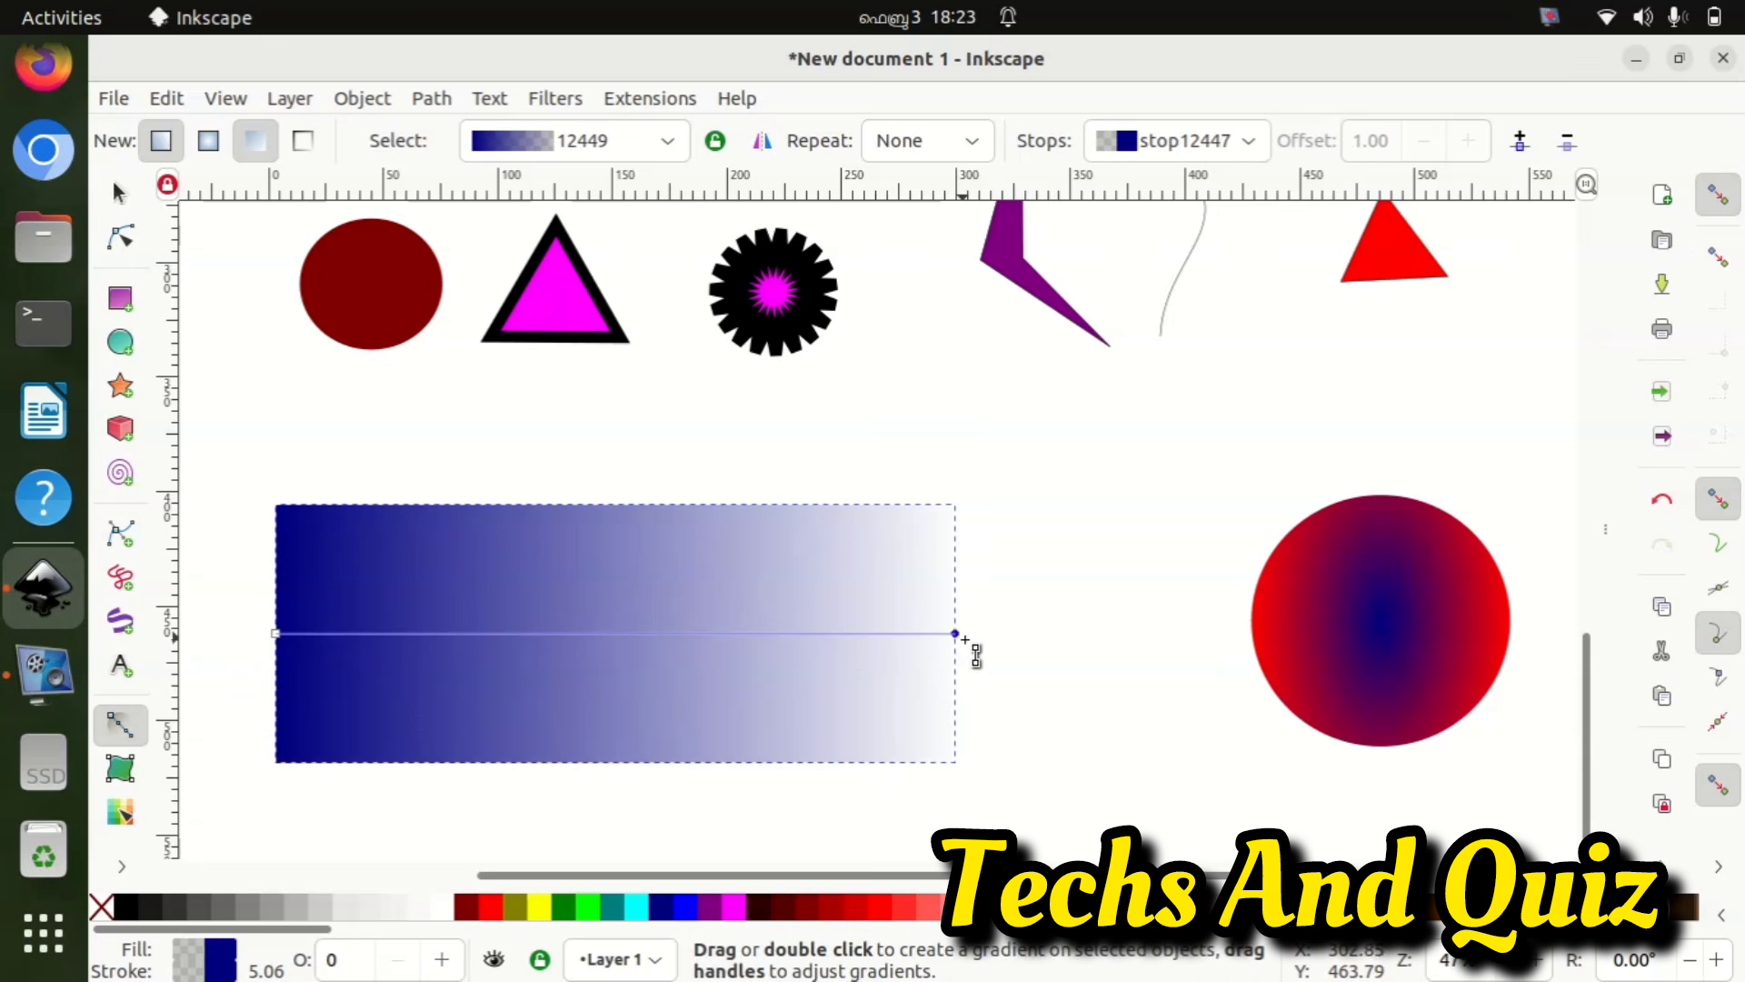
{"action": "left_click", "coordinate": [589, 906]}
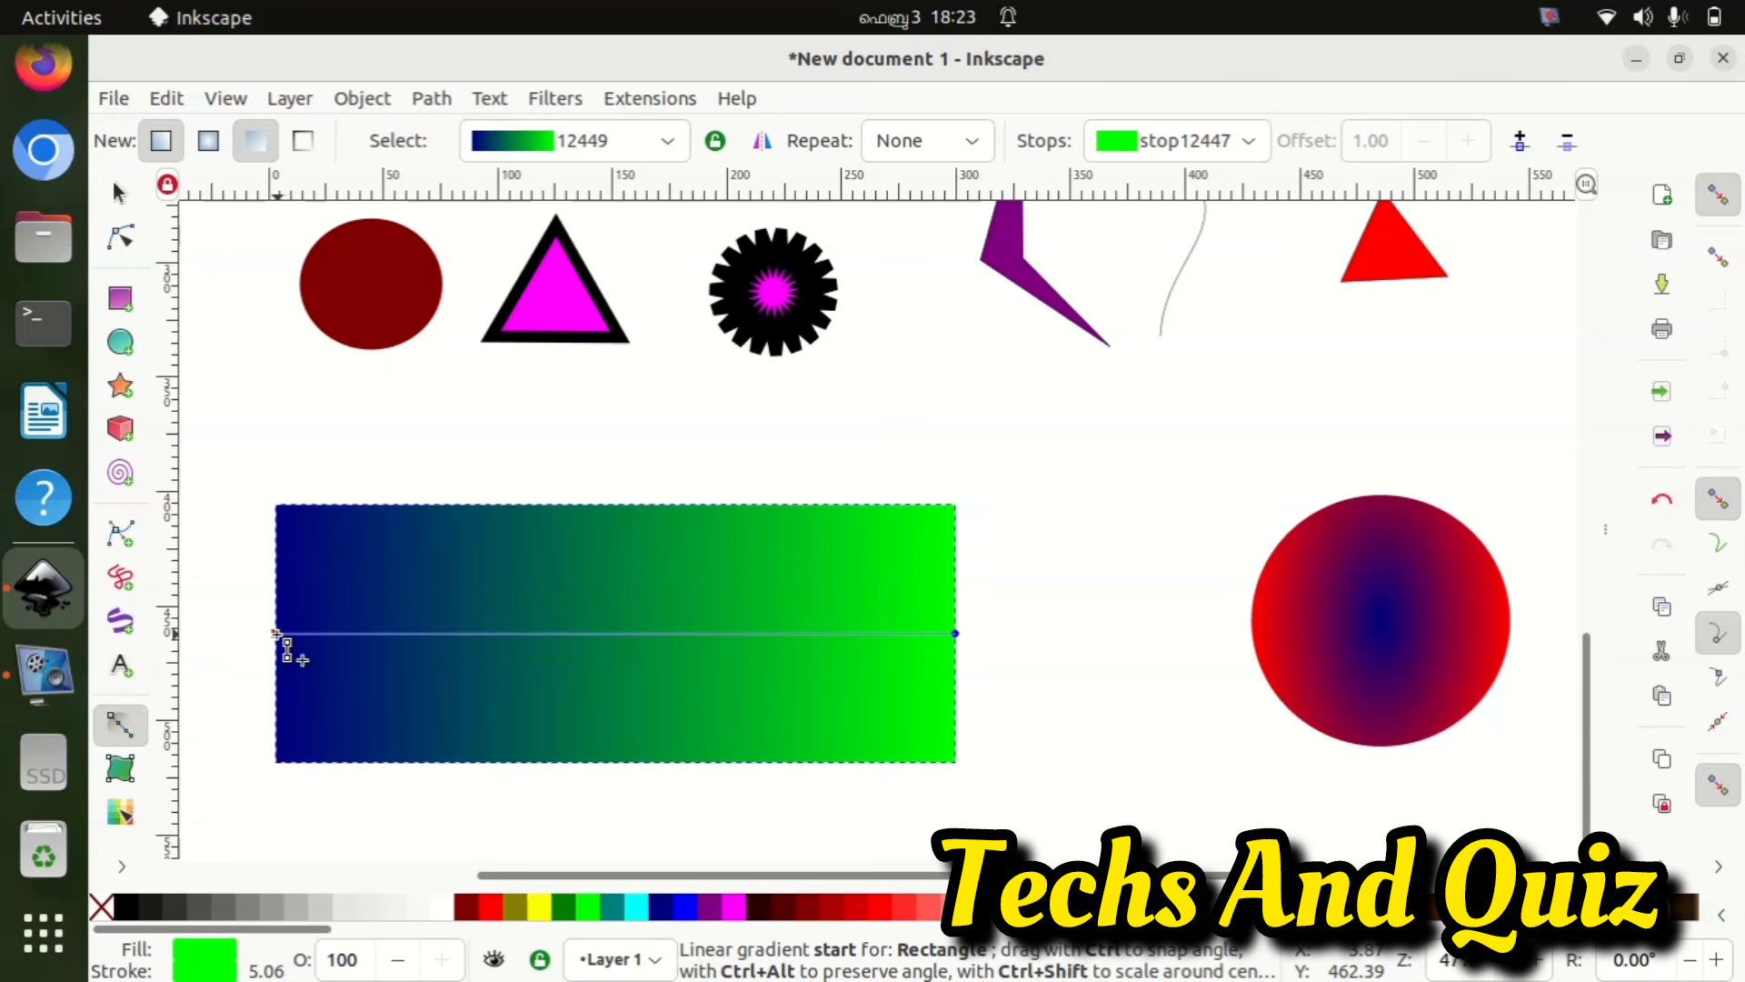
{"action": "left_click", "coordinate": [277, 634]}
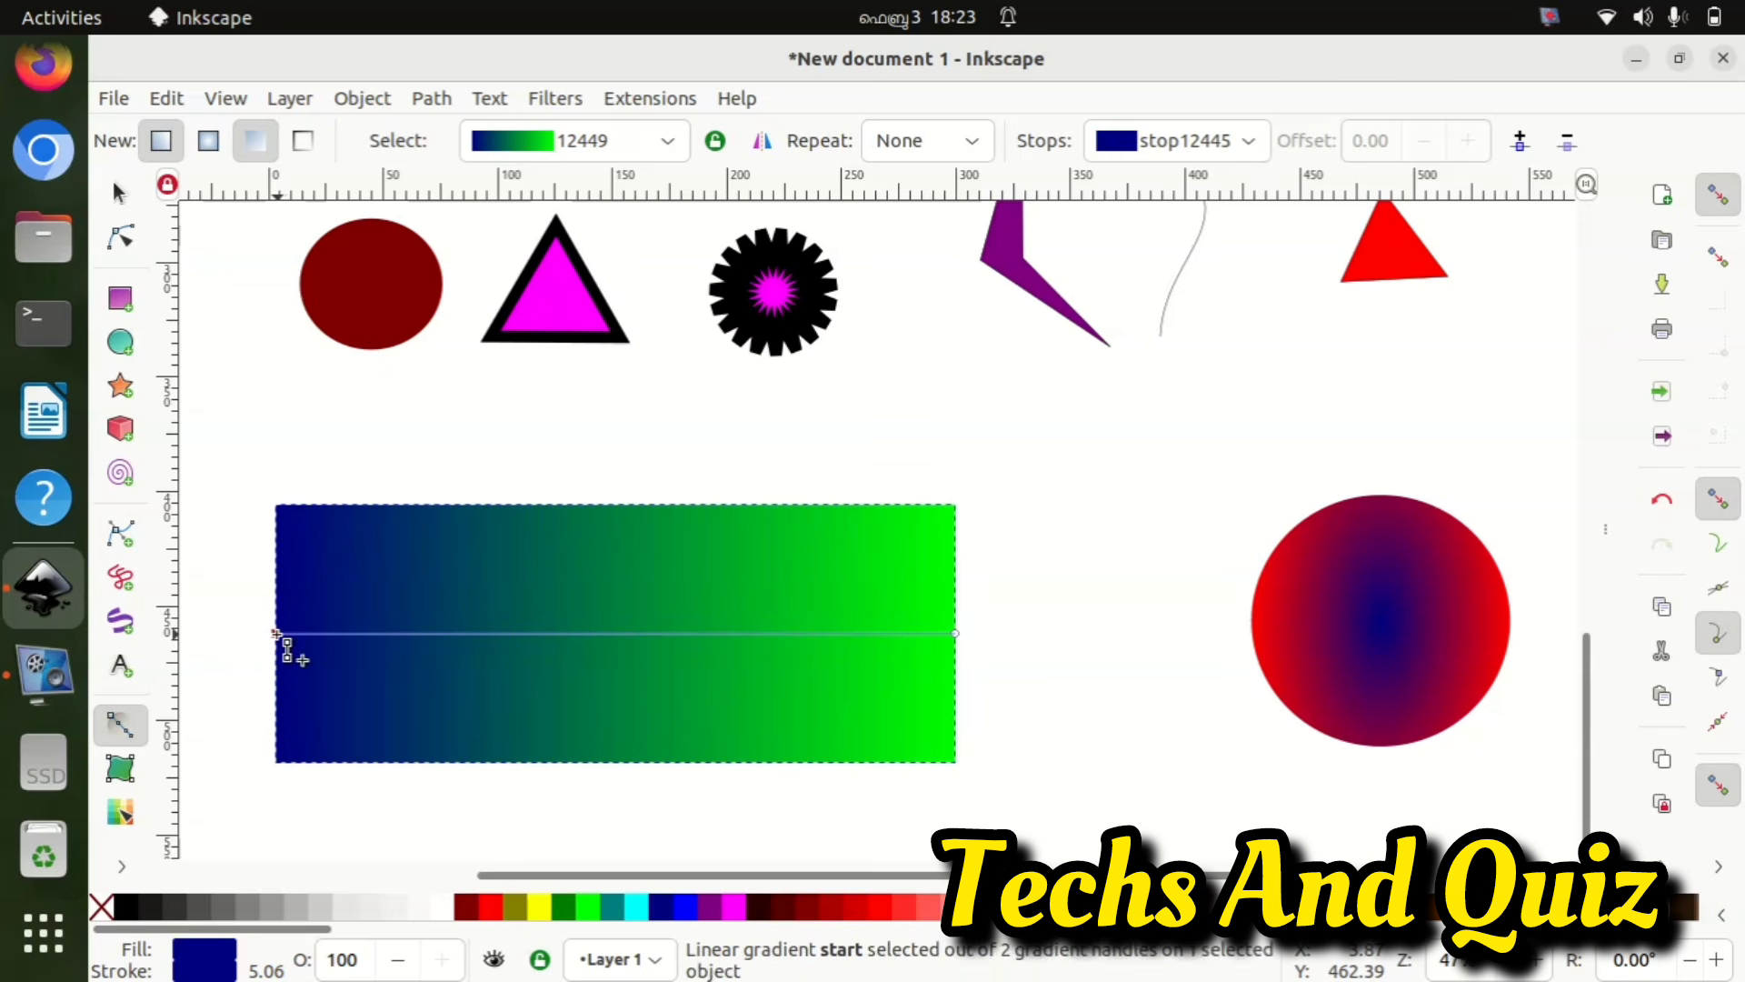
{"action": "left_click", "coordinate": [463, 905]}
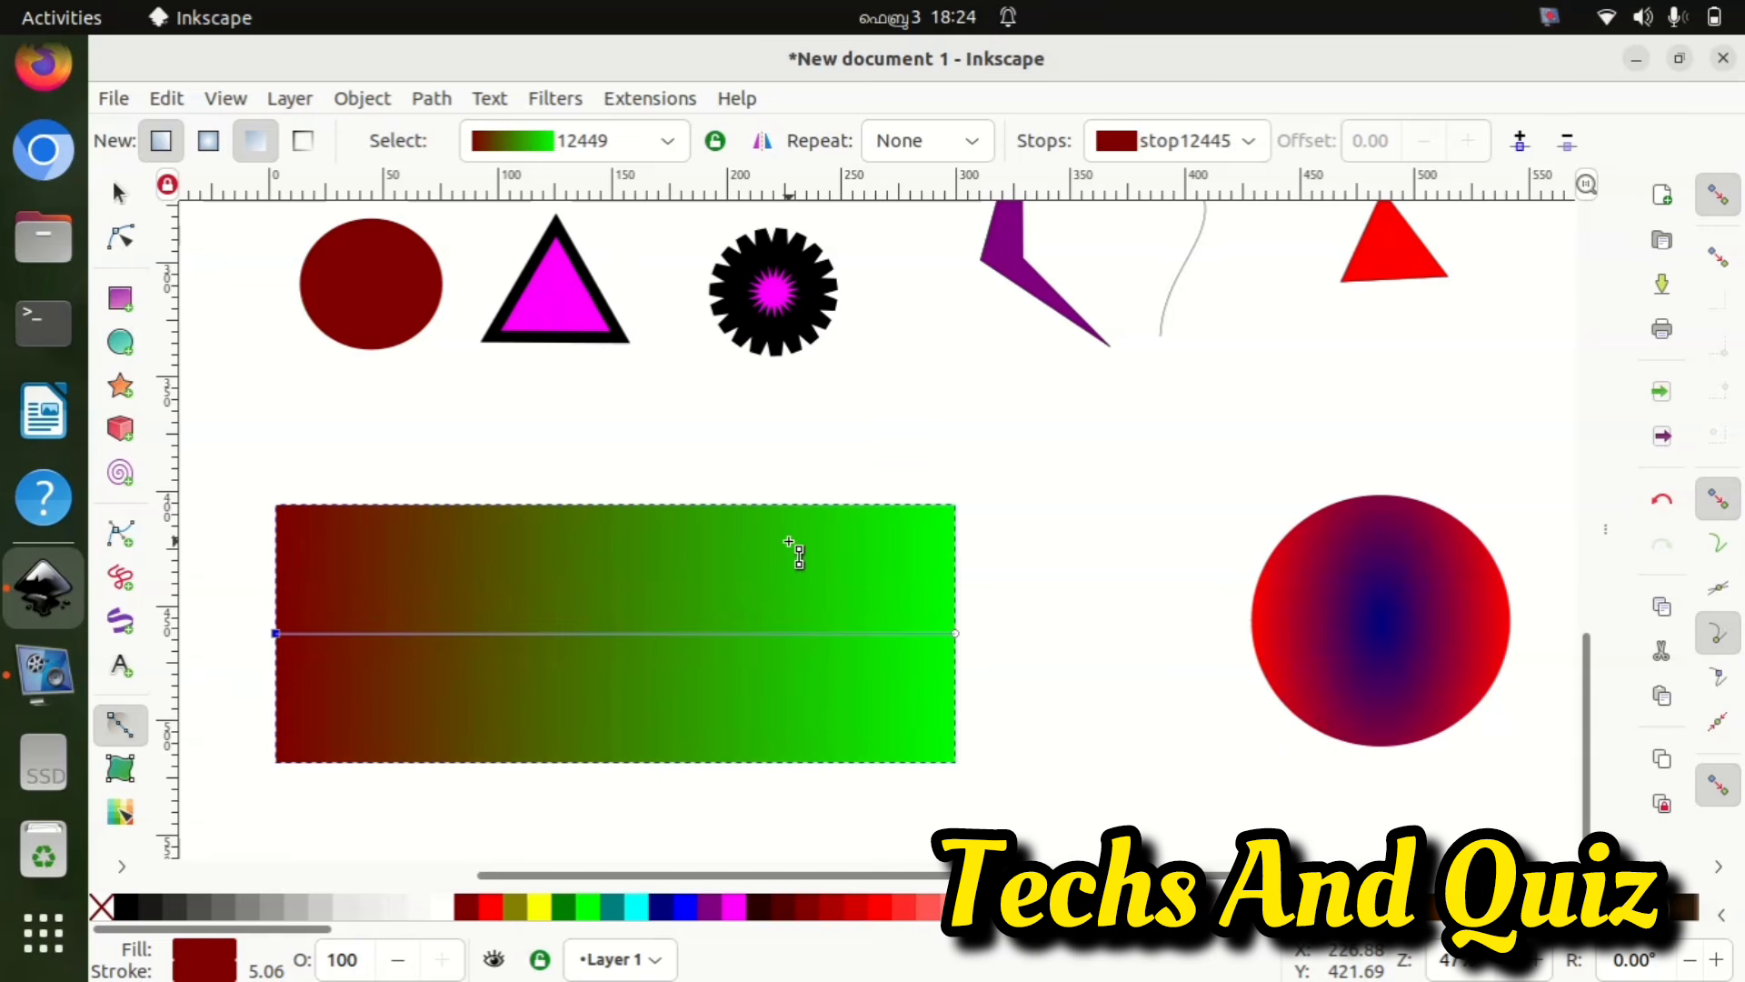
{"action": "scroll", "coordinate": [1032, 502], "scroll_direction": "up", "scroll_amount": 10}
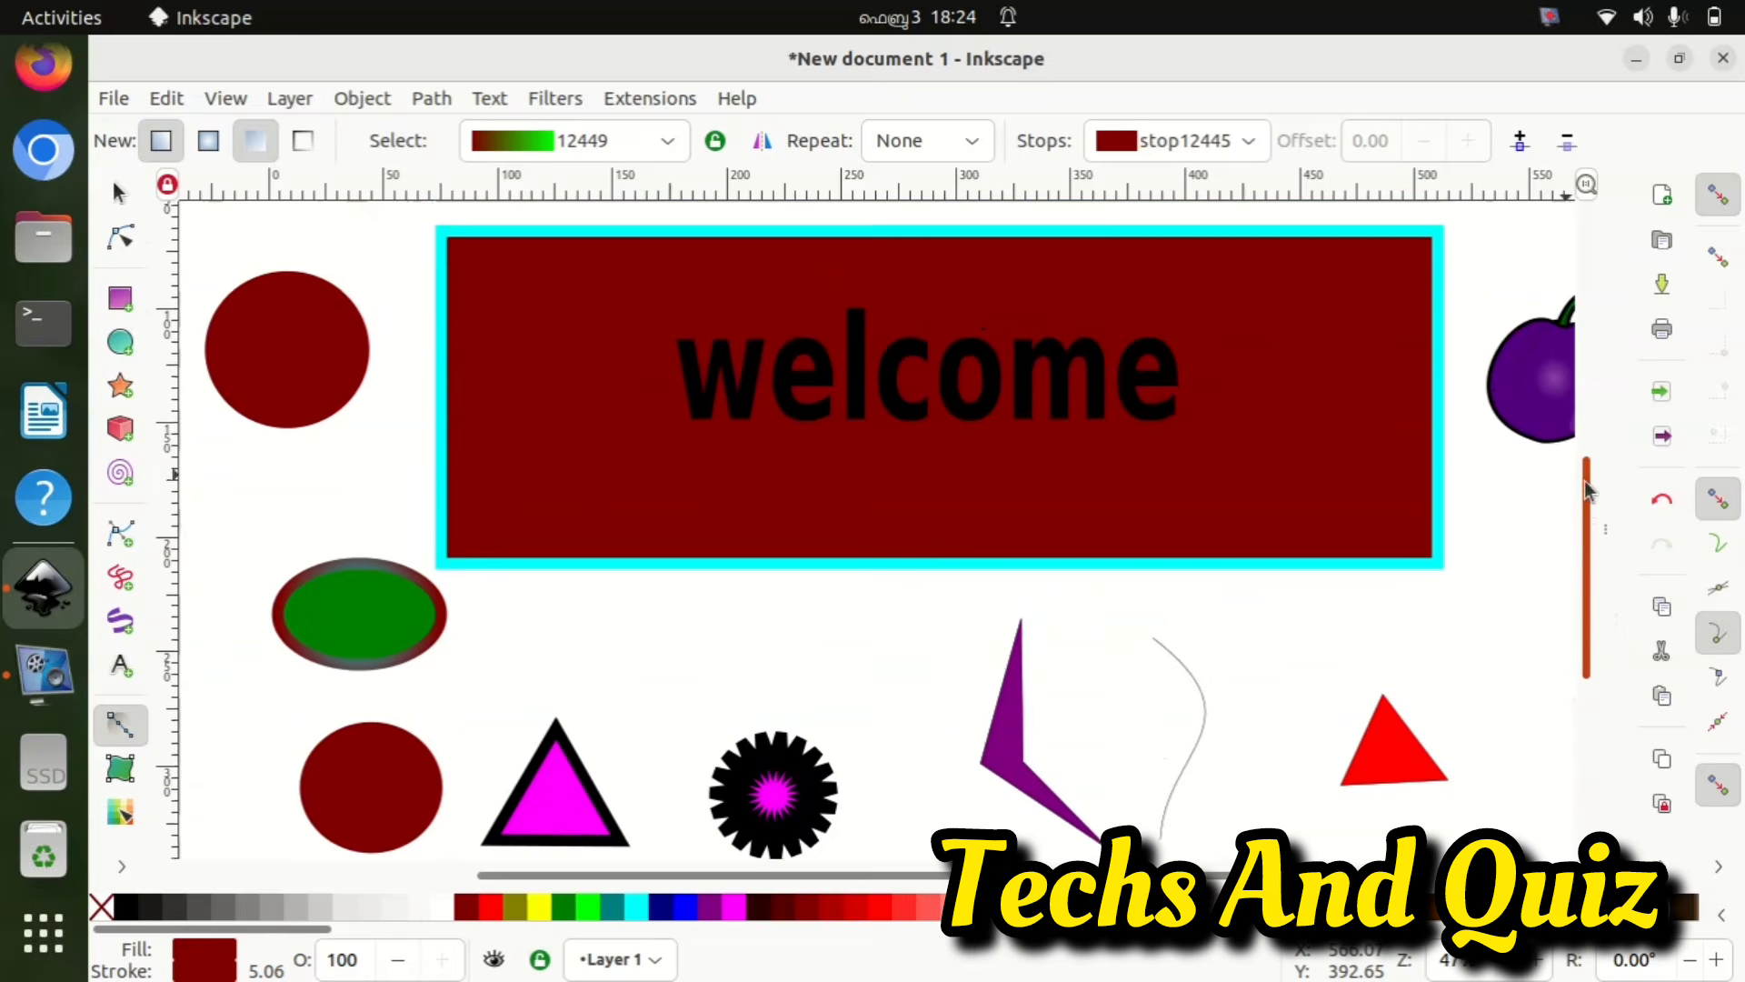
{"action": "left_click_drag", "start_coordinate": [1578, 514], "coordinate": [1578, 482]}
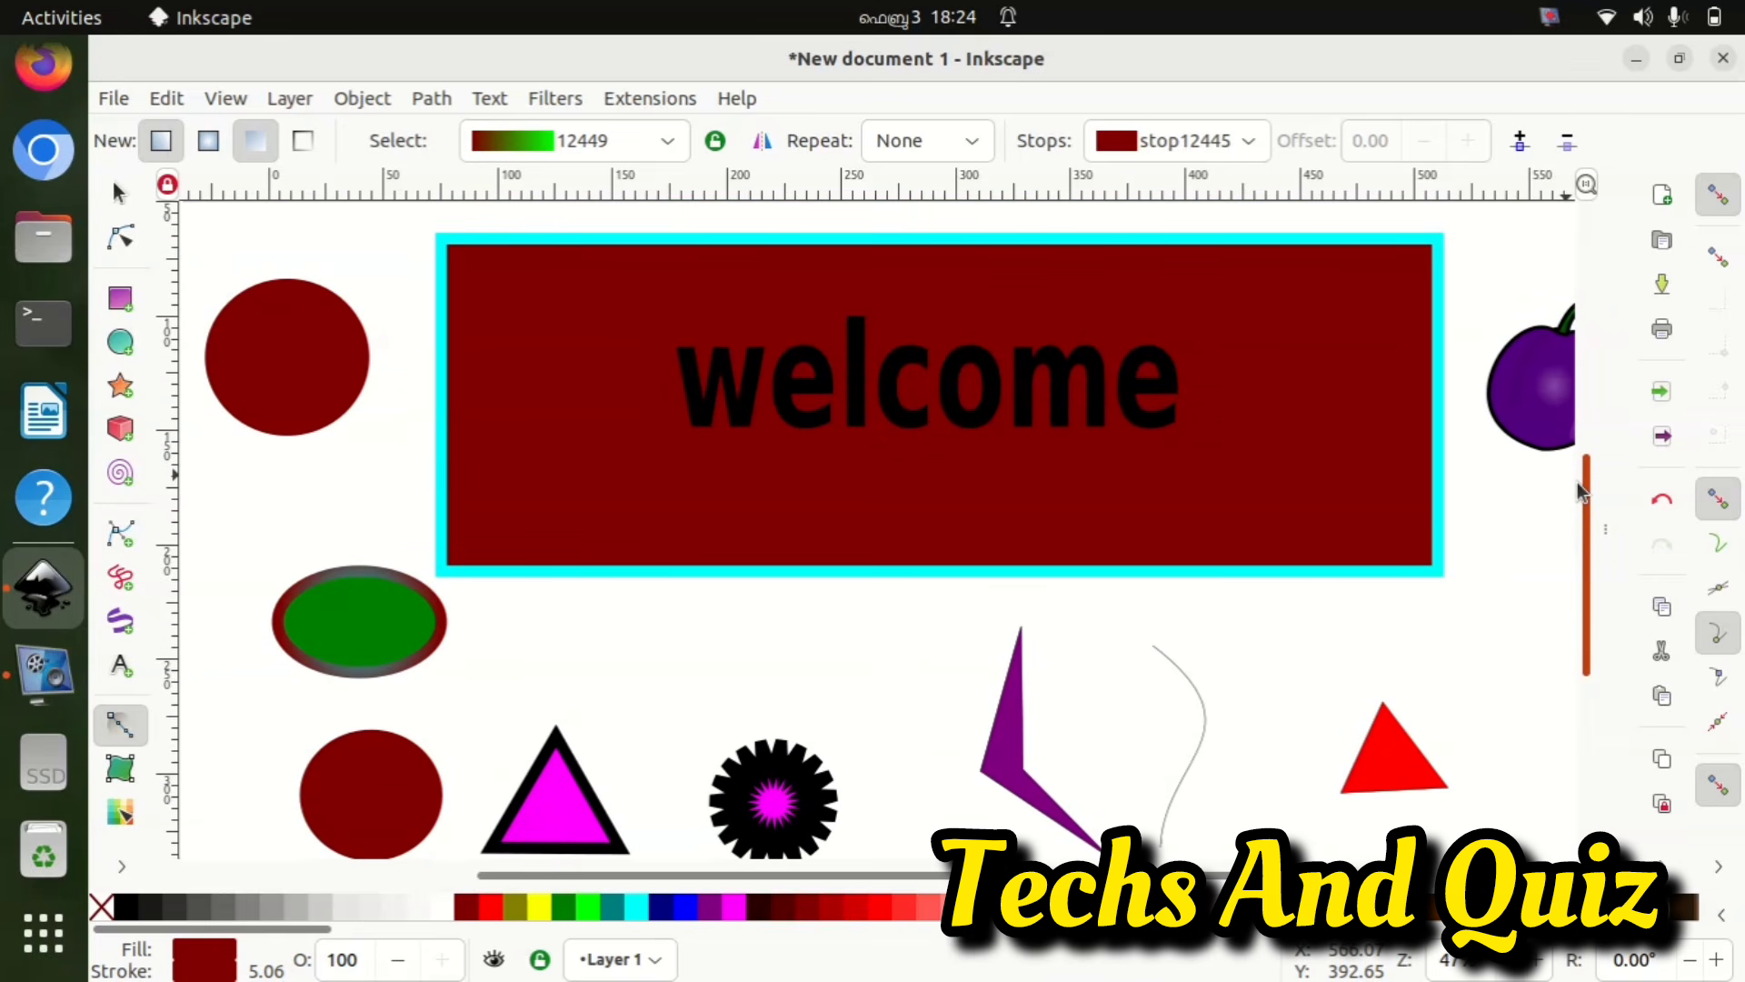
{"action": "left_click_drag", "start_coordinate": [1578, 483], "coordinate": [1579, 468]}
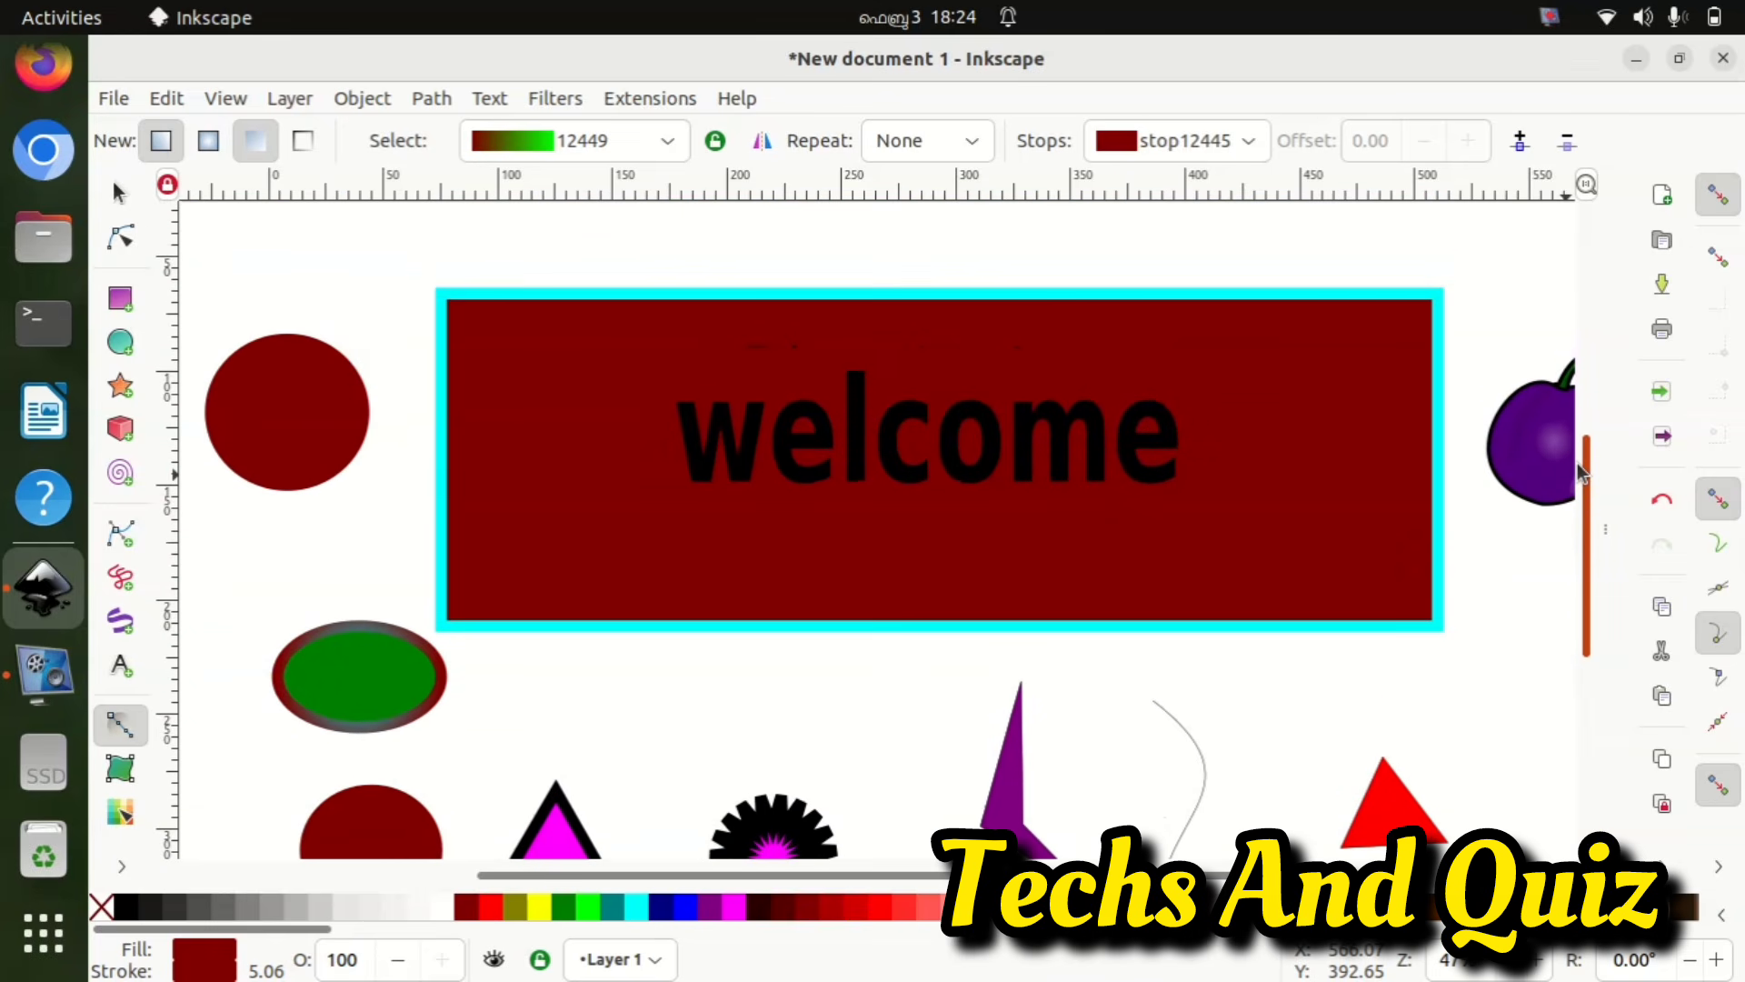